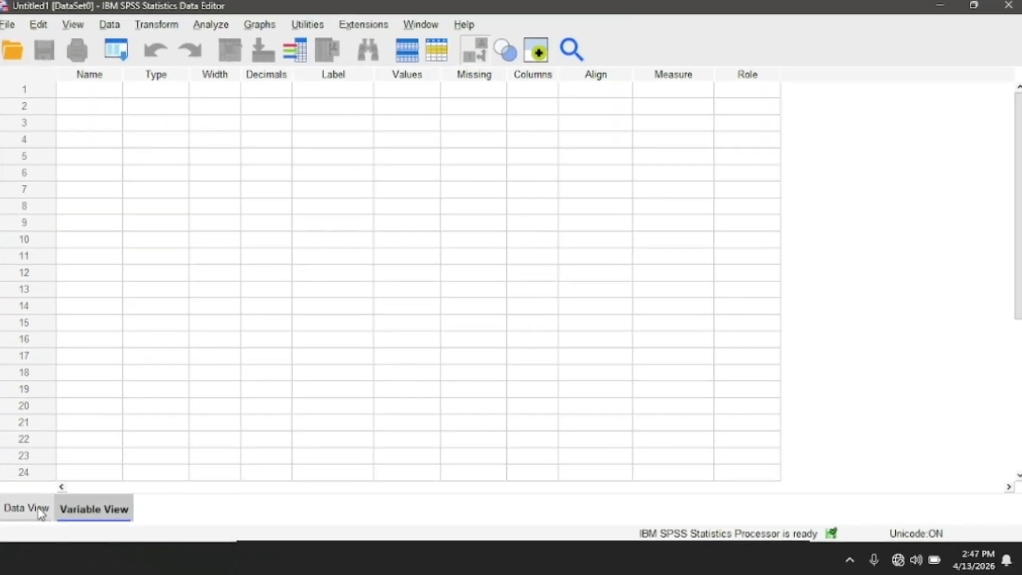
# Check the empty data grid, return to the variable definitions and name the first variable Employee_ID
pyautogui.click(38, 512)
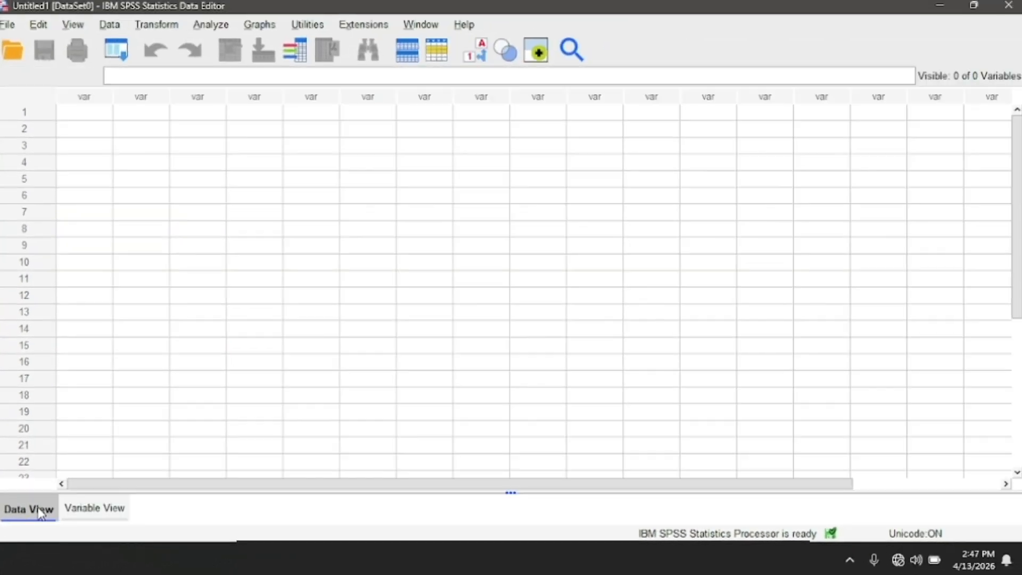
pyautogui.click(85, 510)
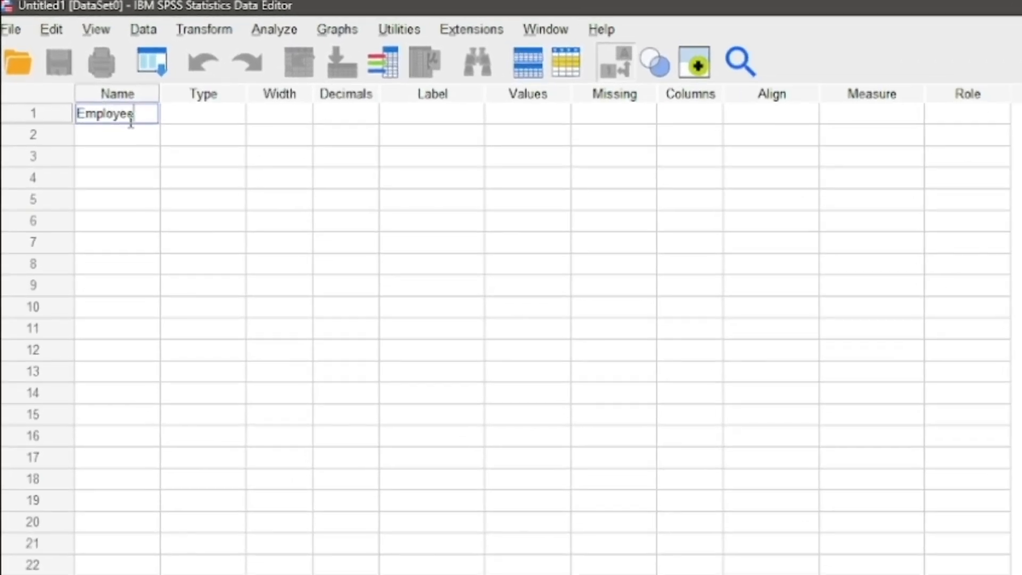
pyautogui.write('_ID')
pyautogui.click(136, 116)
pyautogui.write('_')
pyautogui.click(194, 124)
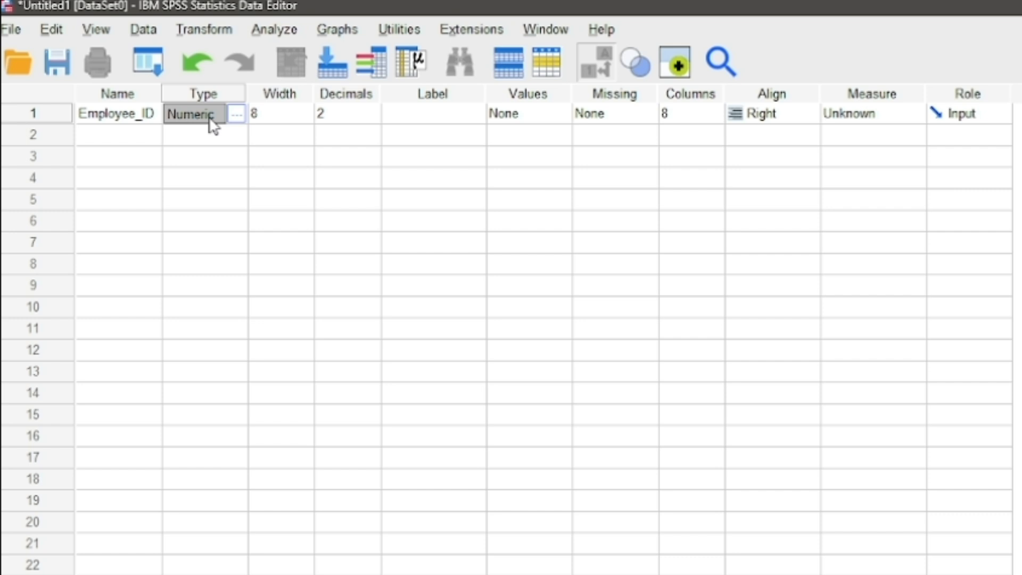
# Review the variable type options for Employee_ID, from Comma through Restricted Numeric, and keep the Numeric type
pyautogui.click(236, 115)
pyautogui.click(236, 115)
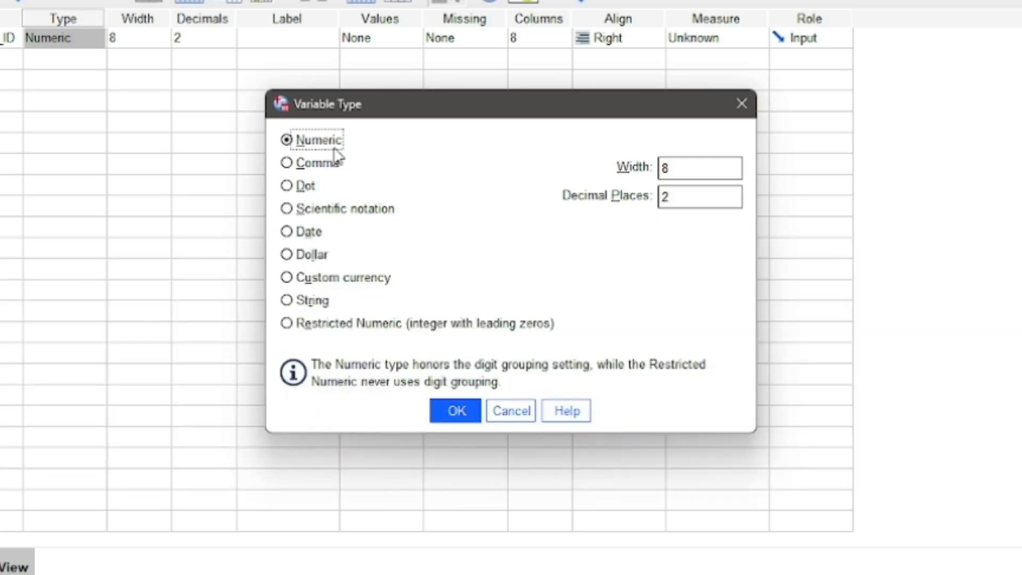
pyautogui.click(305, 167)
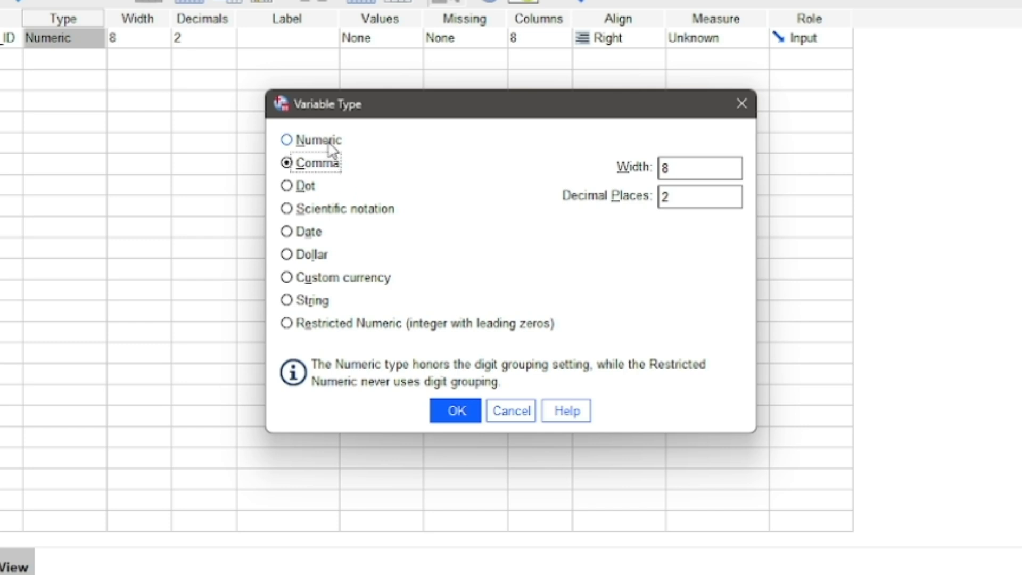
pyautogui.click(306, 187)
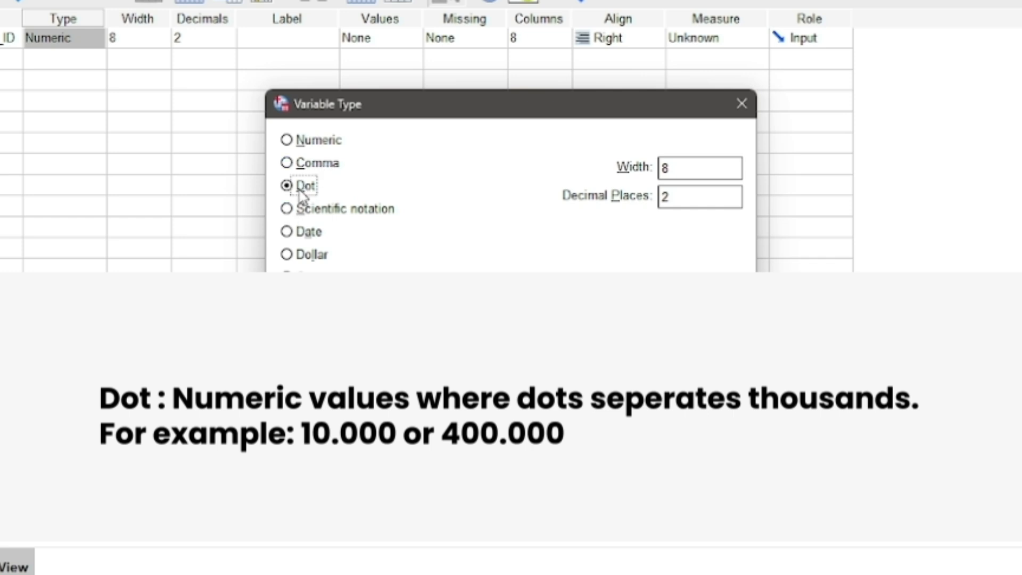
pyautogui.click(324, 212)
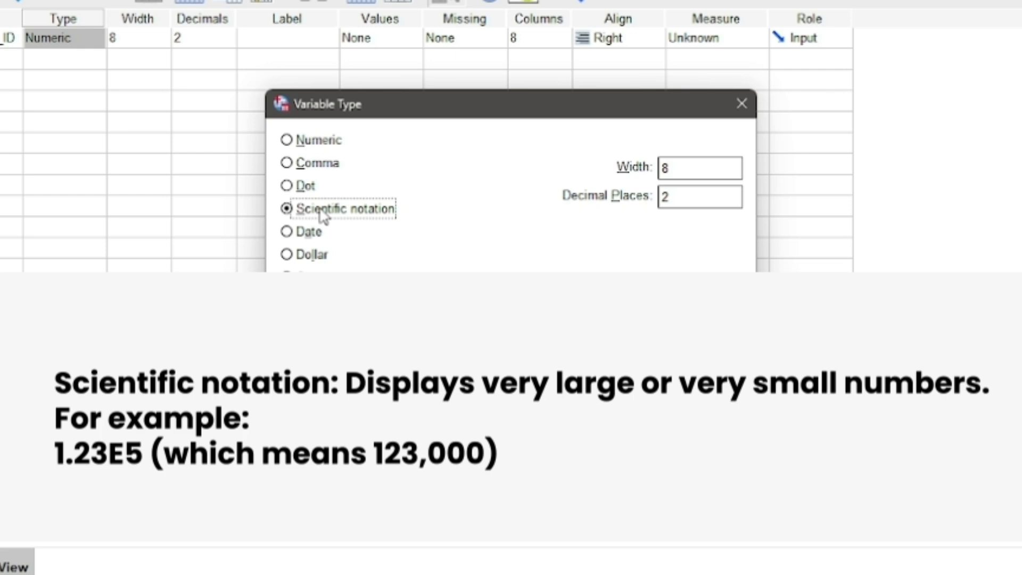
pyautogui.click(320, 233)
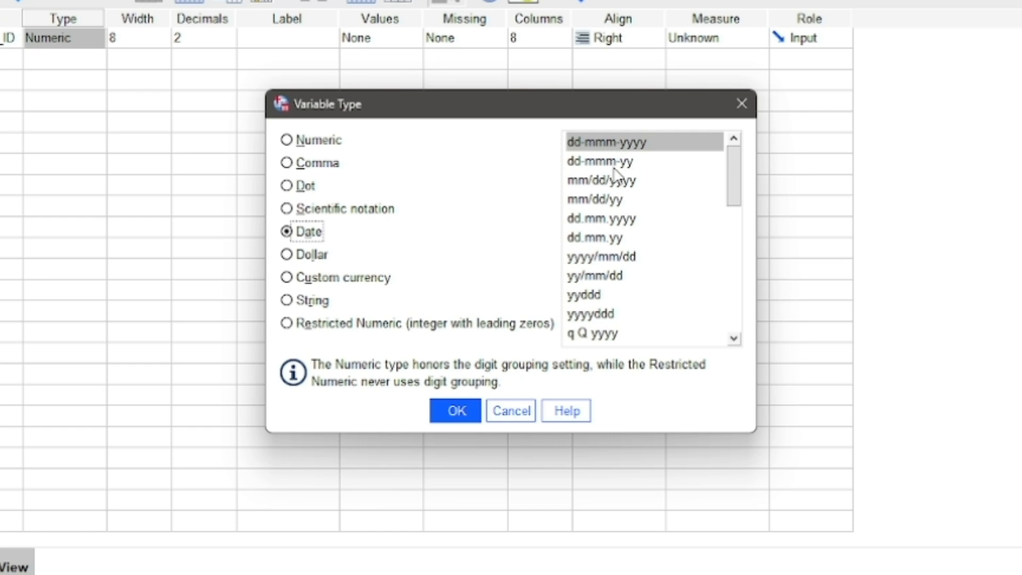
pyautogui.moveTo(741, 190)
pyautogui.mouseDown()
pyautogui.moveTo(732, 188)
pyautogui.moveTo(727, 229)
pyautogui.moveTo(728, 330)
pyautogui.moveTo(733, 180)
pyautogui.mouseUp()
pyautogui.click(314, 255)
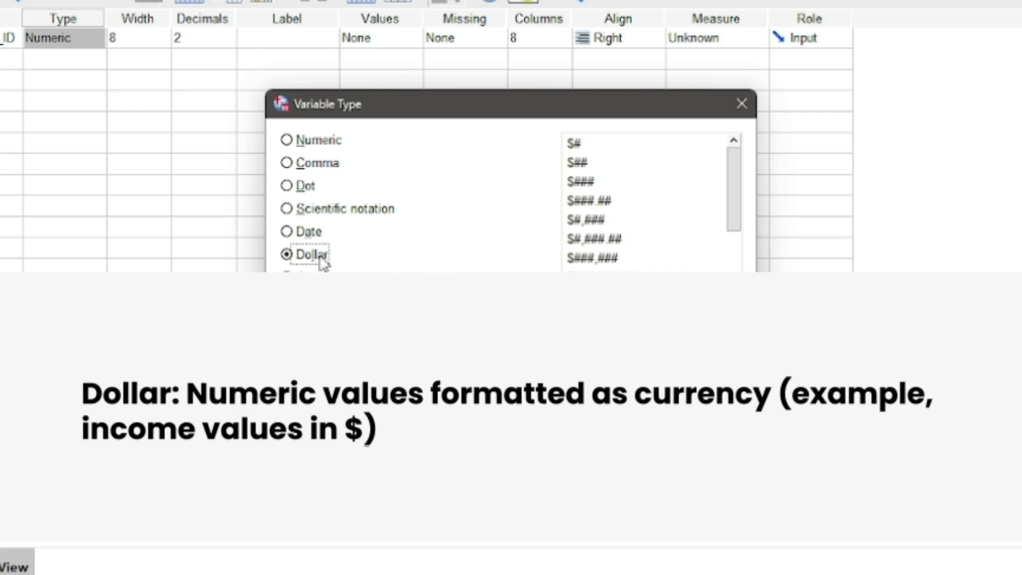
pyautogui.moveTo(739, 167); pyautogui.dragTo(730, 142)
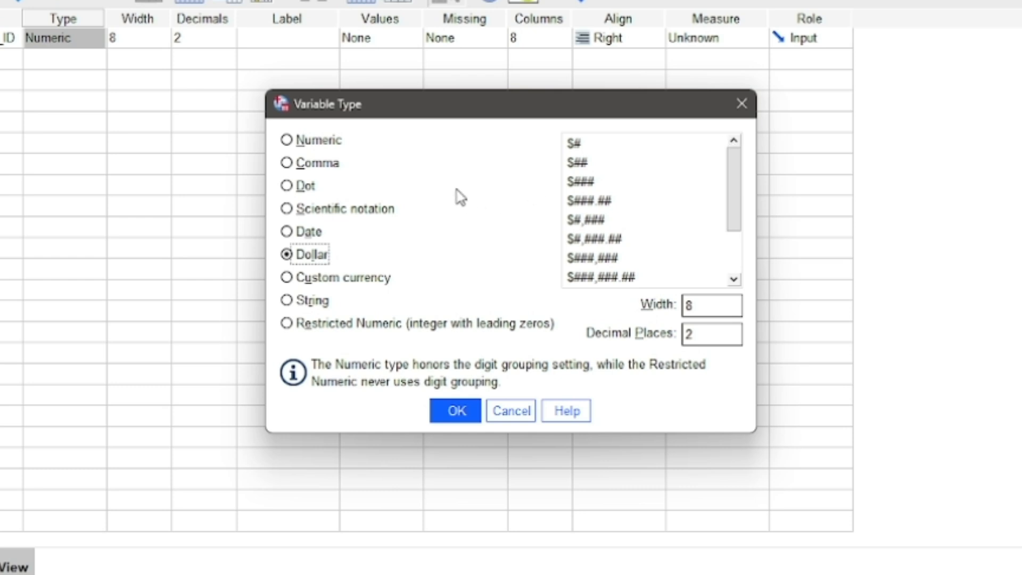
pyautogui.scroll(-1, 579, 150)
pyautogui.click(310, 278)
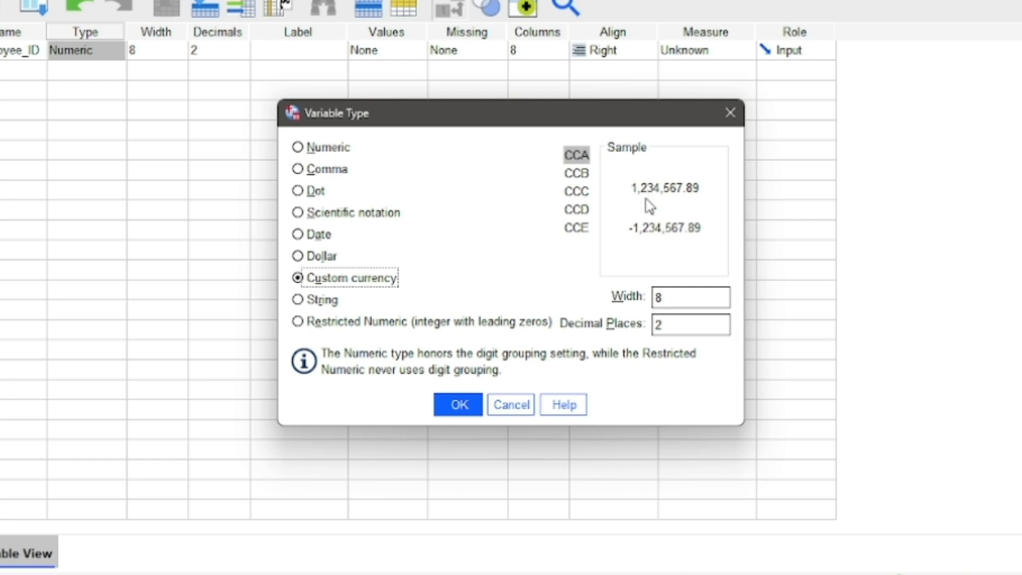
pyautogui.click(322, 301)
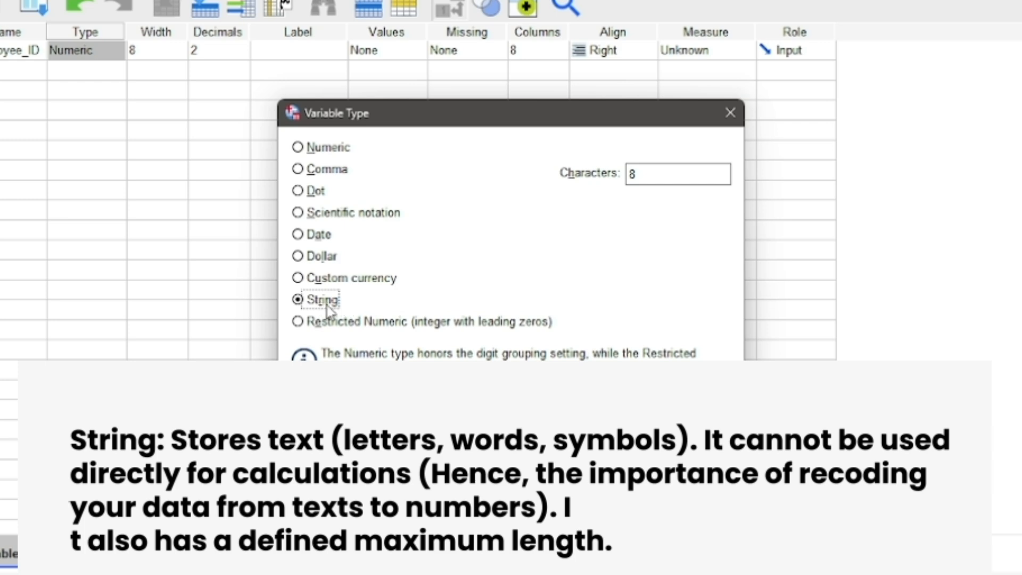
pyautogui.click(636, 175)
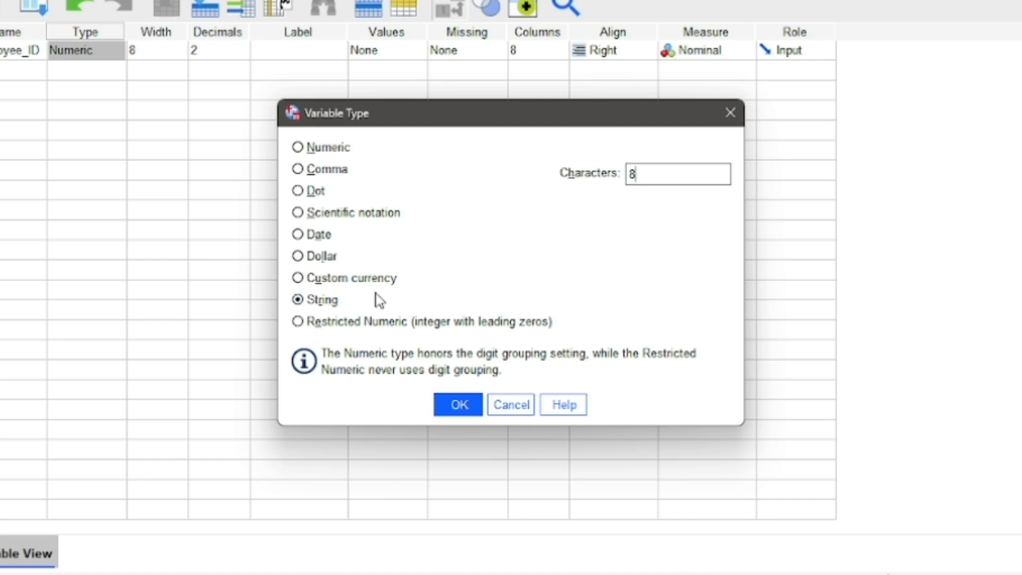
pyautogui.click(350, 327)
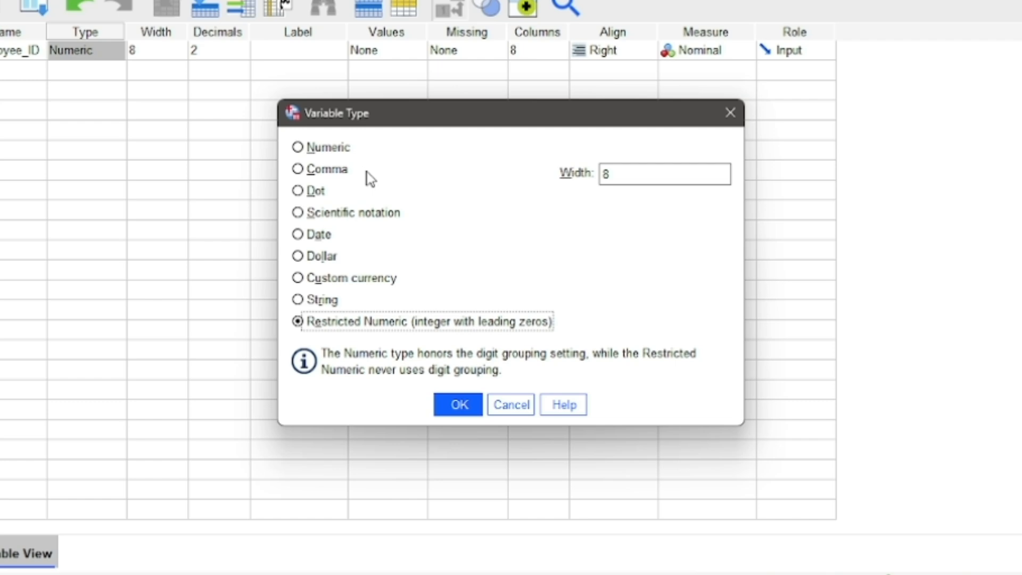
pyautogui.click(309, 152)
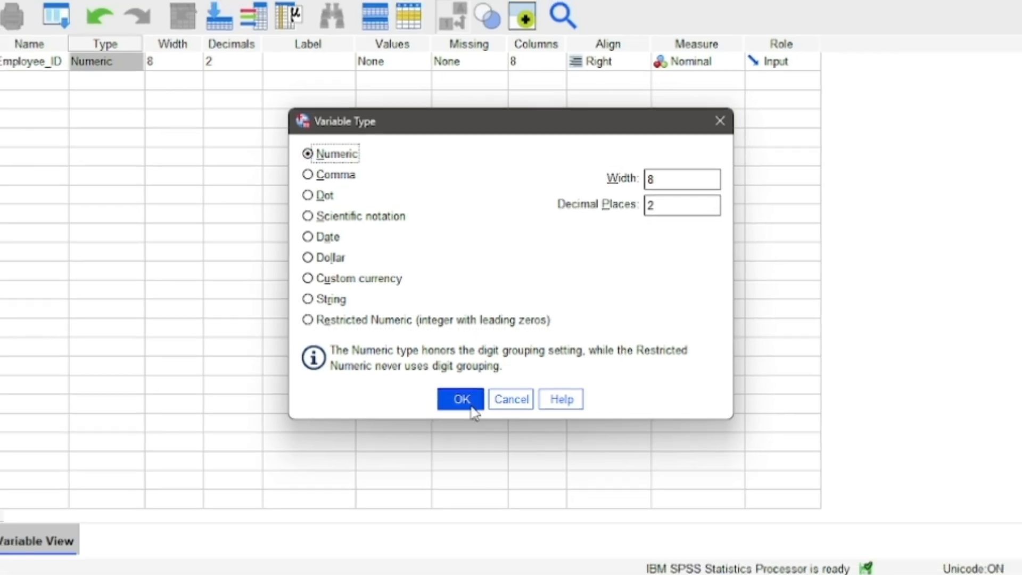
pyautogui.click(478, 414)
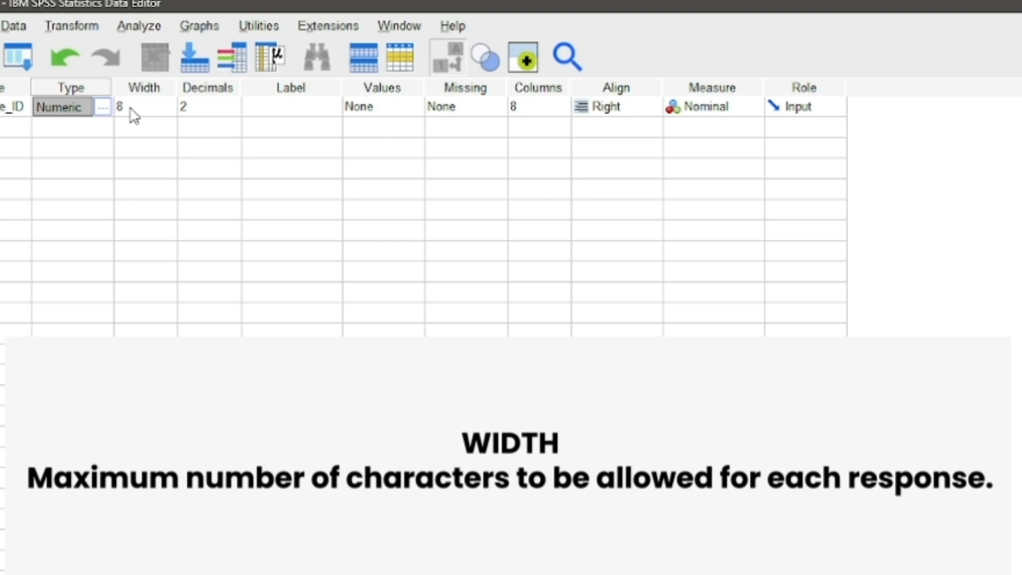
# Set Employee_ID's decimals to 0 and its label to "Employee ID"
pyautogui.click(236, 115)
pyautogui.click(234, 112)
pyautogui.click(233, 111)
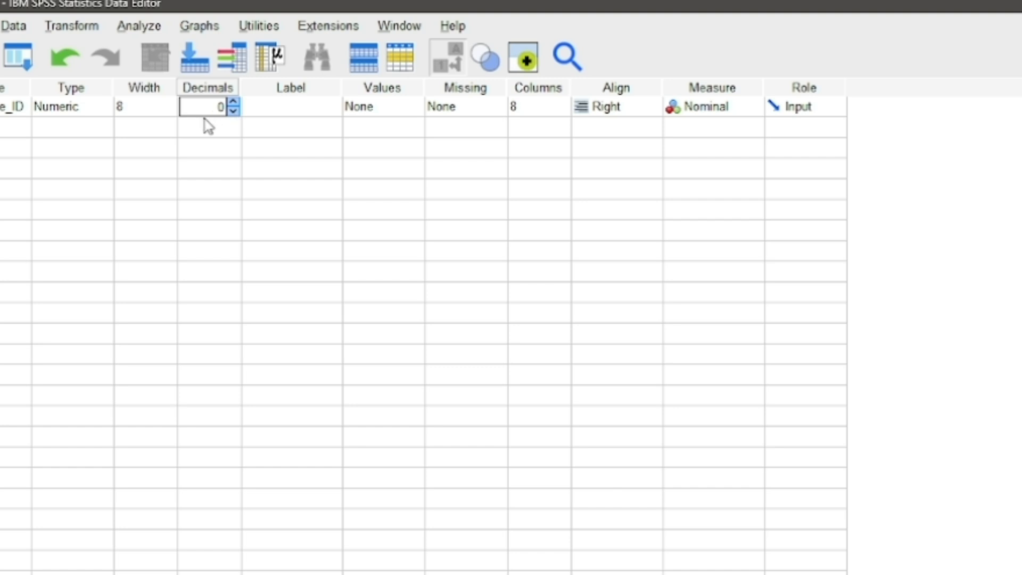
pyautogui.click(277, 107)
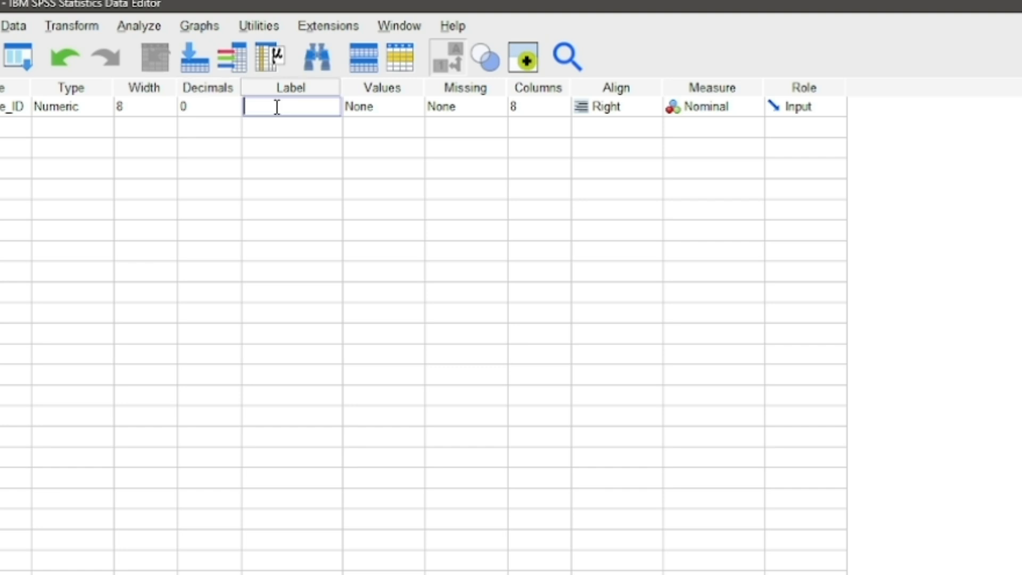
pyautogui.write('Employee ID')
# Examine the Values, Missing, Columns, Align and Measure settings of the Employee_ID variable
pyautogui.click(376, 109)
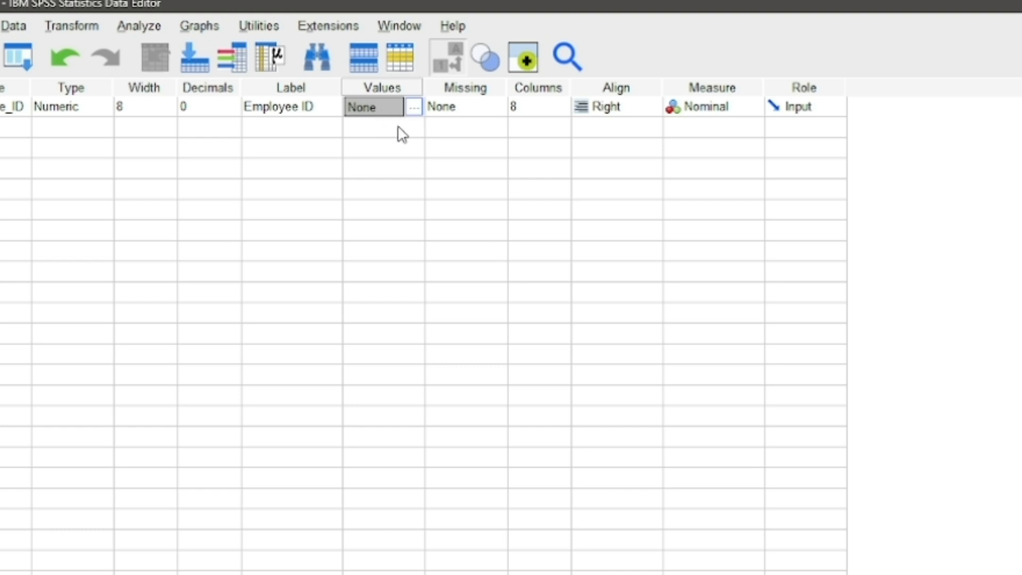
pyautogui.click(459, 112)
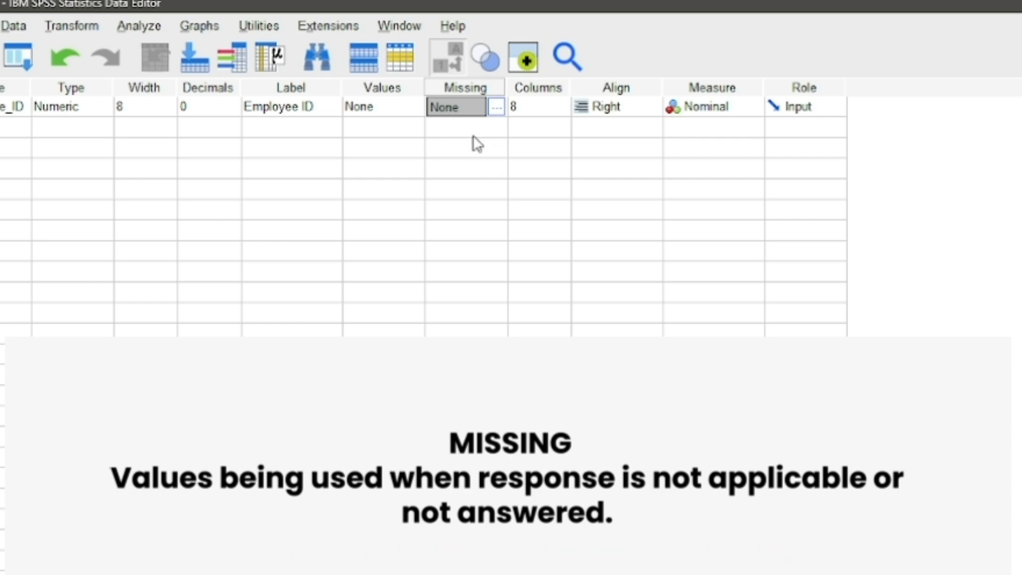
pyautogui.click(500, 114)
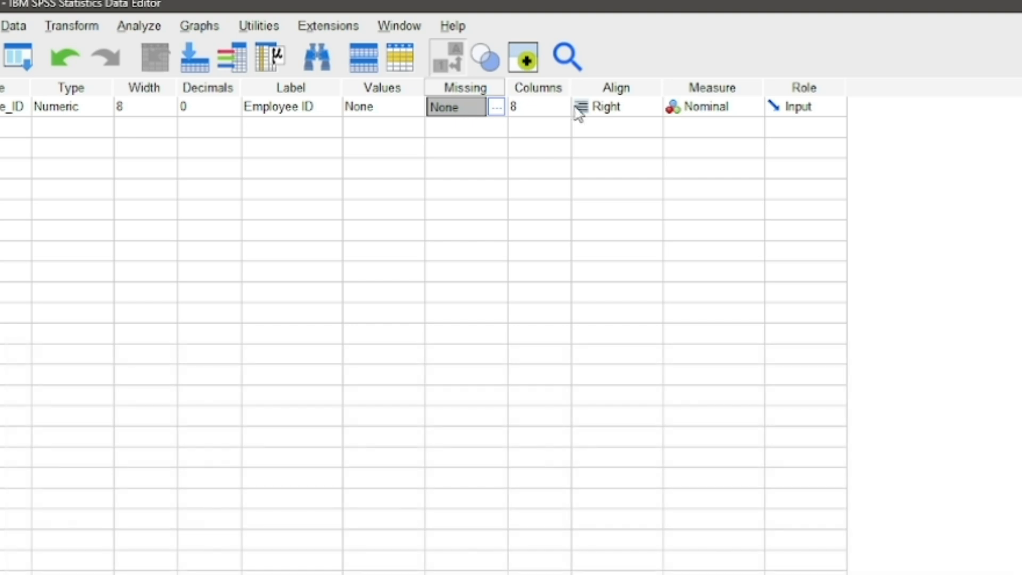
pyautogui.click(542, 109)
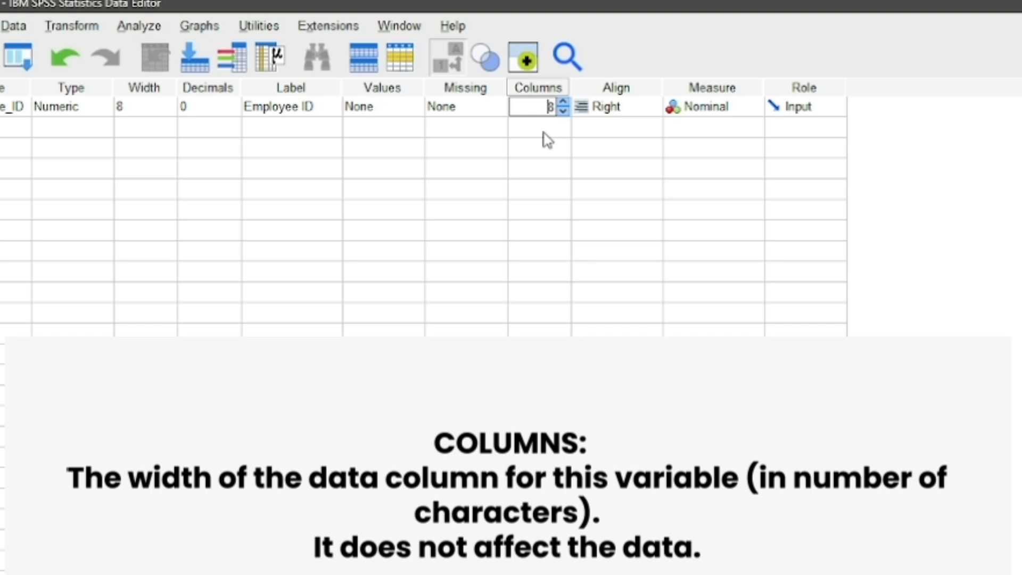
pyautogui.press('Return')
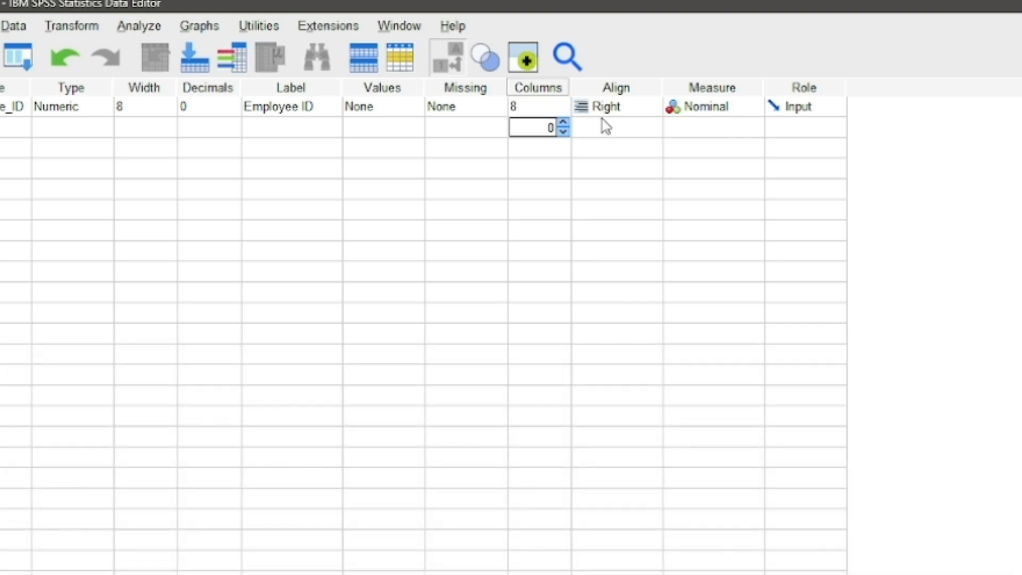
pyautogui.click(604, 114)
pyautogui.click(647, 107)
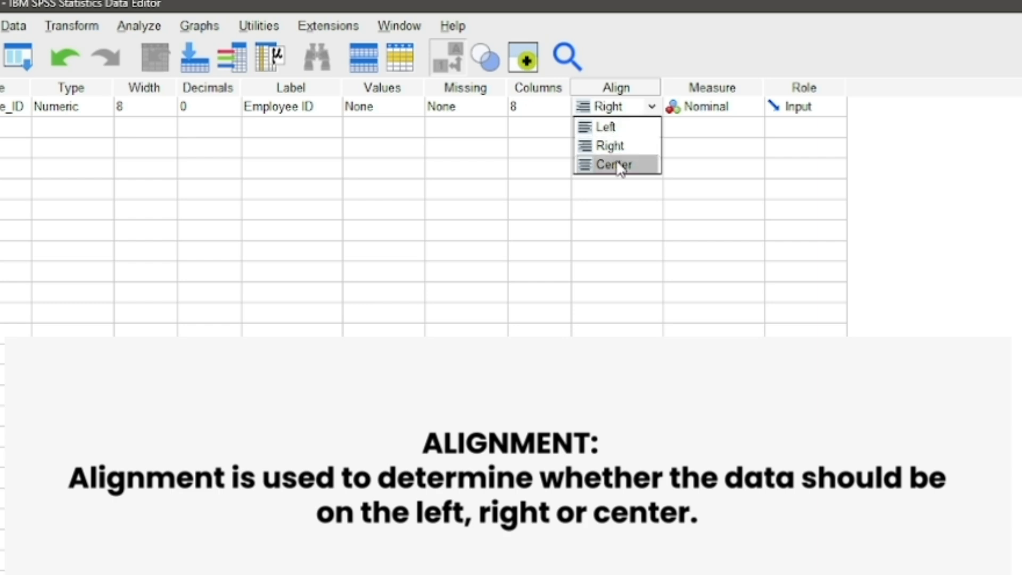
pyautogui.click(716, 108)
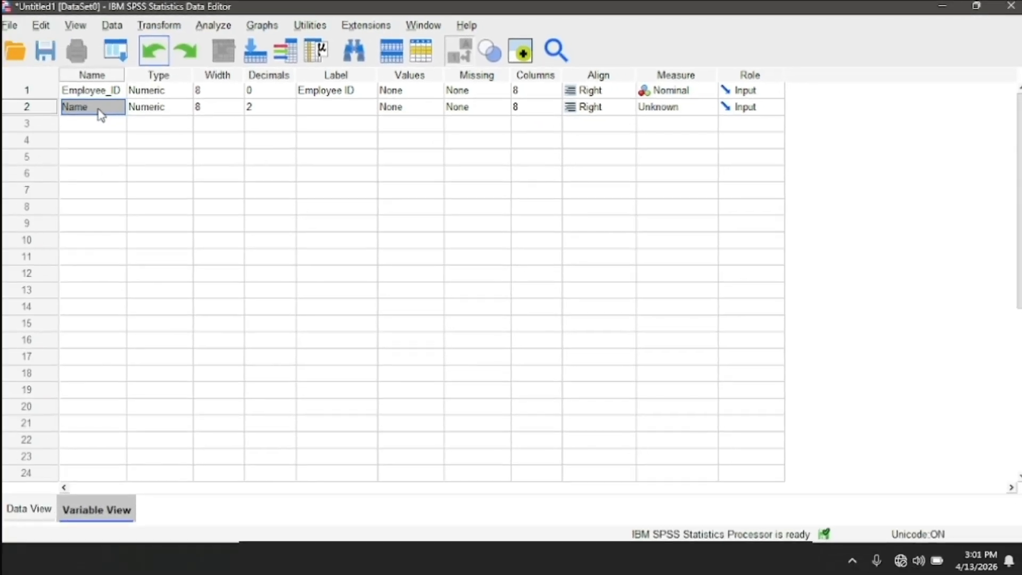
# Set the Name variable's type to String and its label to "Name of the employee"
pyautogui.doubleClick(99, 109)
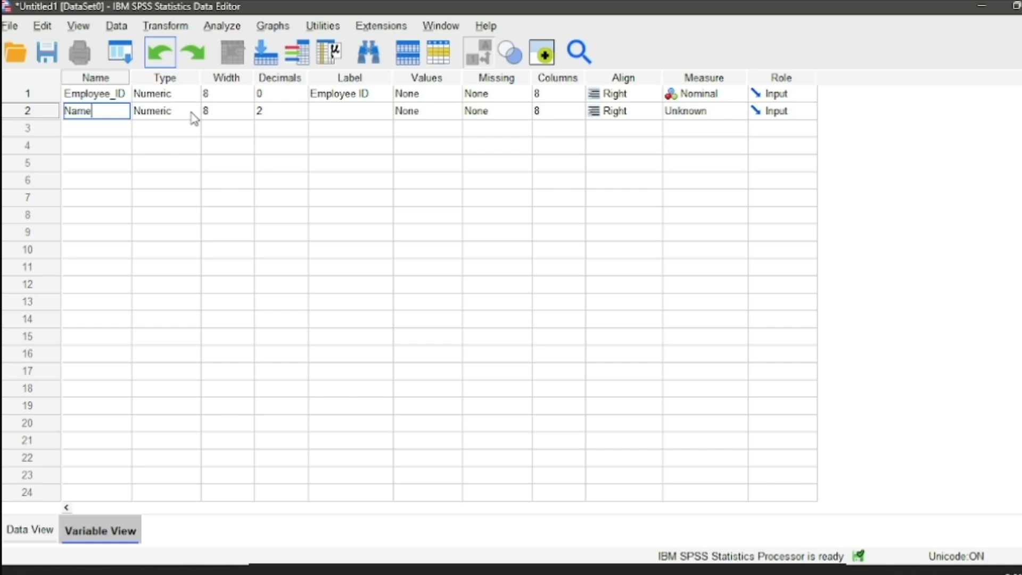
pyautogui.click(187, 111)
pyautogui.click(193, 111)
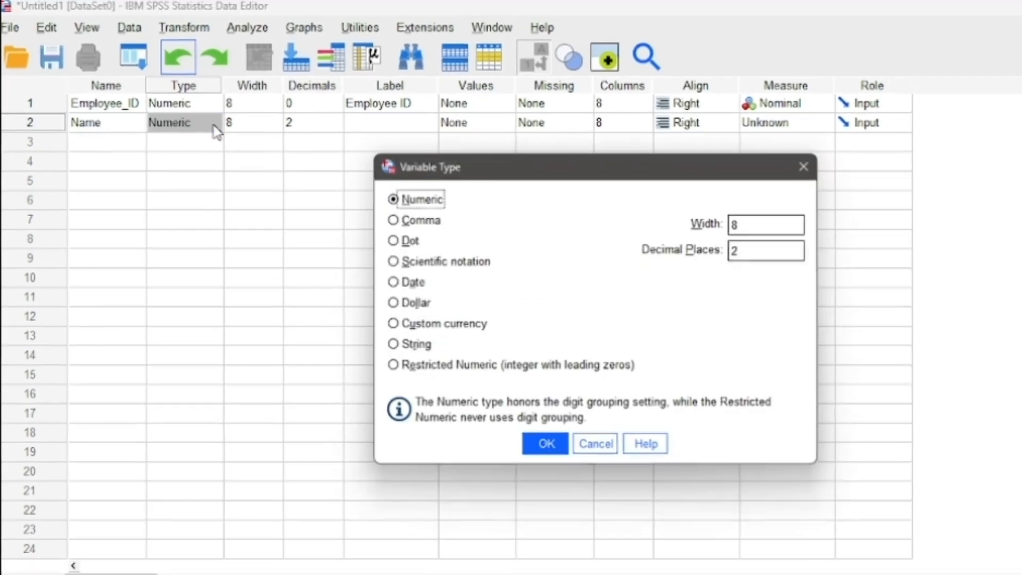
pyautogui.click(351, 312)
pyautogui.click(487, 403)
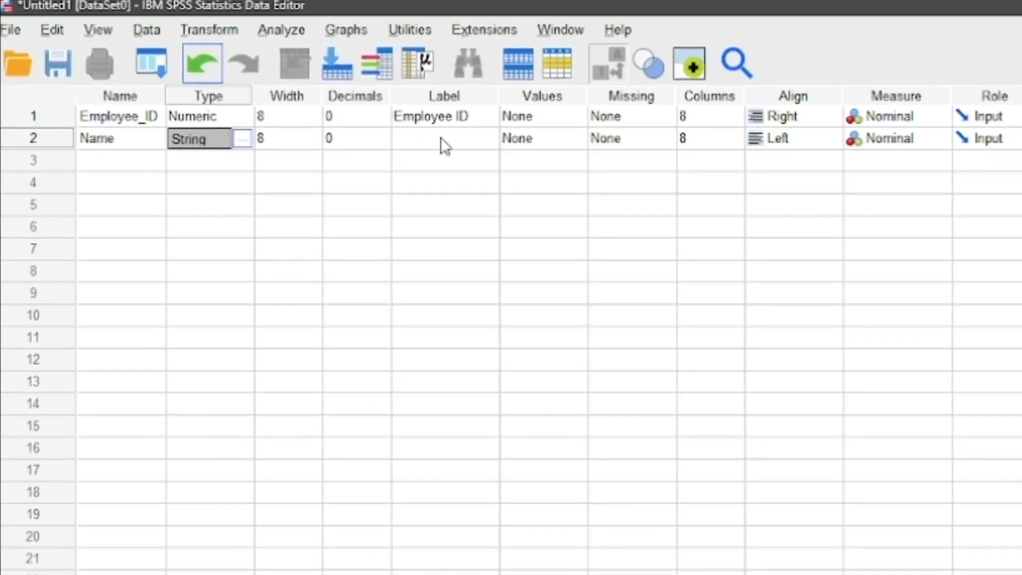
pyautogui.click(445, 143)
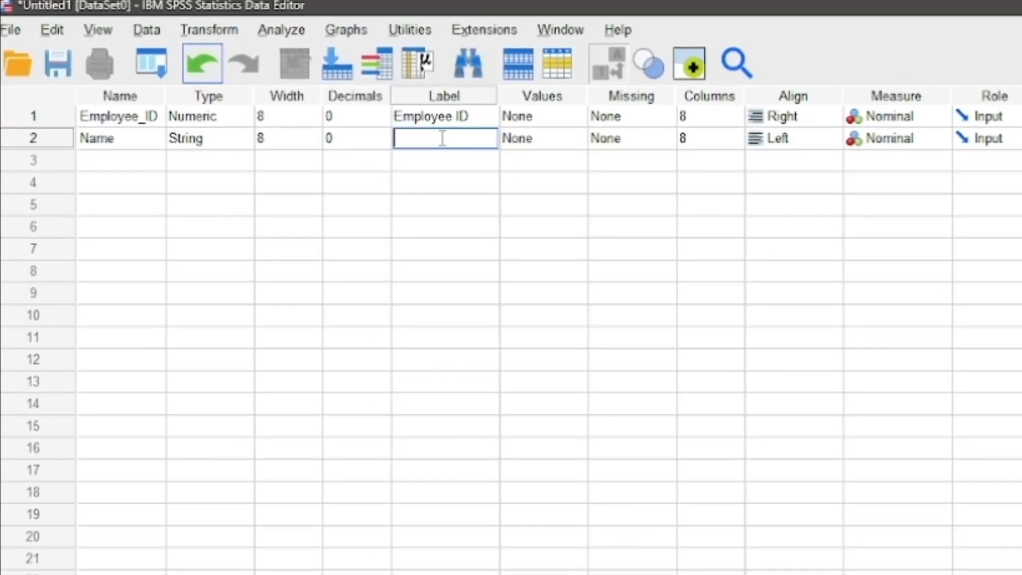
pyautogui.write('Name of the employee')
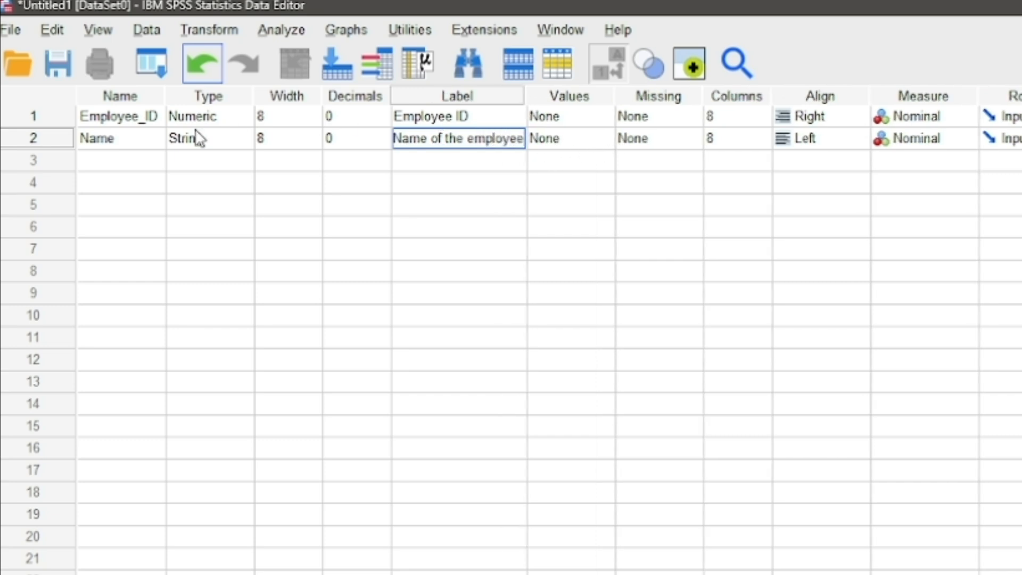
# Add a third variable named Gender with the Numeric type and 0 decimals
pyautogui.click(144, 162)
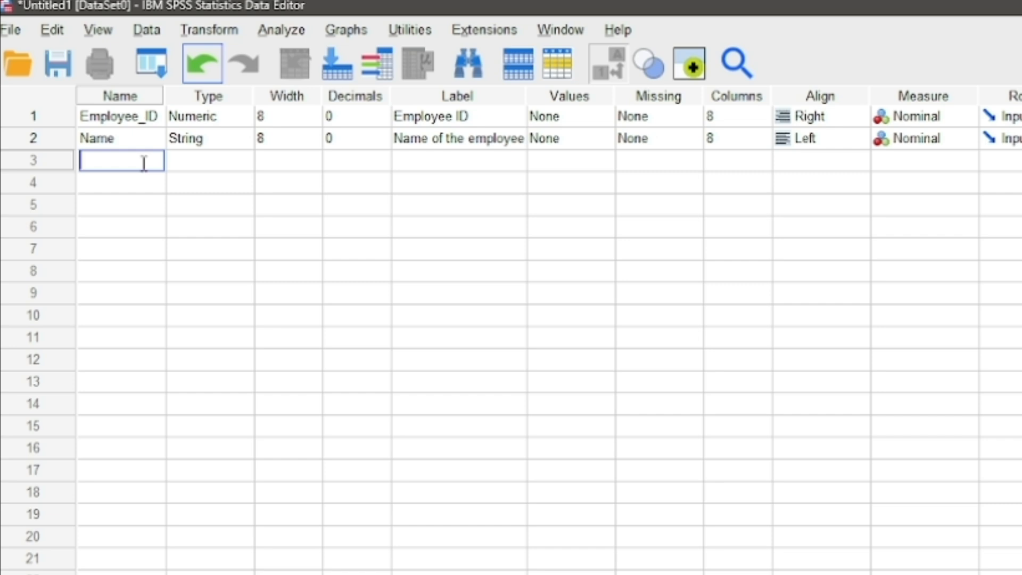
pyautogui.write('Gender')
pyautogui.click(244, 169)
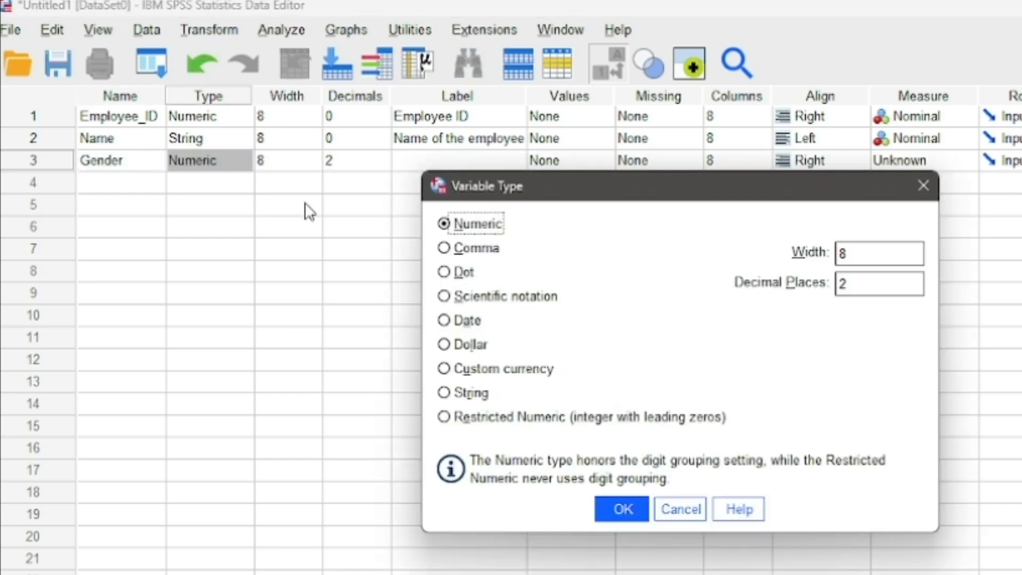
pyautogui.click(642, 509)
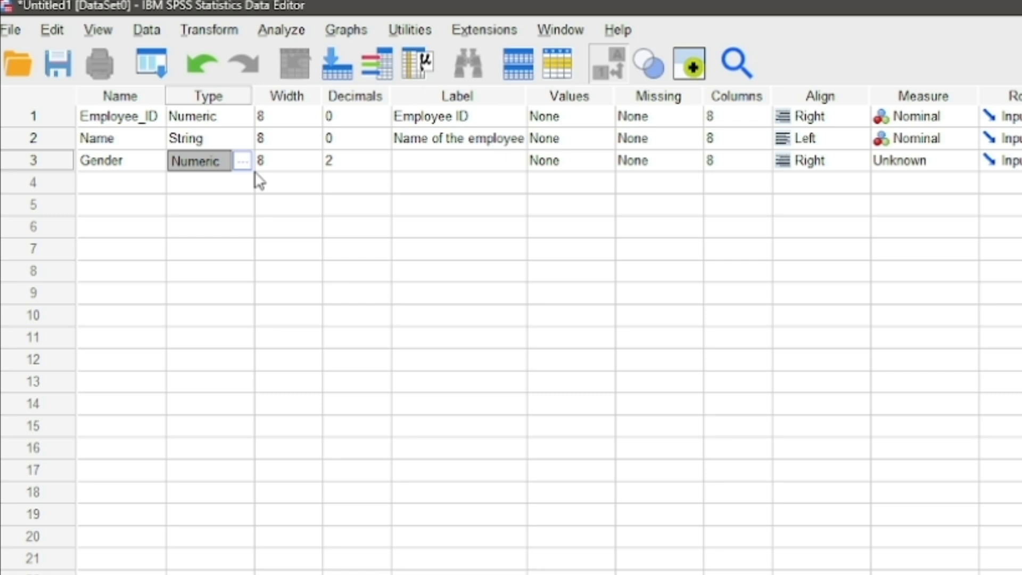
pyautogui.click(385, 163)
pyautogui.doubleClick(385, 168)
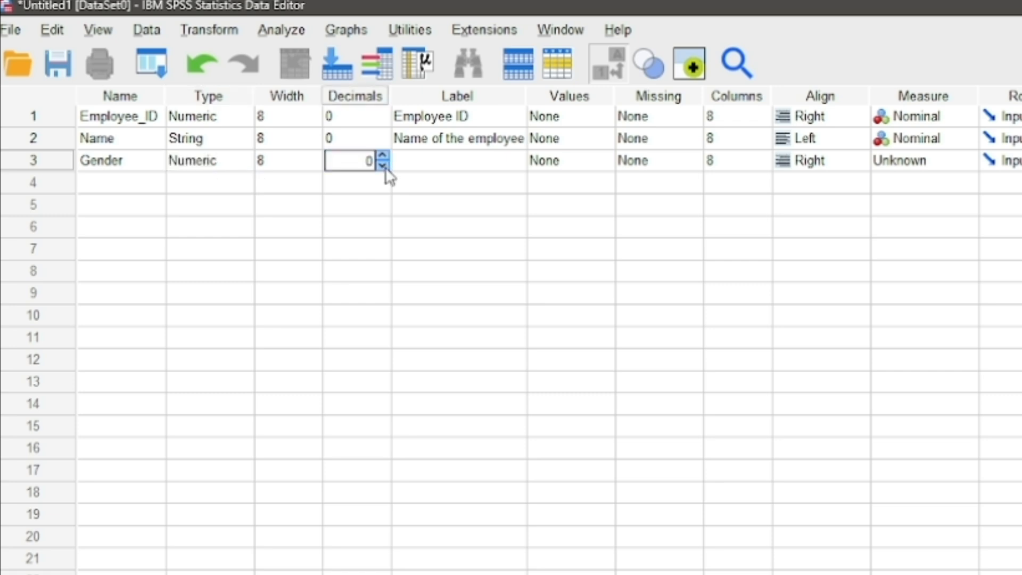
# Set the Gender variable's label to "Gender" and add the value label 1 = "Female"
pyautogui.doubleClick(466, 160)
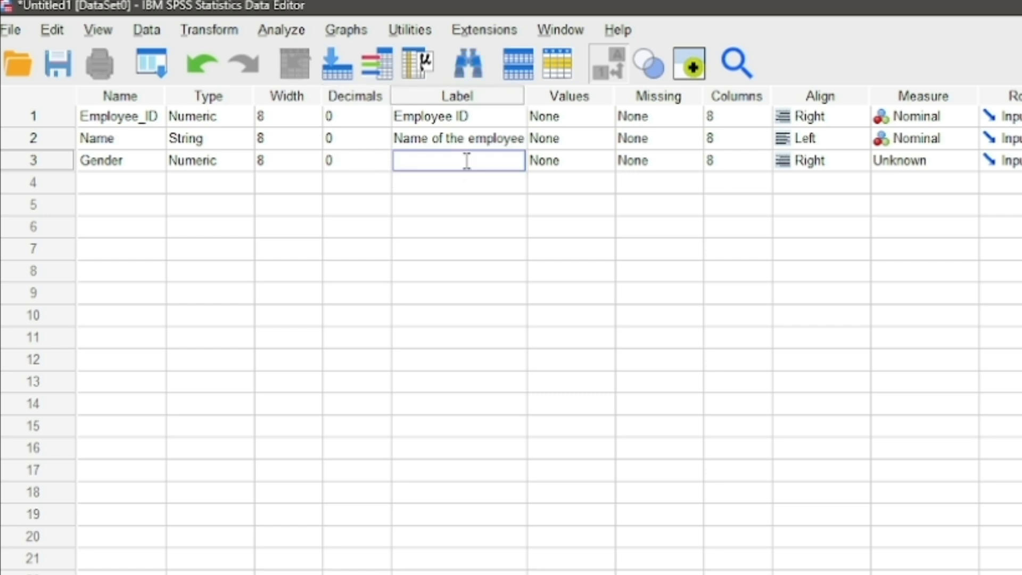
pyautogui.write('Gender')
pyautogui.doubleClick(606, 161)
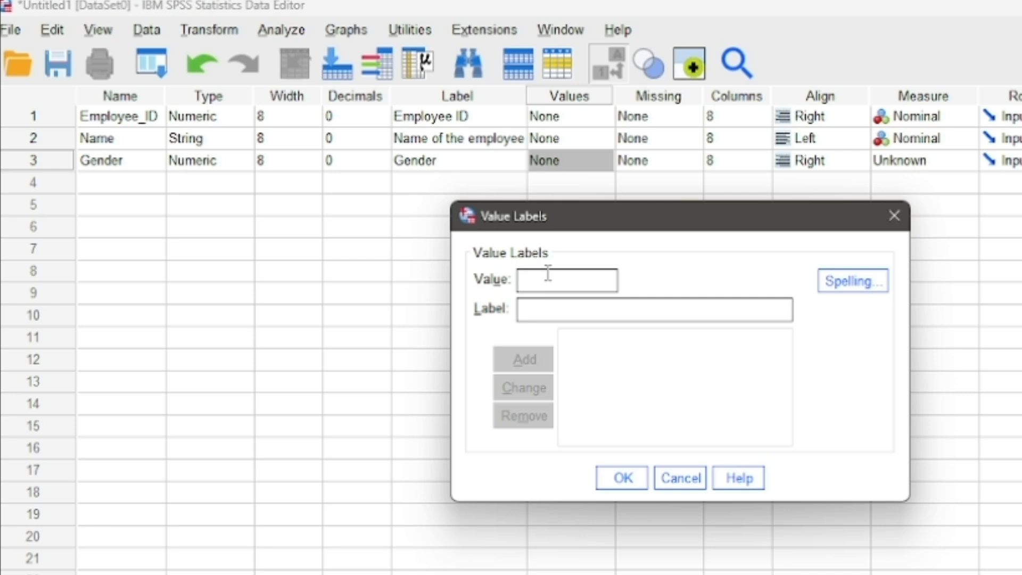
pyautogui.write('1')
pyautogui.press('Tab')
pyautogui.write('Female')
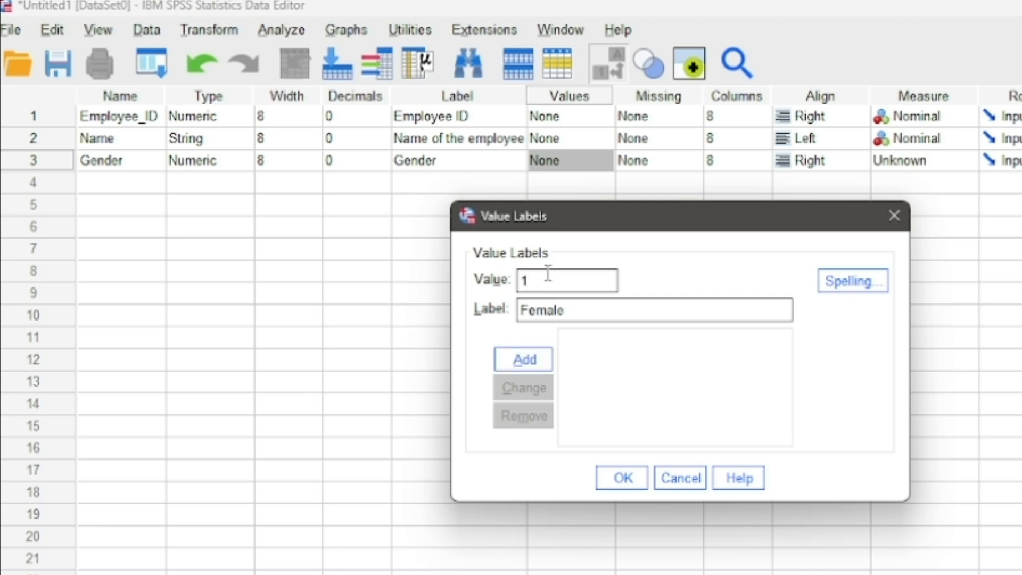
pyautogui.click(526, 360)
# Add the value label 2 = "Male" to the Gender variable and set its measure to Nominal
pyautogui.write('2')
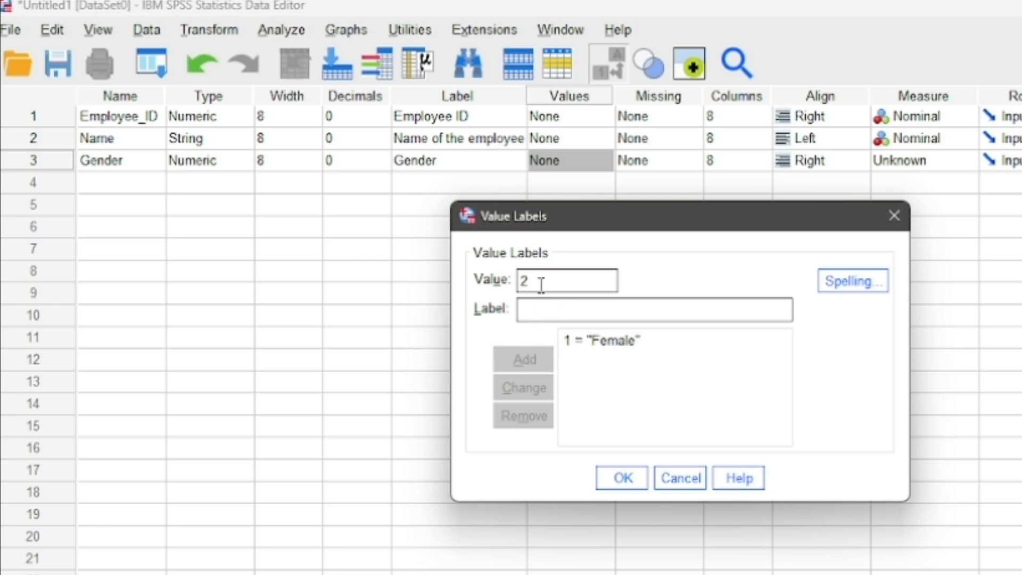
pyautogui.press('Tab')
pyautogui.write('Male')
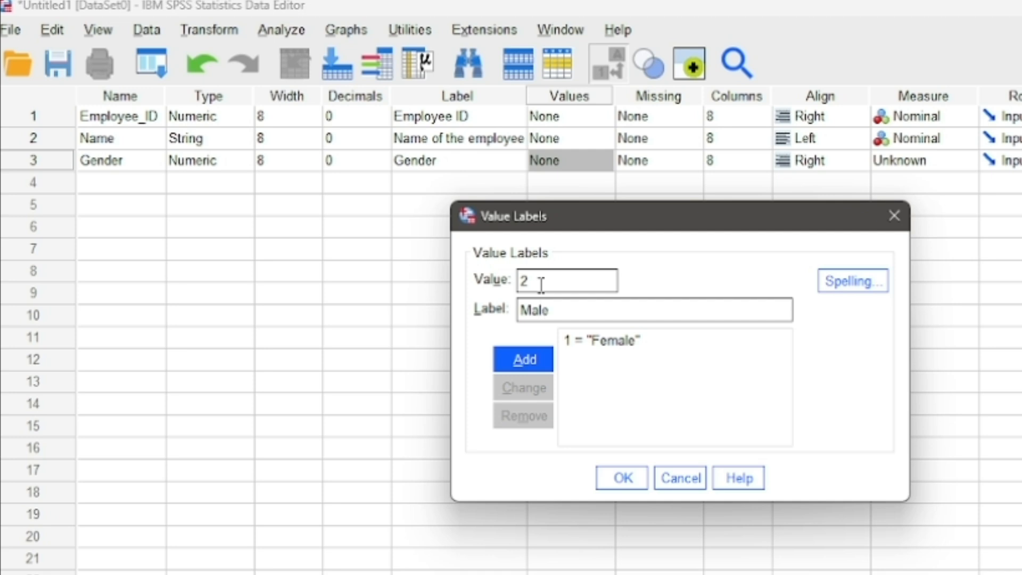
pyautogui.click(533, 356)
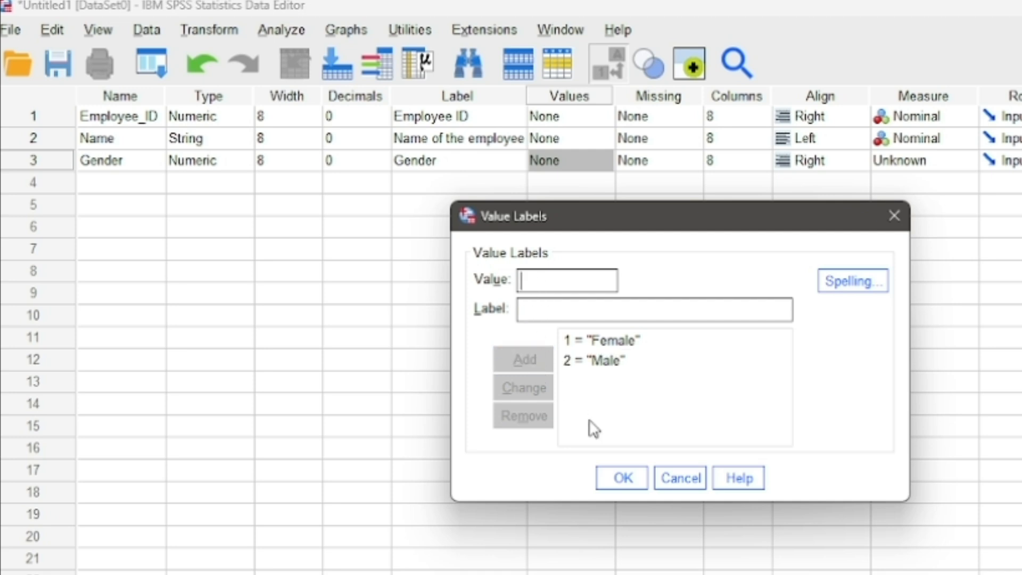
pyautogui.click(617, 475)
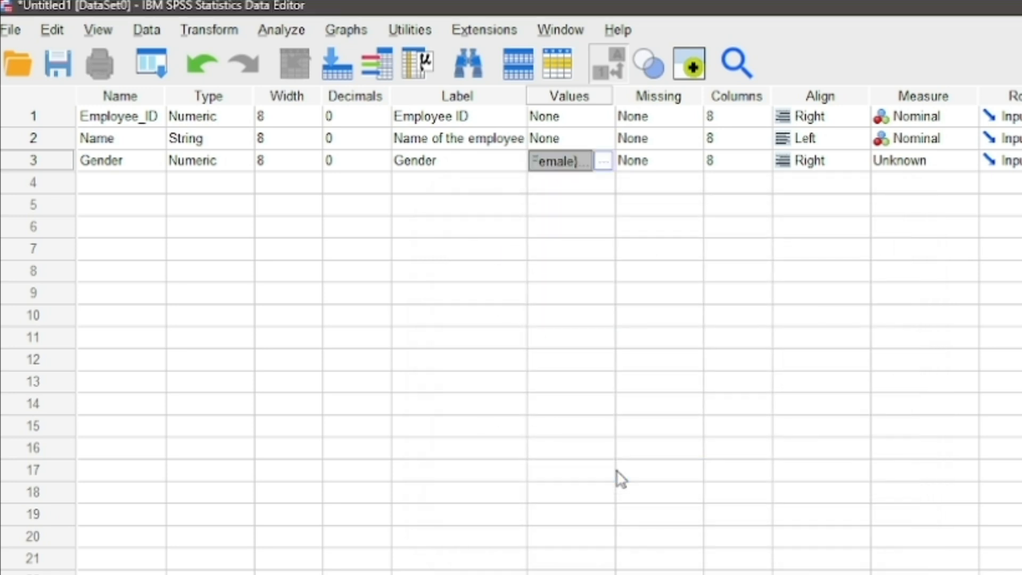
pyautogui.click(963, 163)
pyautogui.click(959, 219)
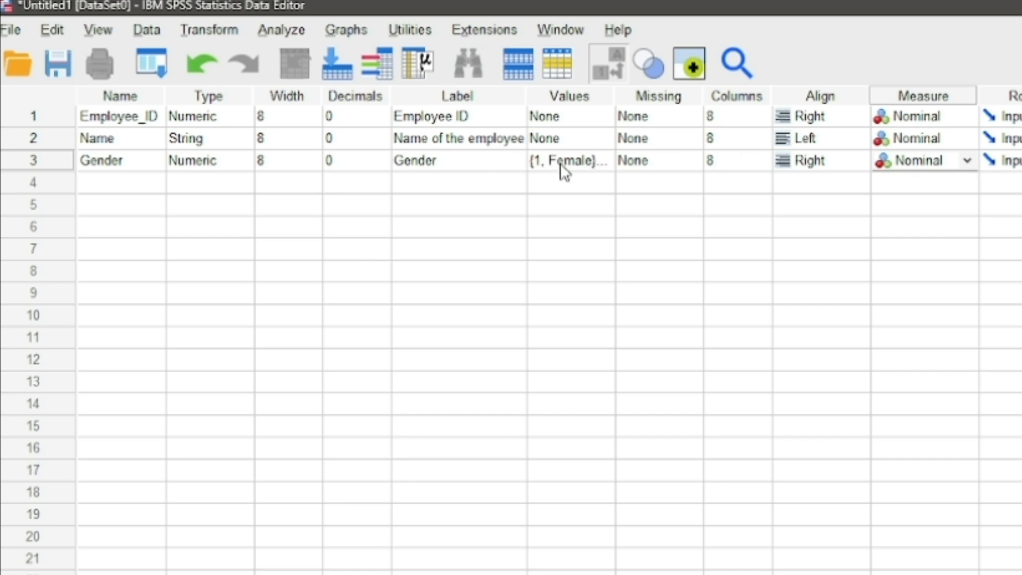
# Add a fourth variable named Age with the label "Age" and 0 decimals
pyautogui.click(112, 183)
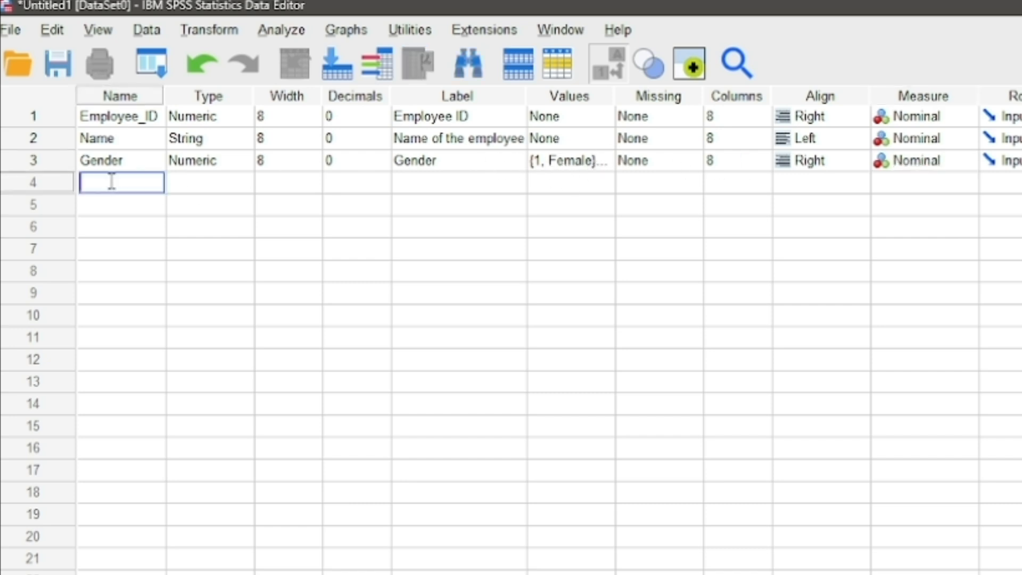
pyautogui.write('Age')
pyautogui.click(228, 188)
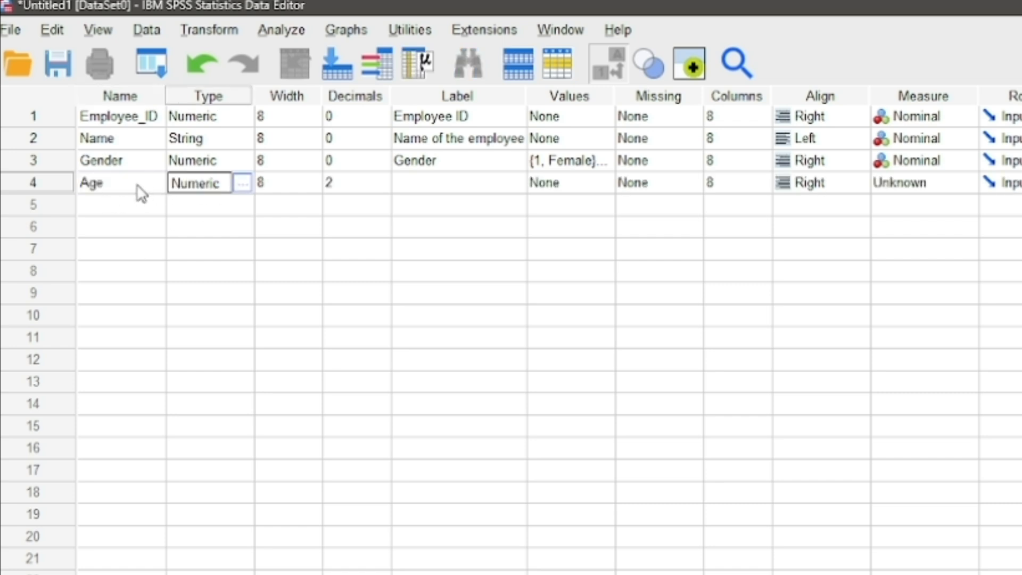
pyautogui.click(405, 183)
pyautogui.write('Age')
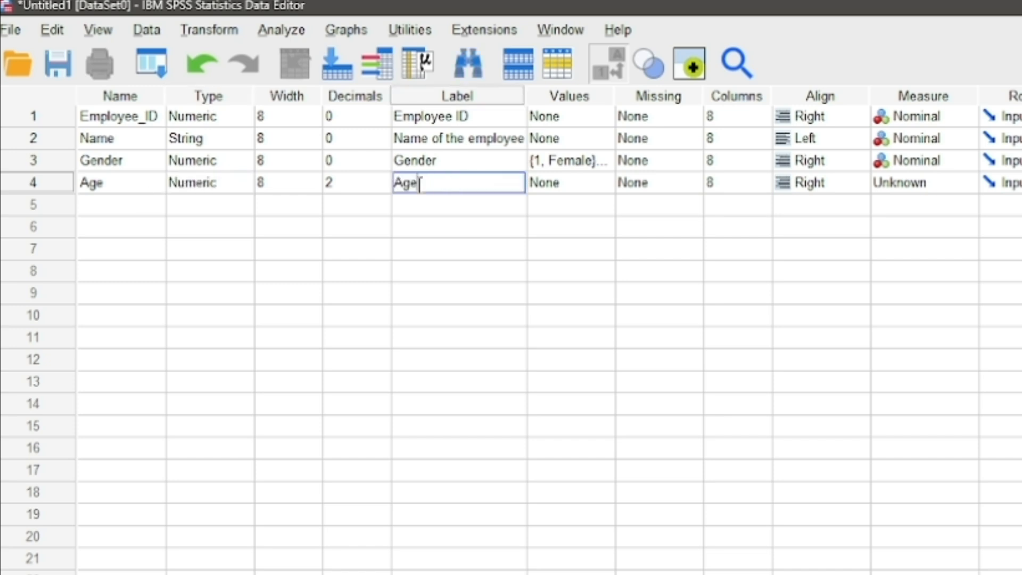
pyautogui.click(383, 187)
pyautogui.click(383, 188)
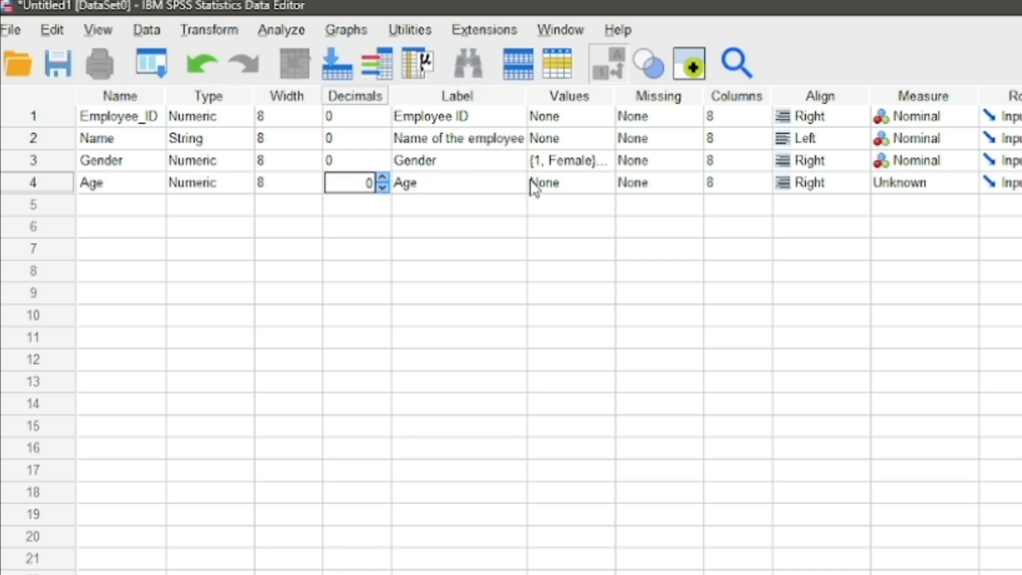
# Set the Age variable's measurement level to Scale
pyautogui.click(965, 187)
pyautogui.click(965, 188)
pyautogui.click(966, 184)
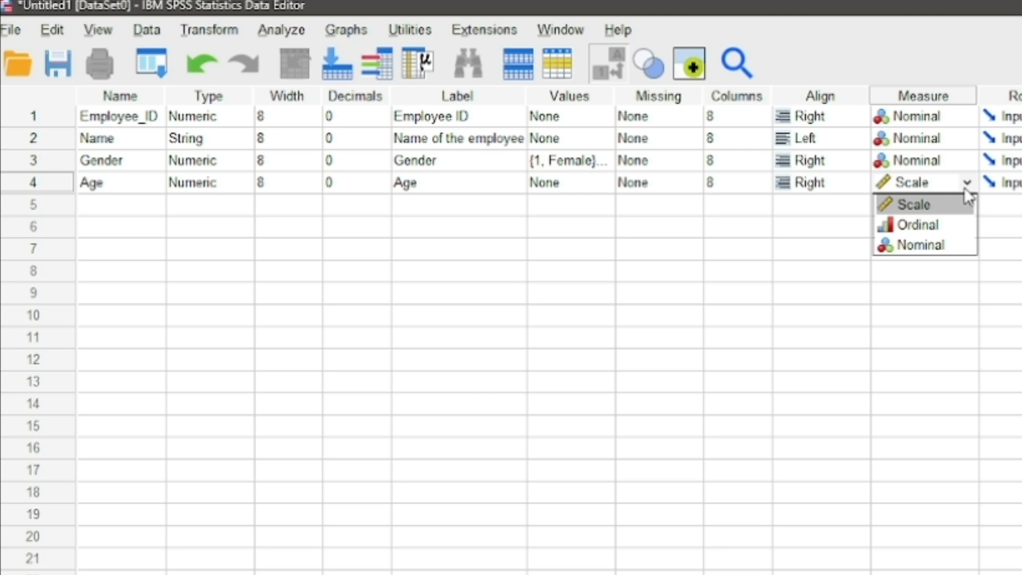
pyautogui.click(936, 211)
# Add a fifth variable named Years_in_organization with the Numeric type
pyautogui.click(141, 214)
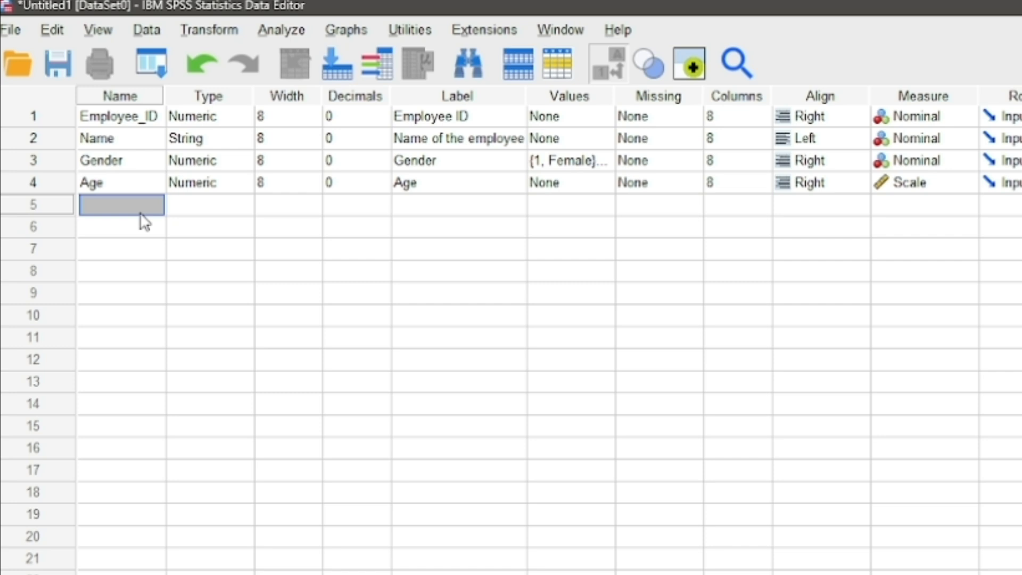
pyautogui.doubleClick(141, 211)
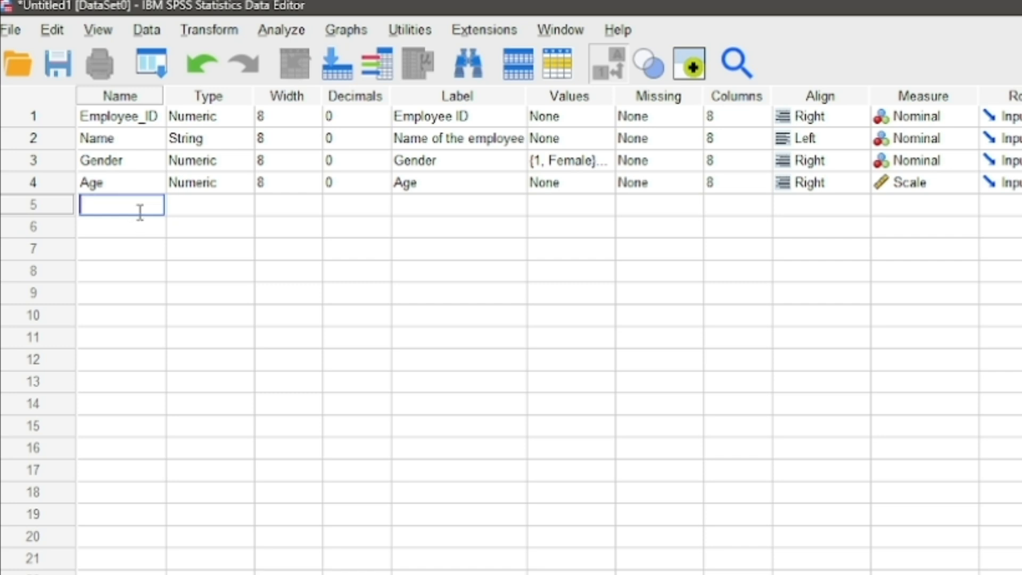
pyautogui.write('Years_in_organization')
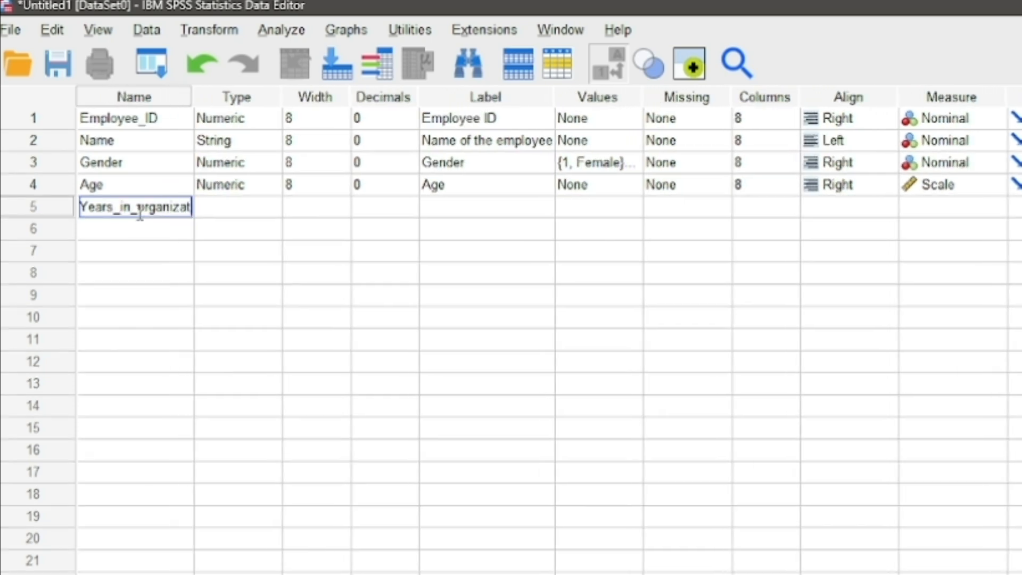
pyautogui.press('Return')
pyautogui.click(292, 210)
pyautogui.click(290, 212)
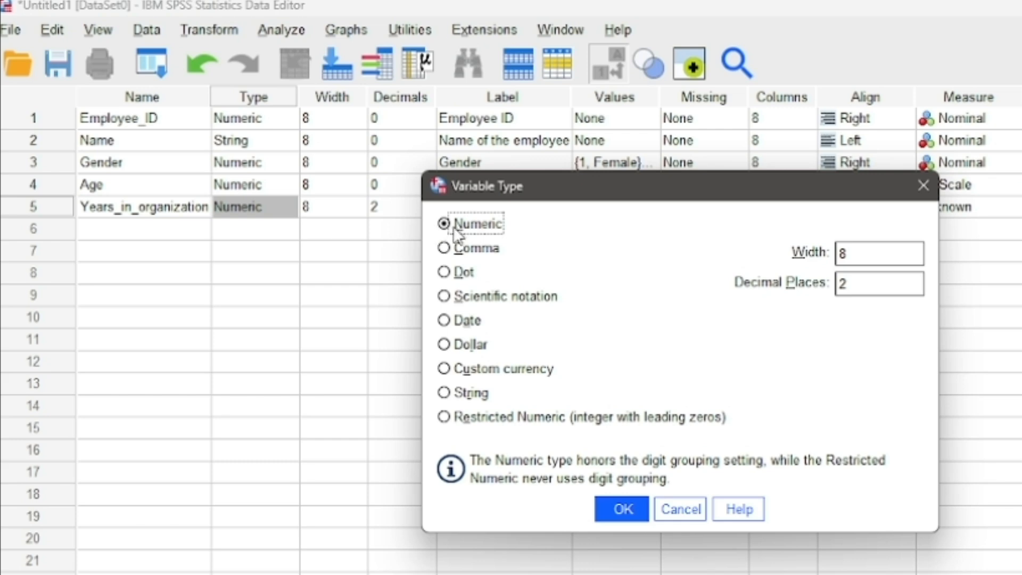
pyautogui.click(623, 511)
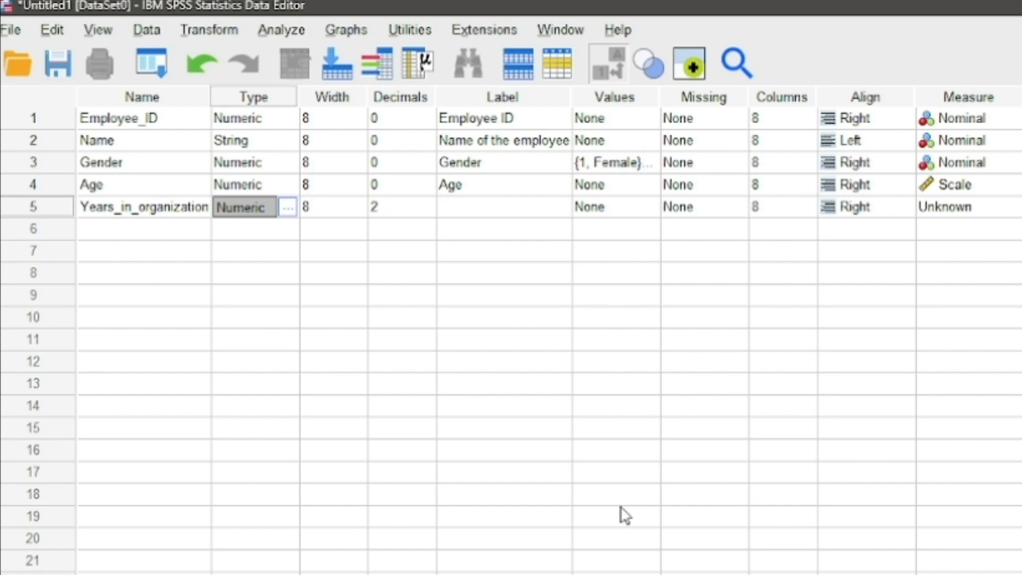
# Set Years_in_organization's decimals to 0 and its label to "How long have you worked in this organization?"
pyautogui.click(430, 213)
pyautogui.click(428, 212)
pyautogui.click(428, 212)
pyautogui.click(479, 207)
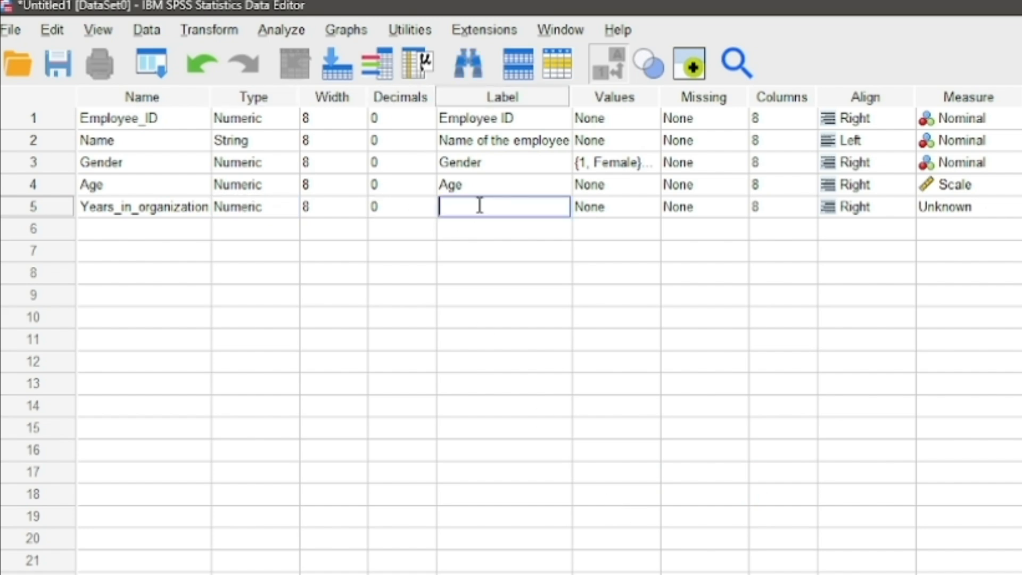
pyautogui.write('How long have you worked in this organization?')
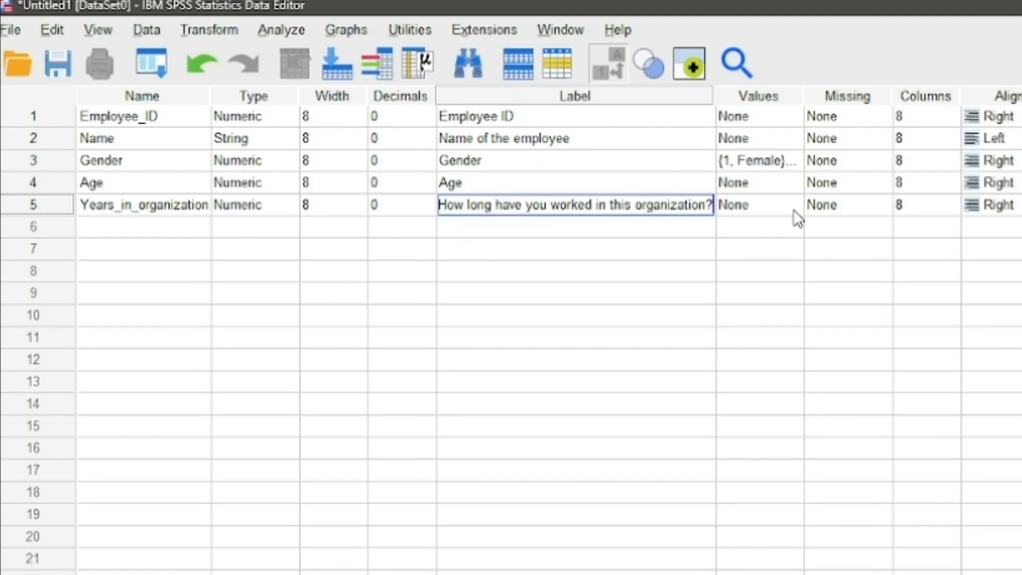
# Add the value labels 1 = "<2years" and 2 = "3-5years" to the Years_in_organization variable
pyautogui.doubleClick(733, 209)
pyautogui.write('1')
pyautogui.press('Tab')
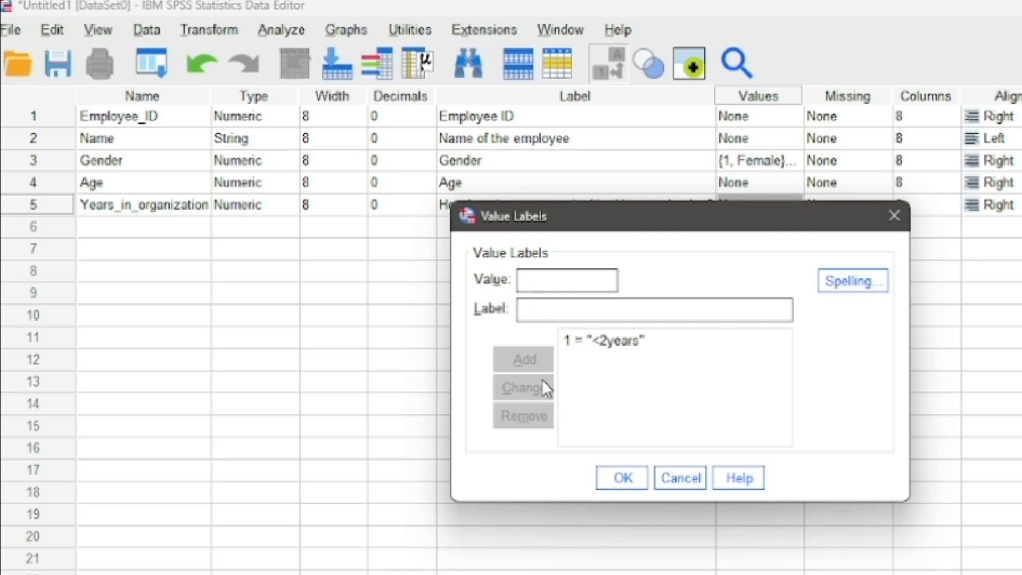
pyautogui.write('2')
pyautogui.press('Tab')
pyautogui.write('3-')
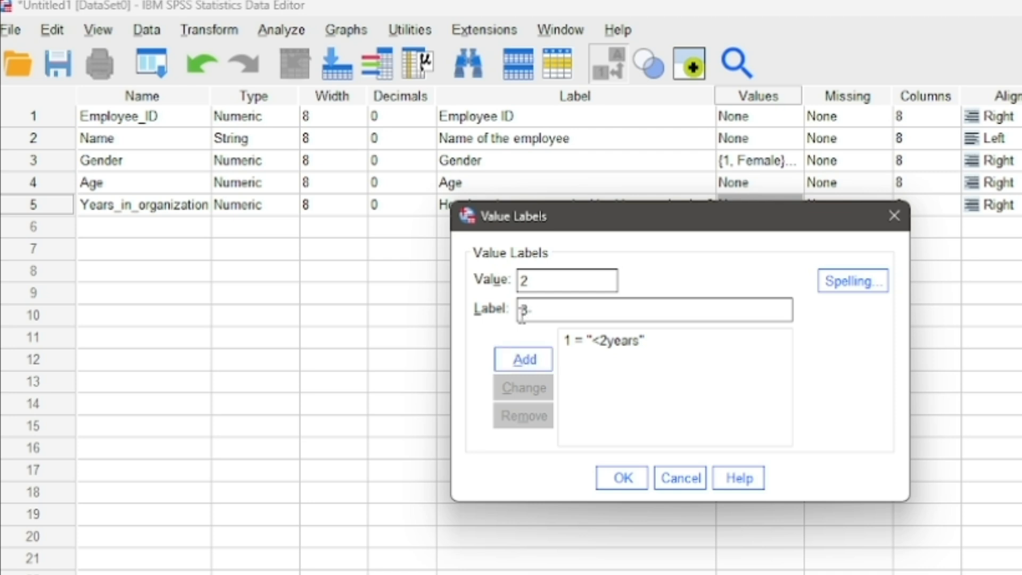
pyautogui.write('5years')
pyautogui.press('Return')
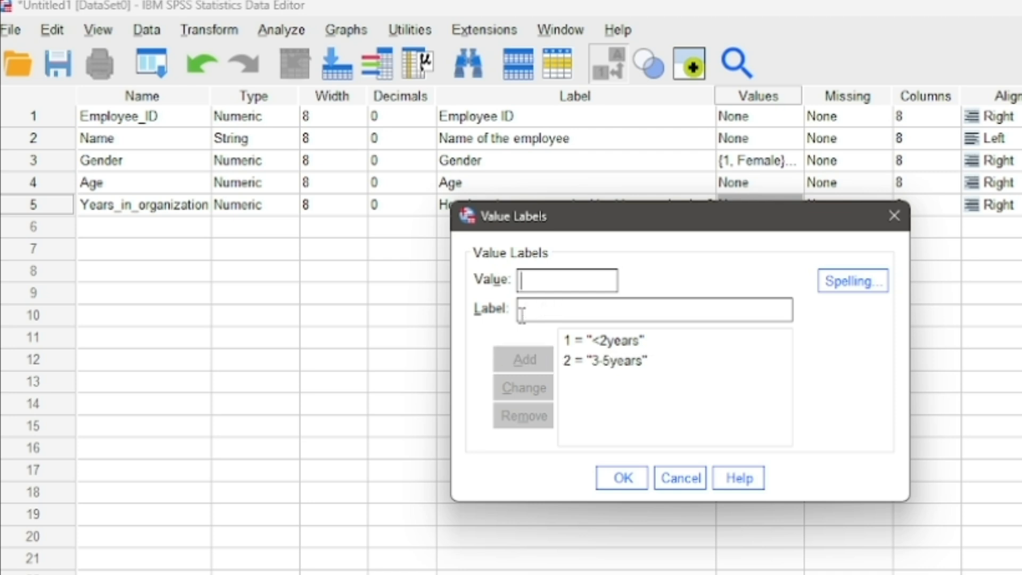
# Add the value labels 3 = "5-10years" and 4 = ">10years" to Years_in_organization and apply them
pyautogui.write('3')
pyautogui.click(522, 313)
pyautogui.write('5-')
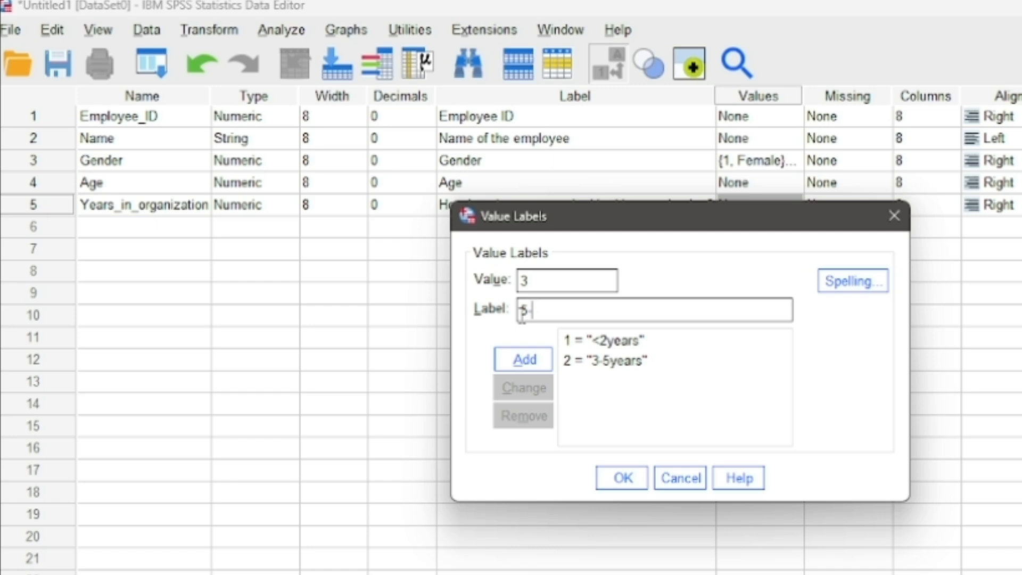
pyautogui.write('10years')
pyautogui.press('Return')
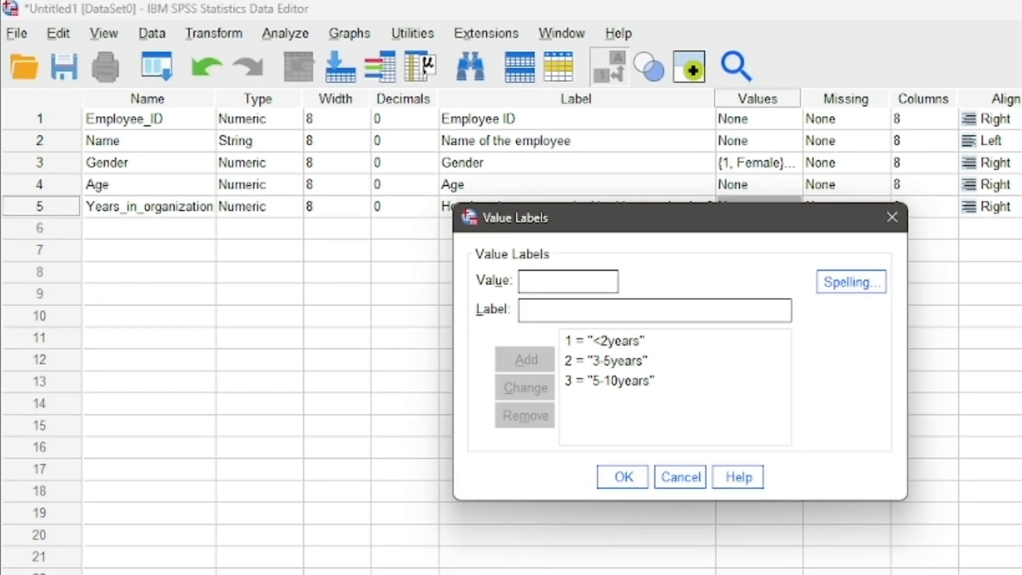
pyautogui.write('4')
pyautogui.press('Tab')
pyautogui.write('>10')
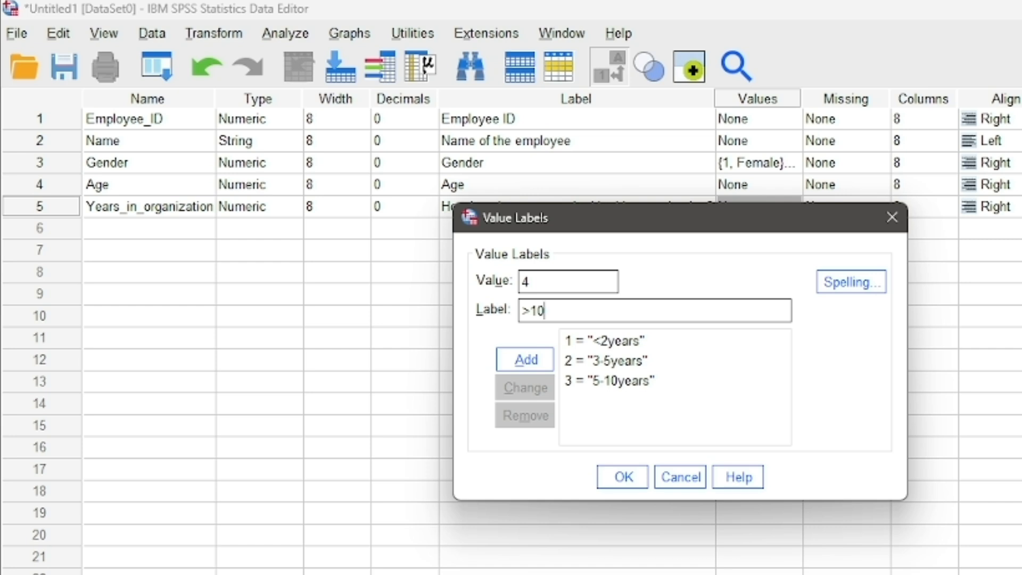
pyautogui.write('years')
pyautogui.press('Return')
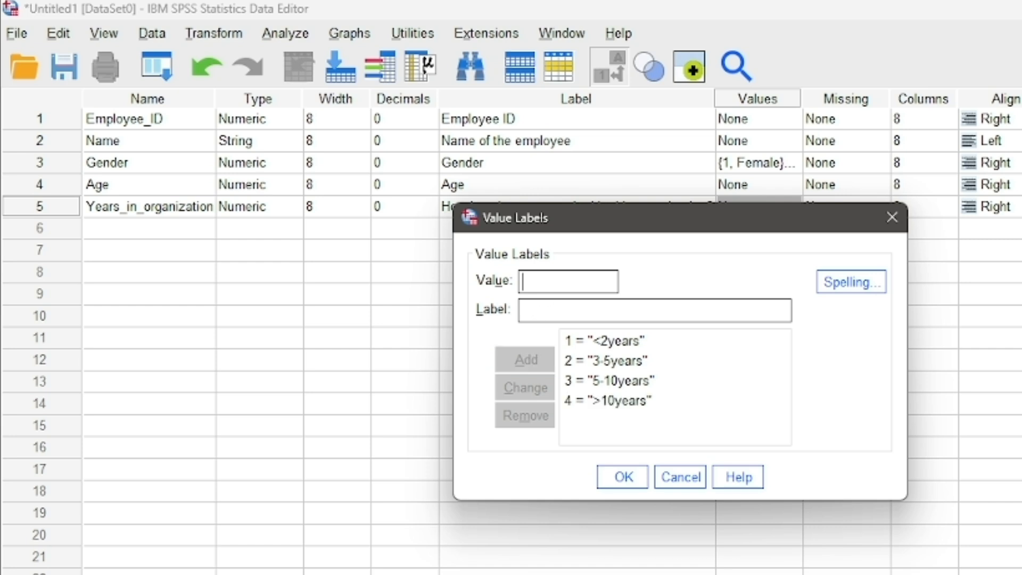
pyautogui.click(626, 481)
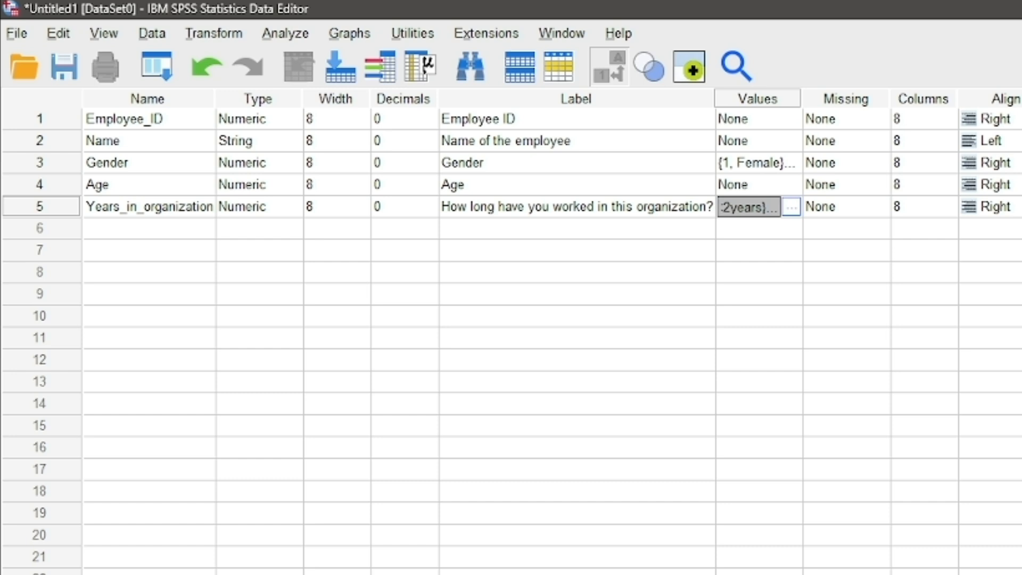
pyautogui.click(1021, 207)
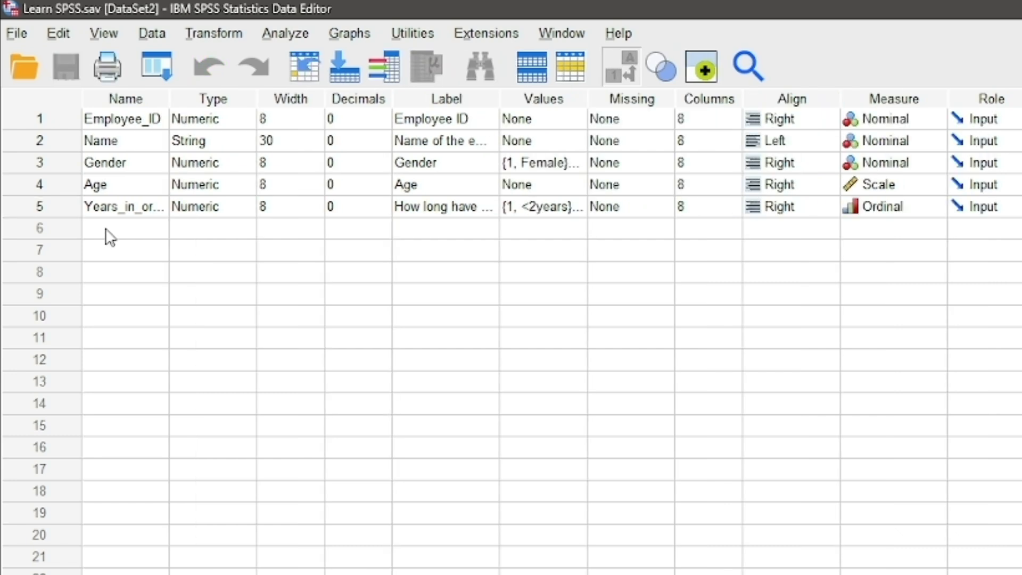
# Add a sixth variable named Marital_Status with the Numeric type and 0 decimals
pyautogui.doubleClick(109, 230)
pyautogui.write('Mar')
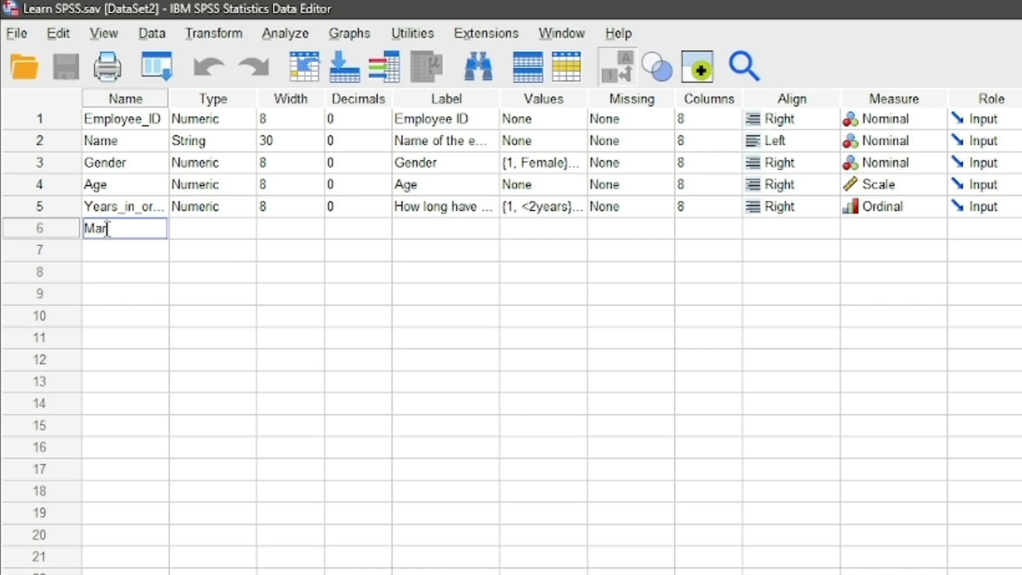
pyautogui.write('ital_Status')
pyautogui.click(251, 239)
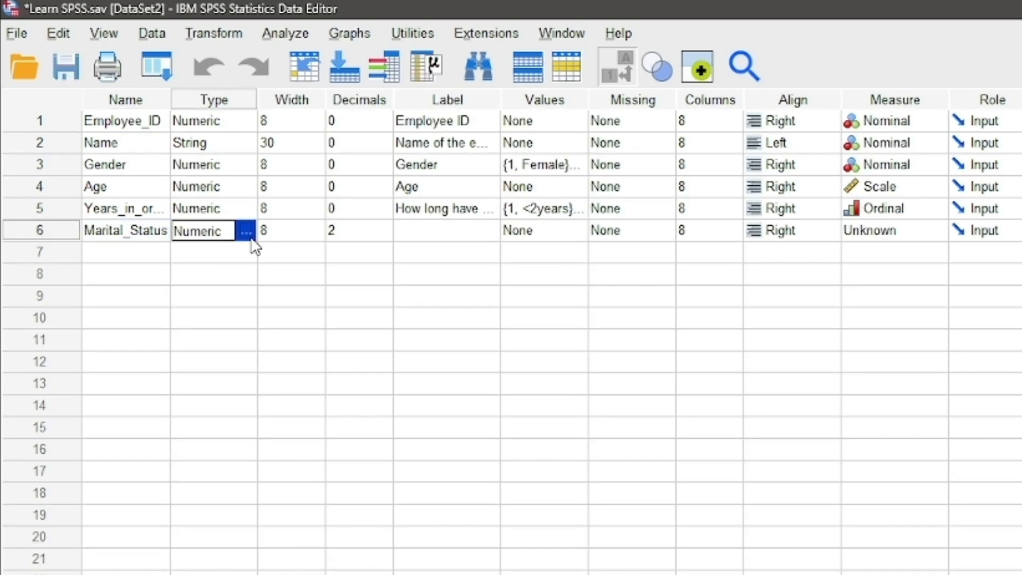
pyautogui.click(249, 234)
pyautogui.press('Return')
pyautogui.click(388, 238)
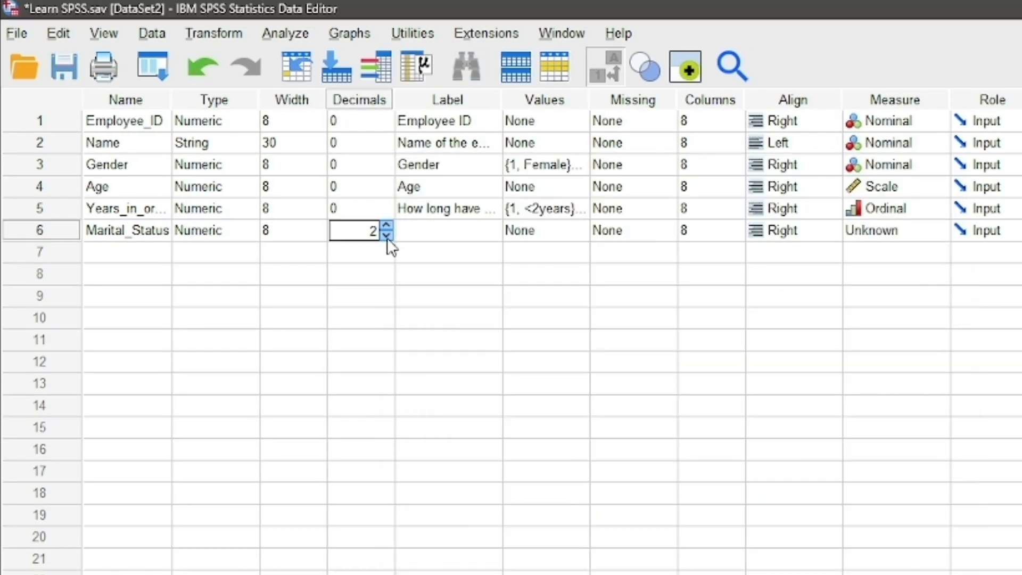
pyautogui.click(387, 238)
# Set the label of the Marital_Status variable to "Marital Status of employee"
pyautogui.click(436, 232)
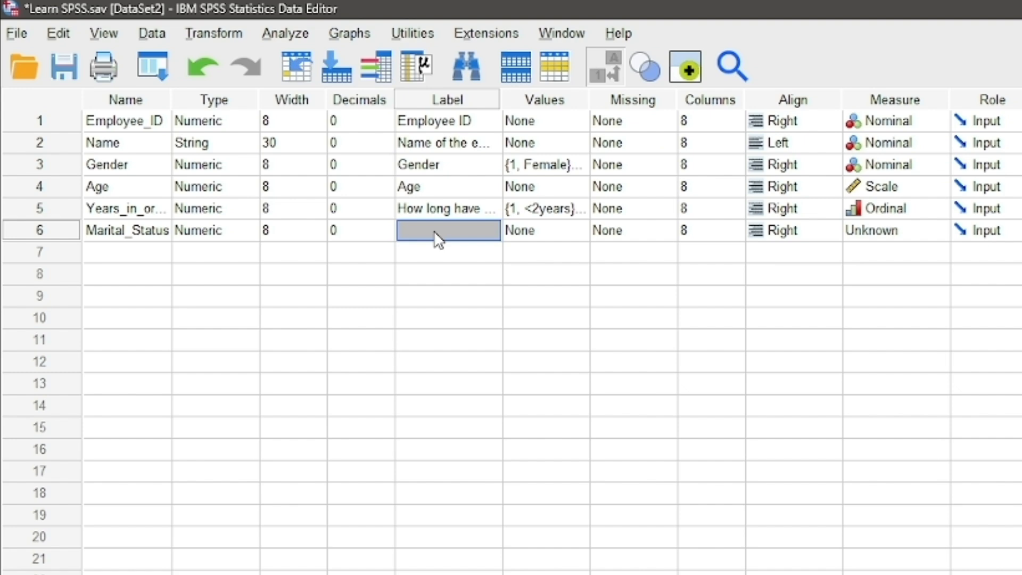
pyautogui.click(436, 235)
pyautogui.write('Mari')
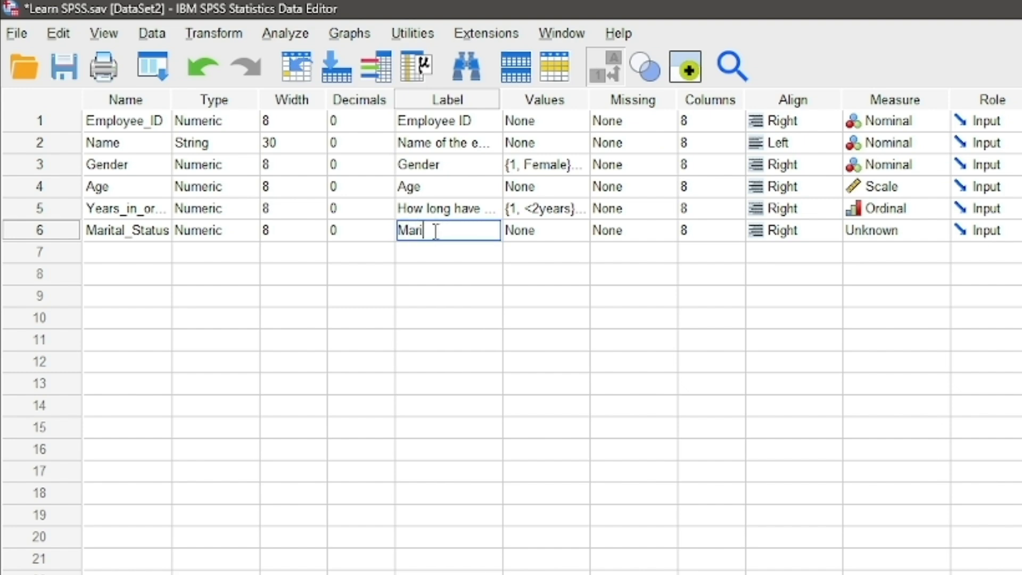
pyautogui.write('tal Status of emplo')
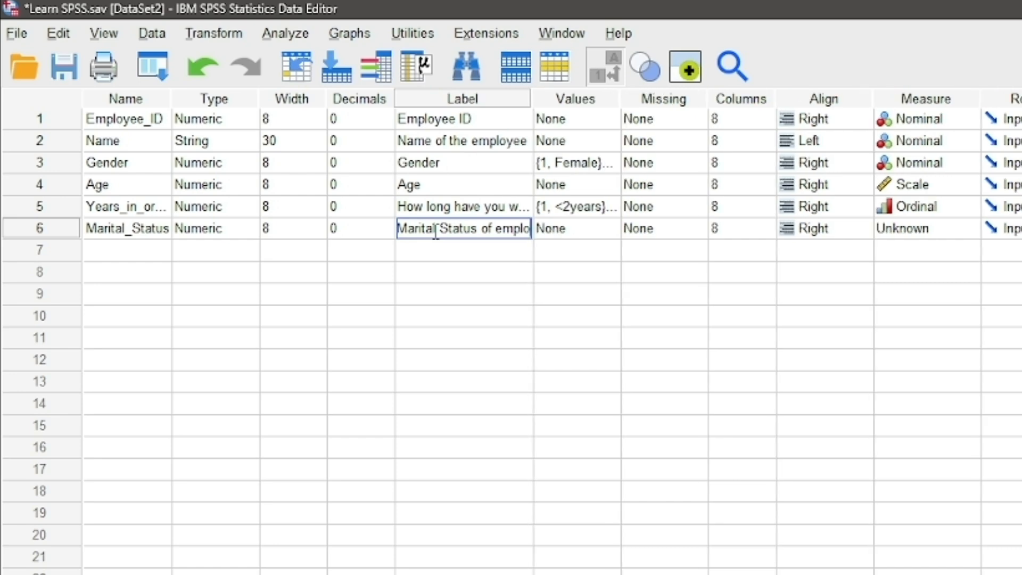
pyautogui.write('yee')
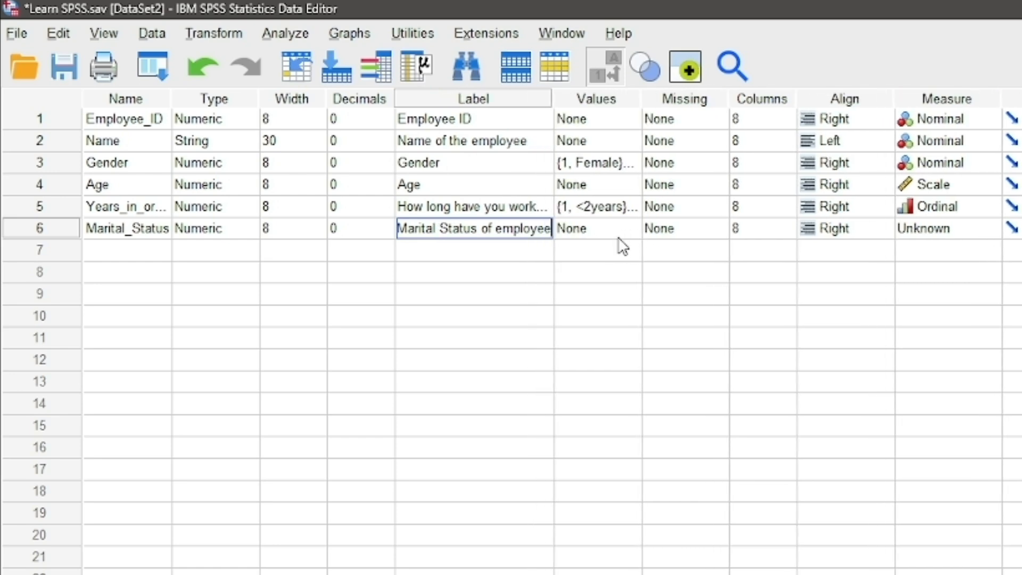
pyautogui.press('Return')
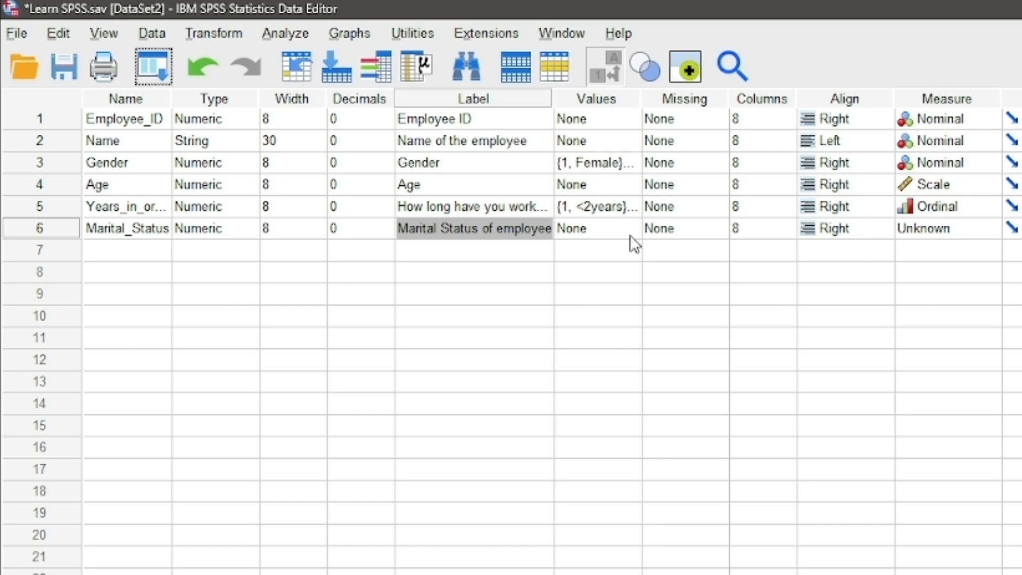
# Add the value labels 1 = "Single" and 2 = "Married" to the Marital_Status variable
pyautogui.click(630, 235)
pyautogui.write('1')
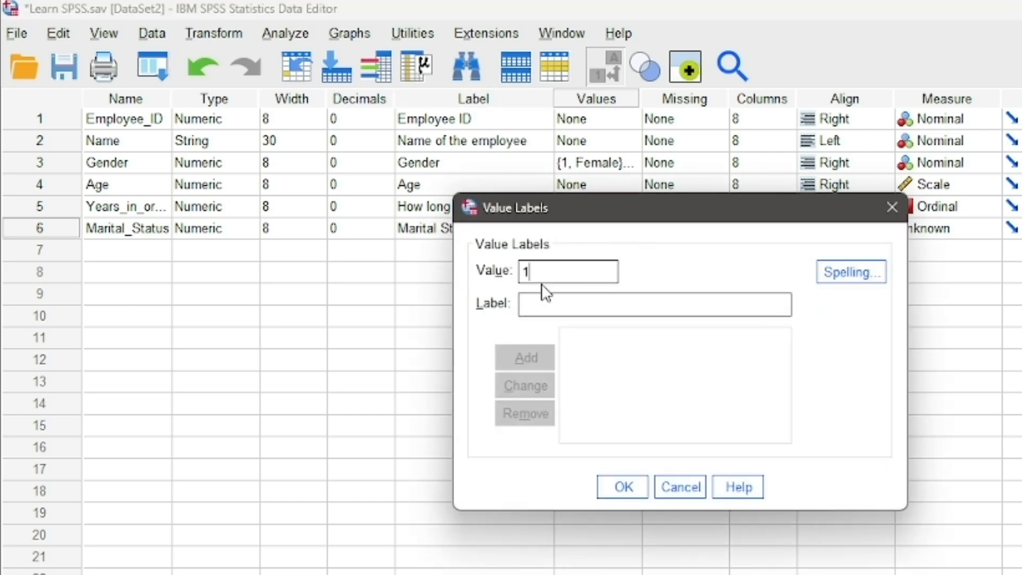
pyautogui.press('Tab')
pyautogui.write('S')
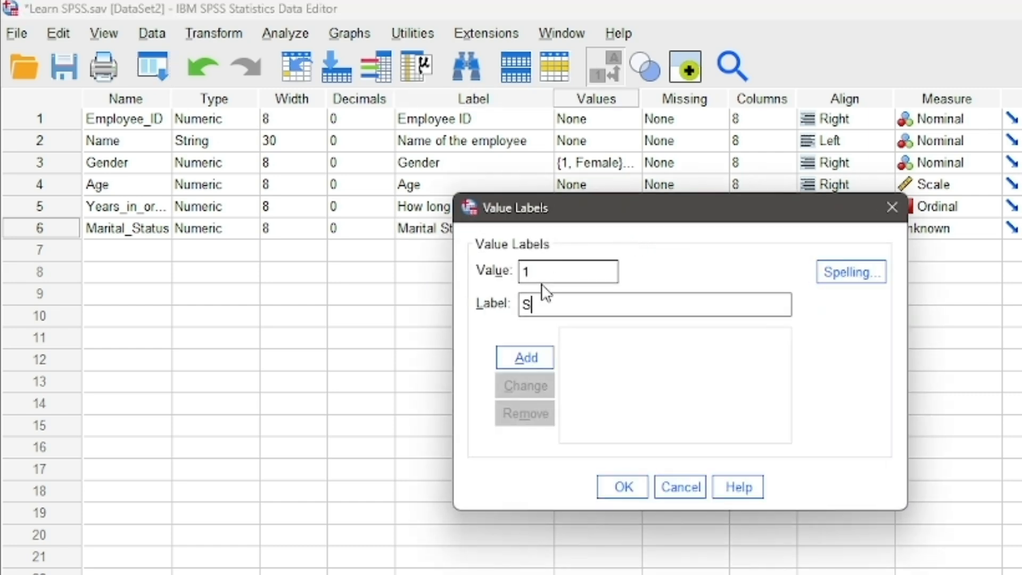
pyautogui.write('ingle')
pyautogui.hotkey('alt', 'a')
pyautogui.write('2')
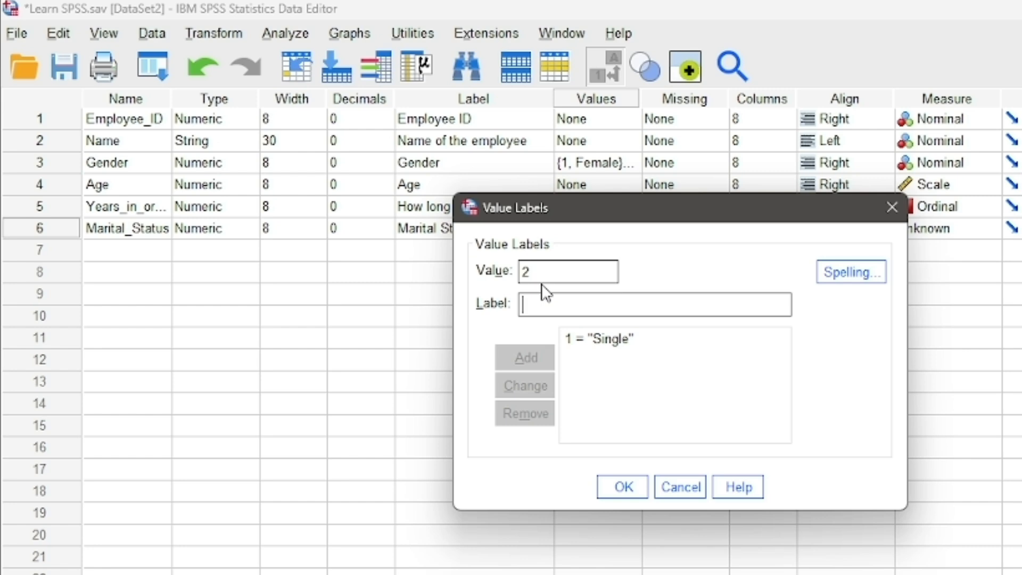
pyautogui.write(' = "Married')
pyautogui.hotkey('alt', 'a')
# Add the value label 3 = "Divorced" to Marital_Status, apply the labels and set the variable's measure to Nominal
pyautogui.write('3')
pyautogui.press('Tab')
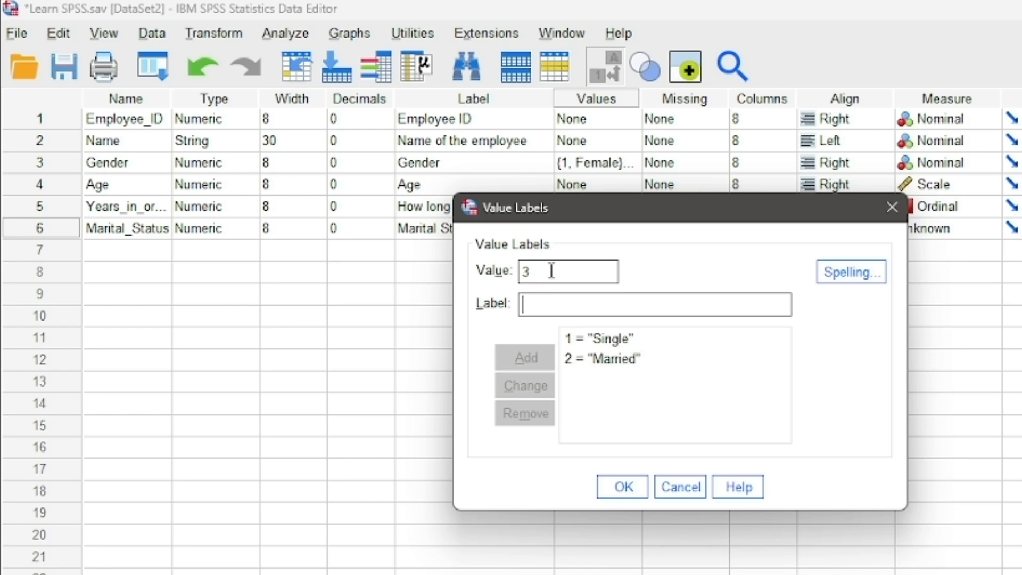
pyautogui.write('Divorced')
pyautogui.hotkey('alt', 'a')
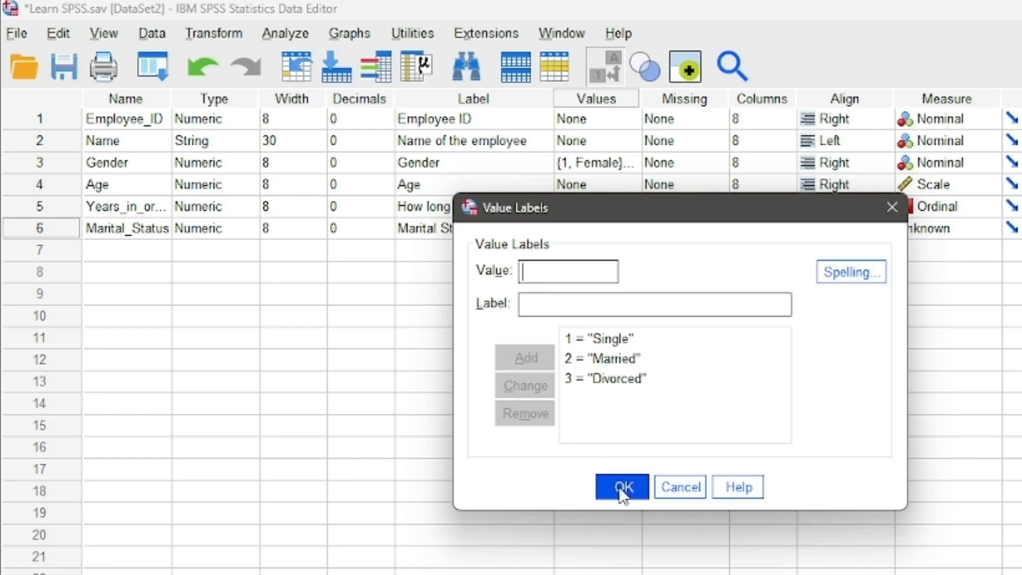
pyautogui.click(619, 487)
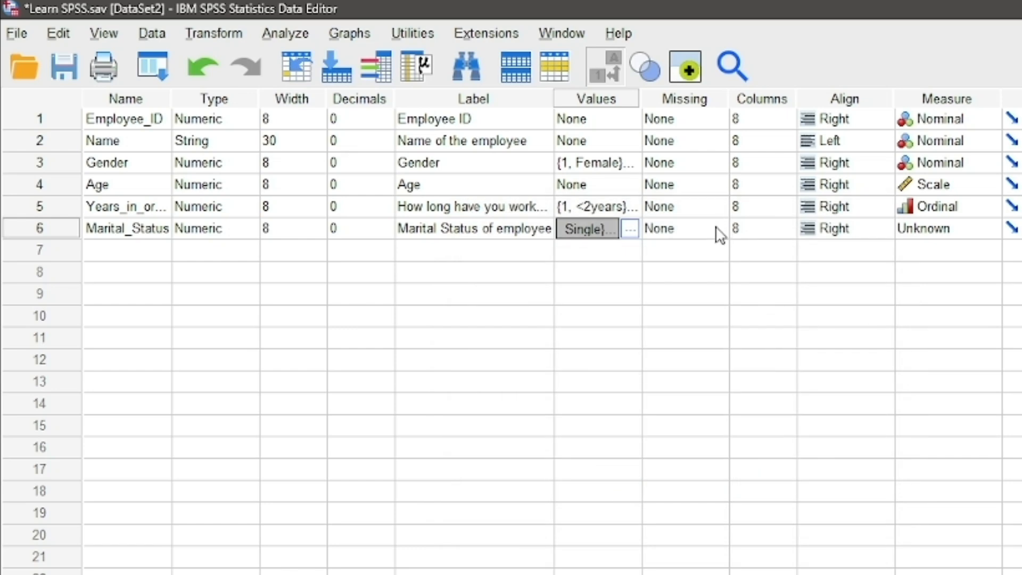
pyautogui.click(984, 237)
pyautogui.click(982, 289)
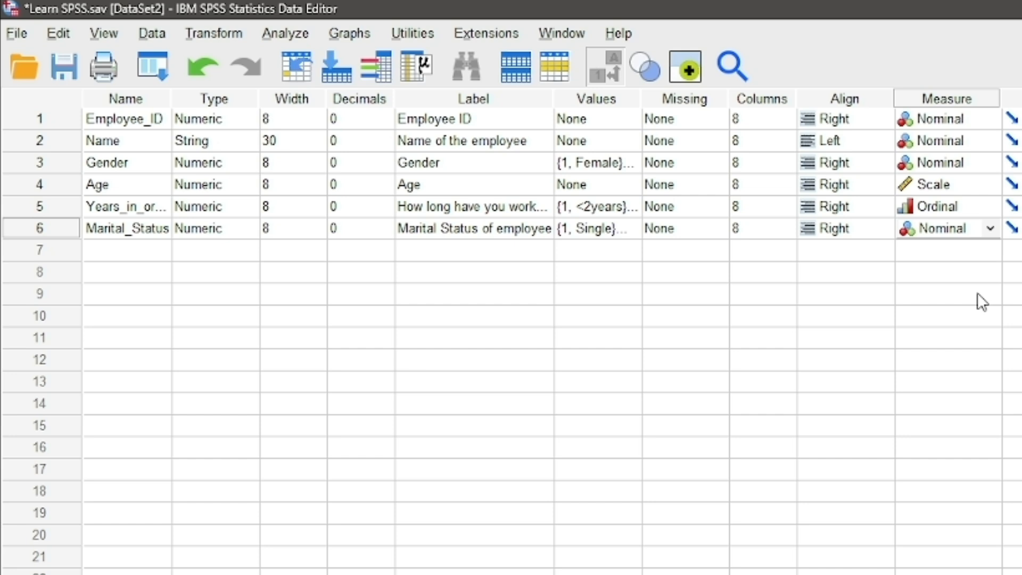
# Add a seventh variable named Education_level with the Numeric type
pyautogui.click(143, 250)
pyautogui.write('Education_level')
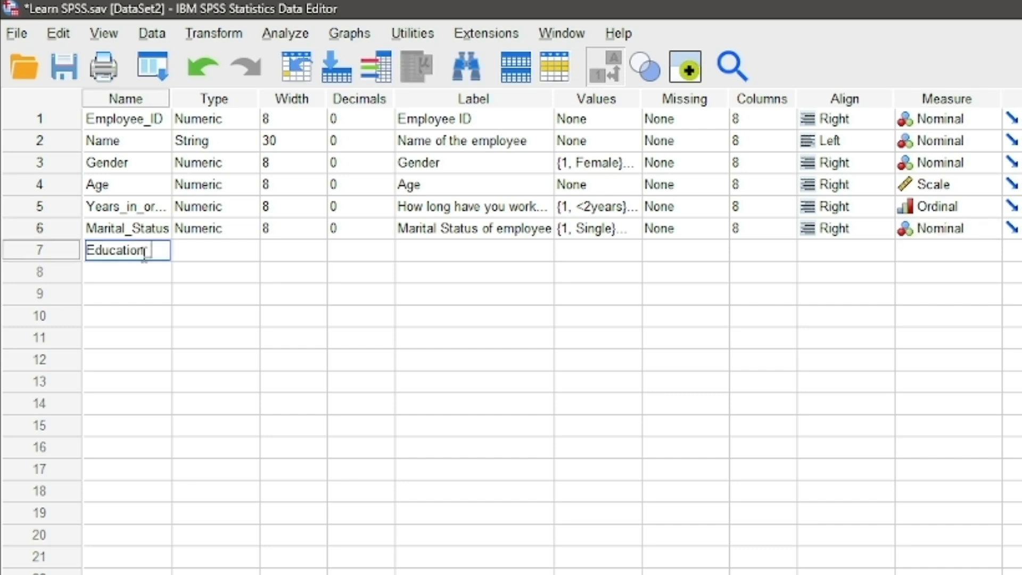
pyautogui.press('Tab')
pyautogui.click(254, 252)
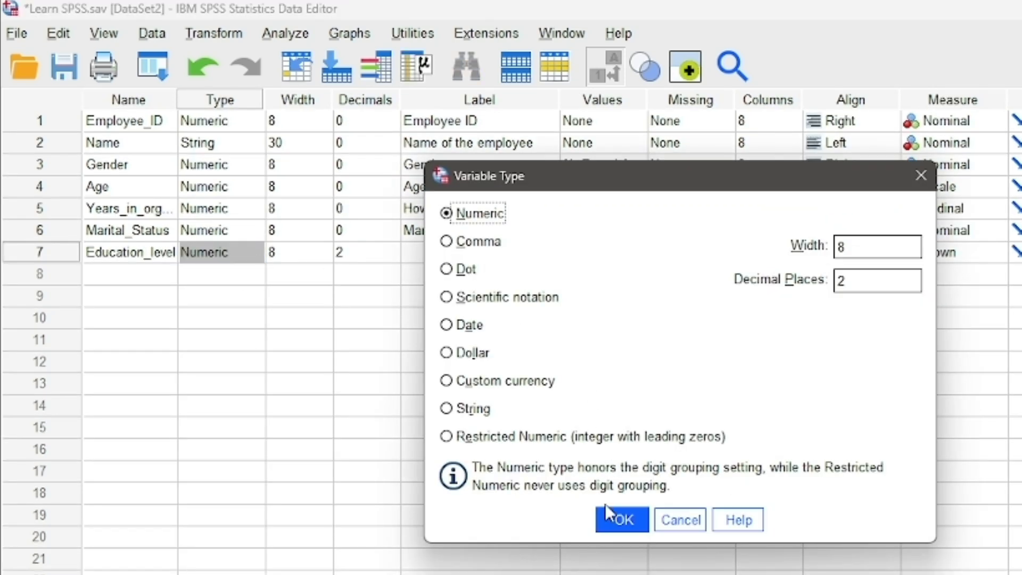
pyautogui.click(623, 520)
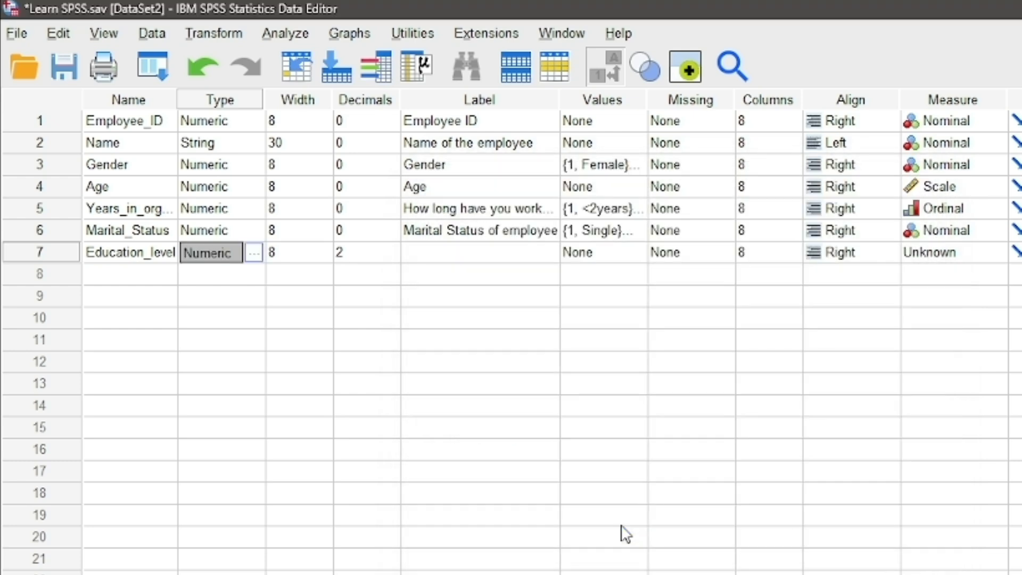
# Set Education_level's decimals to 0 and its label to "Education level of employee"
pyautogui.click(393, 257)
pyautogui.click(393, 258)
pyautogui.click(393, 258)
pyautogui.click(512, 253)
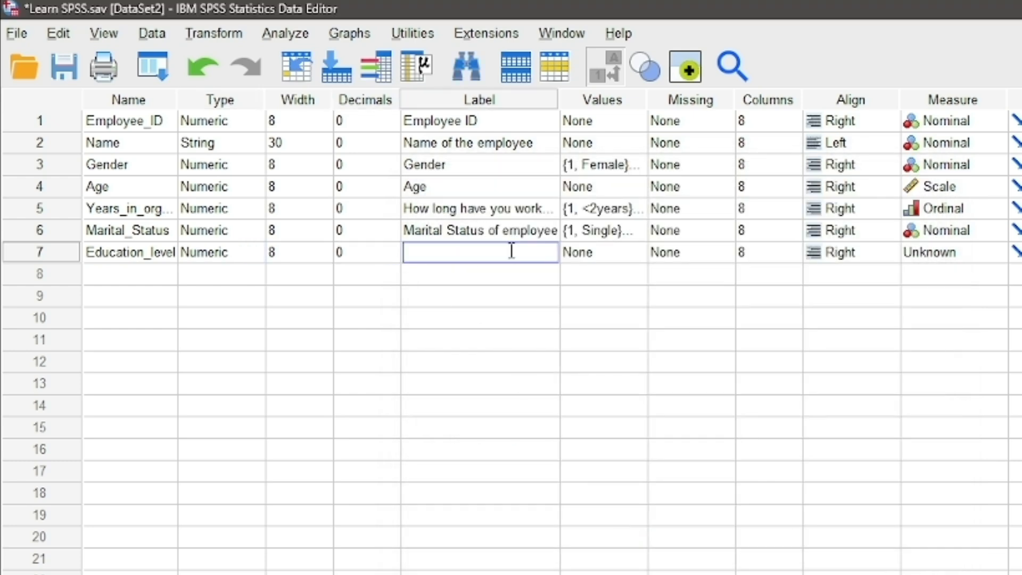
pyautogui.write('Education level of employee')
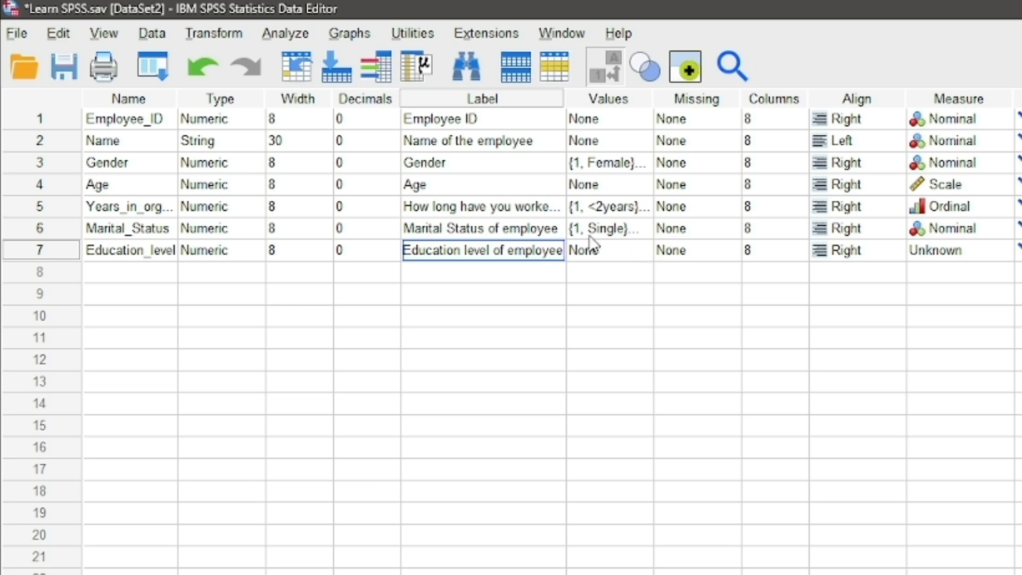
# Add the value labels 1 = "University Degree" and 2 = "Masters" to the Education_level variable
pyautogui.write('U')
pyautogui.write('niversity Degree')
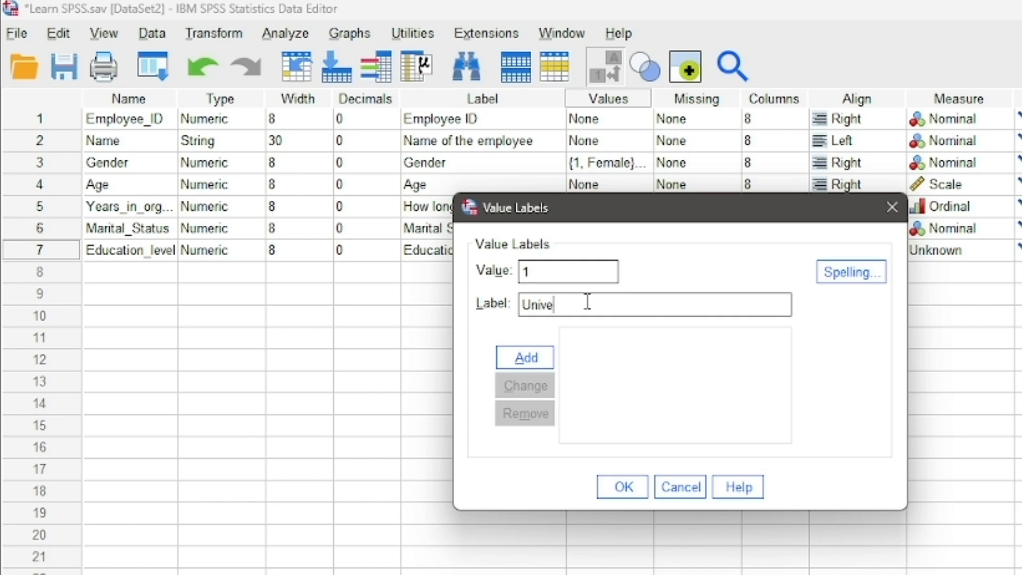
pyautogui.press('Return')
pyautogui.write('2')
pyautogui.press('Tab')
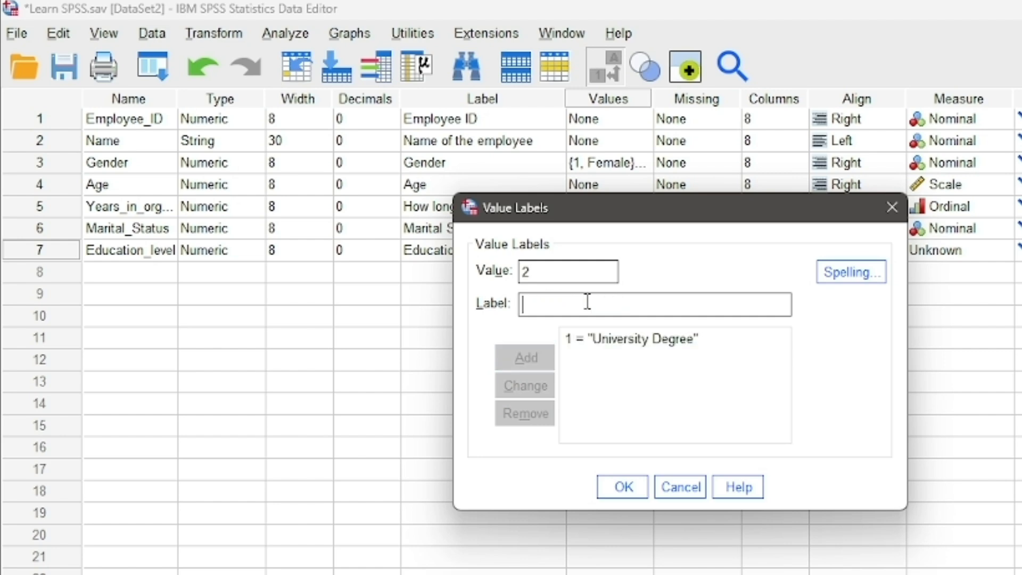
pyautogui.write('Masters')
pyautogui.press('Return')
# Add the value label 3 = "Doctorate" to Education_level, apply the labels and set the variable's measure to Ordinal
pyautogui.write('3')
pyautogui.press('Tab')
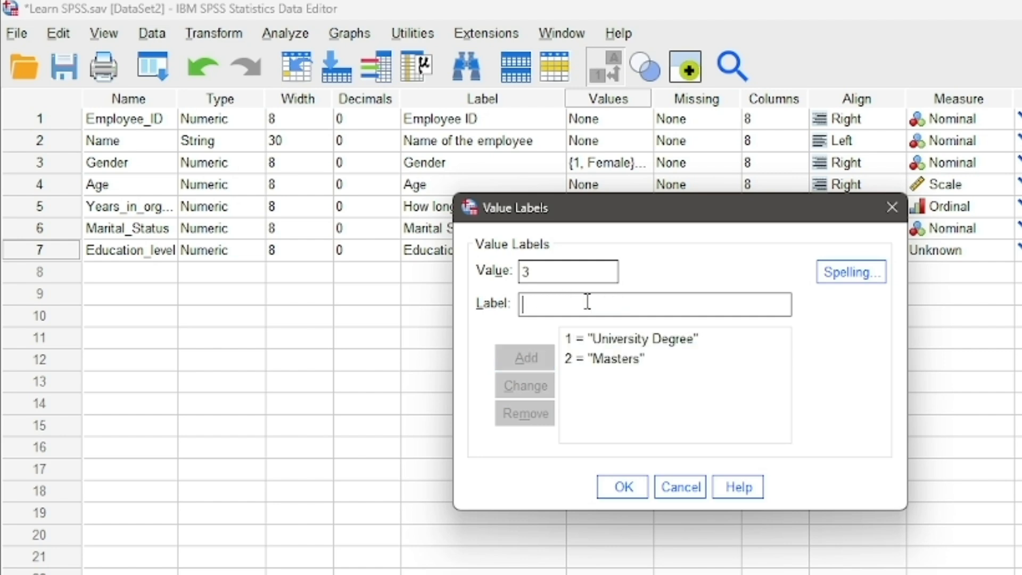
pyautogui.write('Doctorate')
pyautogui.press('Return')
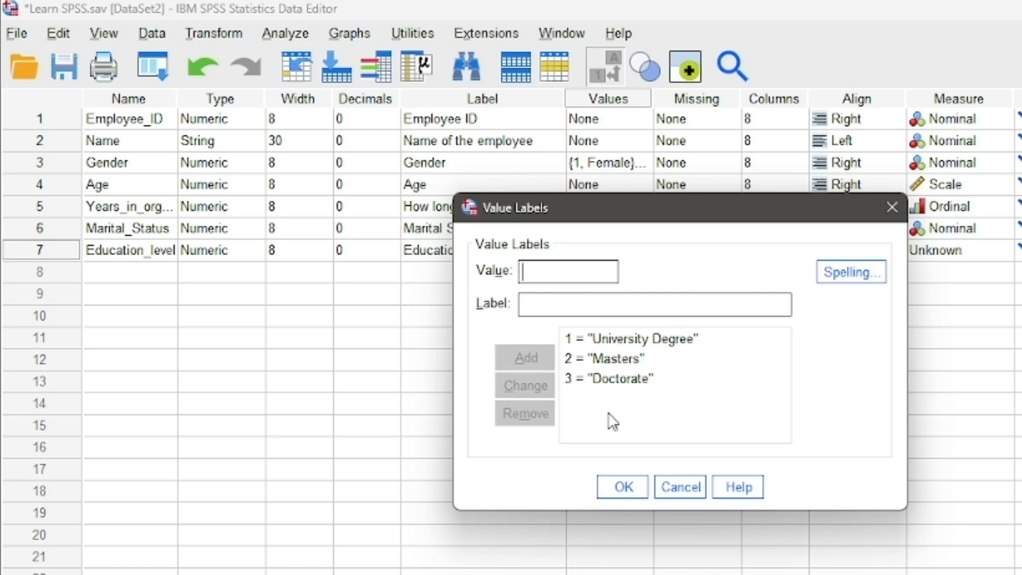
pyautogui.press('Return')
pyautogui.click(1002, 250)
pyautogui.click(1000, 294)
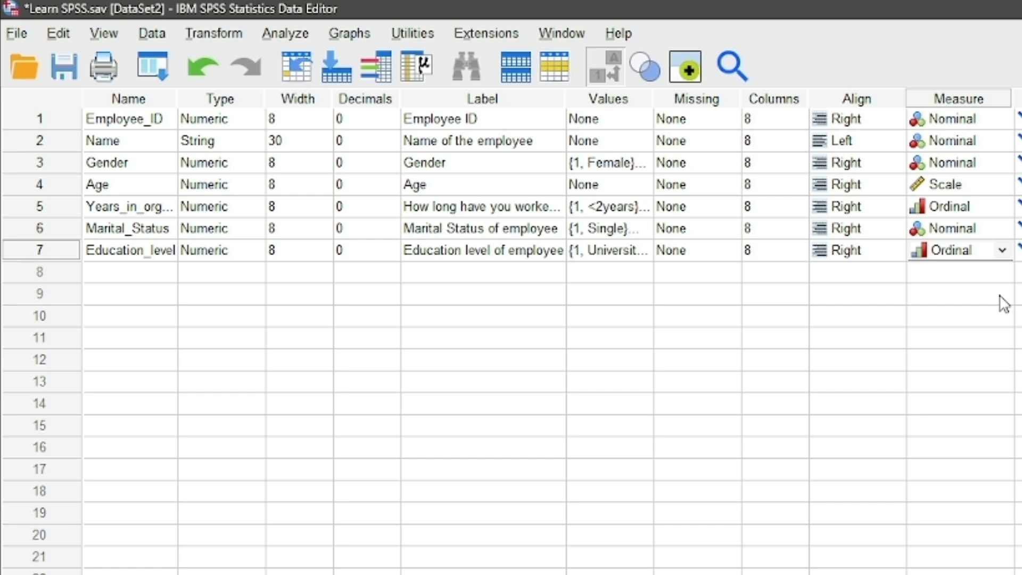
# Add an eighth variable named Income with the Dollar type, the label "Income of employee" and the Scale measure
pyautogui.click(152, 278)
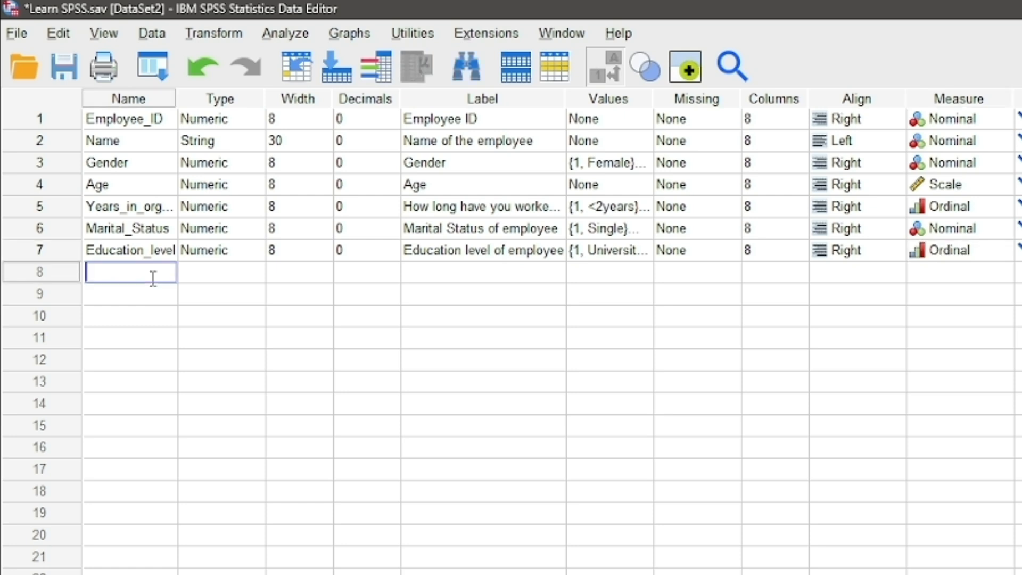
pyautogui.write('Income')
pyautogui.click(259, 272)
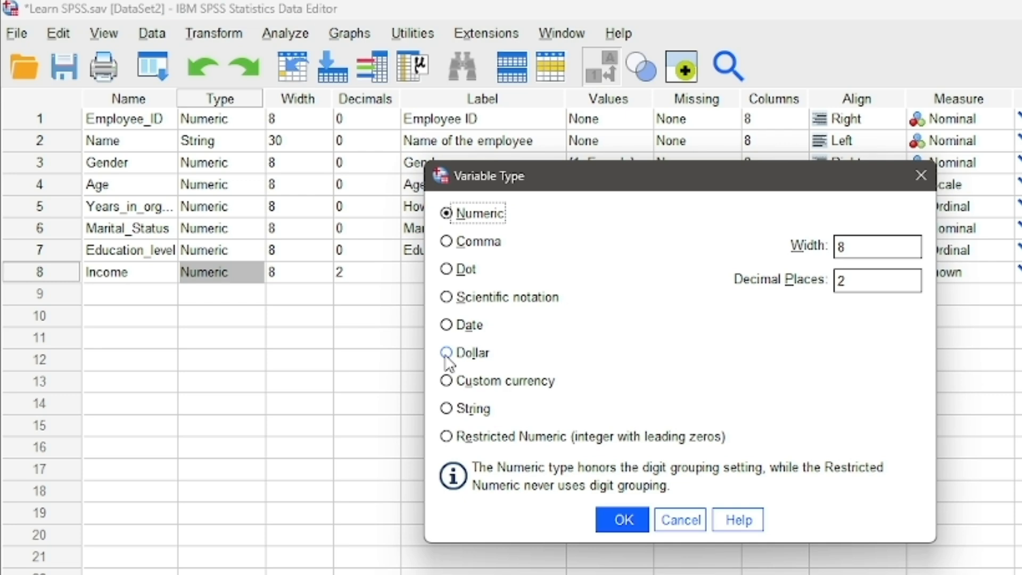
pyautogui.click(448, 355)
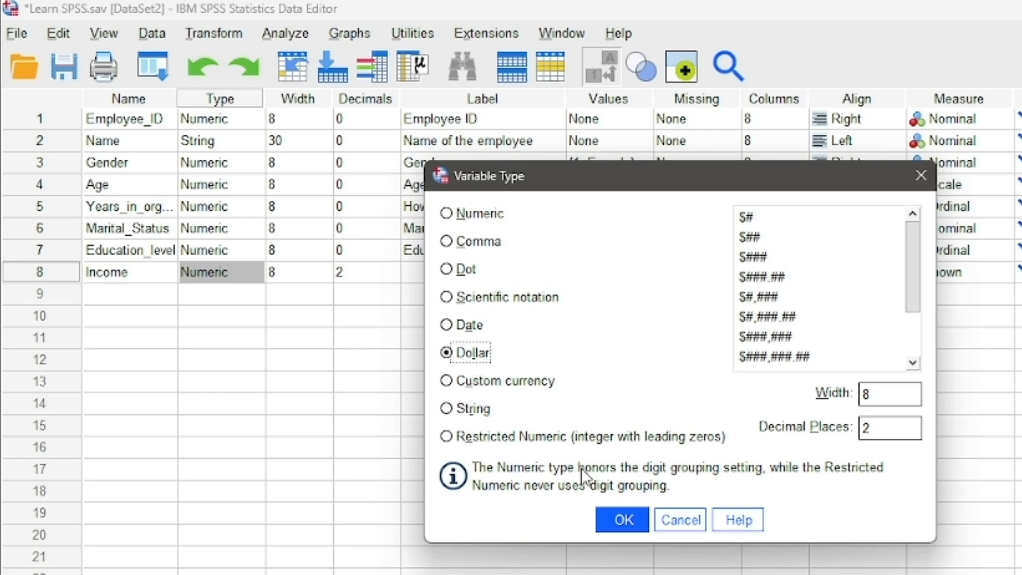
pyautogui.click(622, 521)
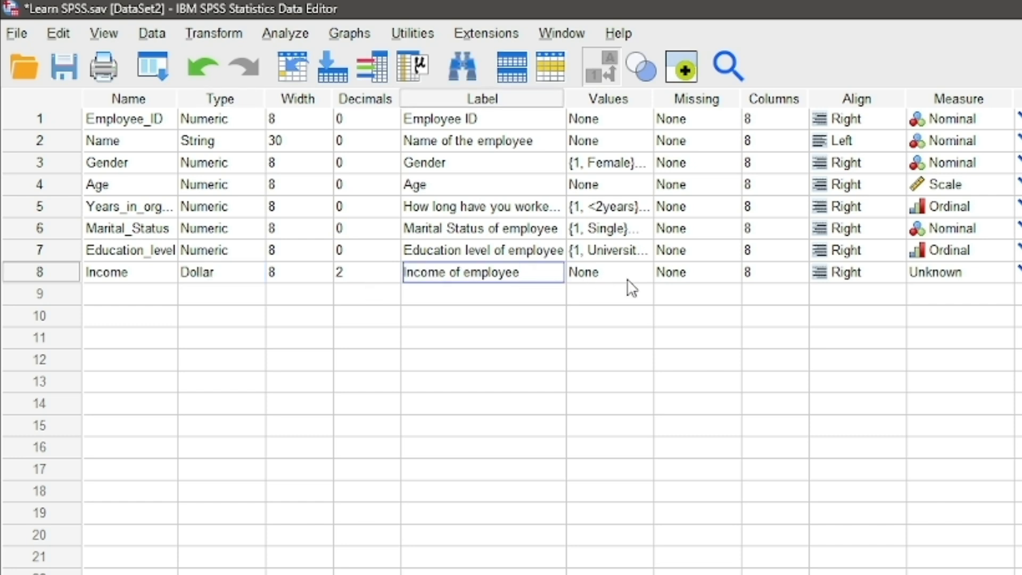
pyautogui.click(1006, 278)
pyautogui.click(993, 294)
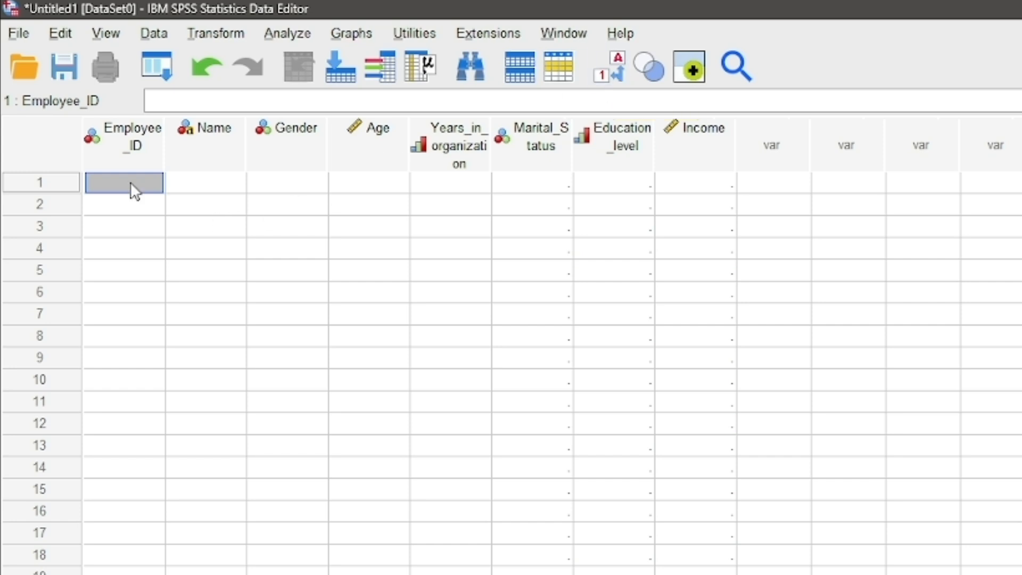
# Enter 1 as the Employee_ID of the first case and fill in the start of the employee's name
pyautogui.write('1')
pyautogui.click(228, 182)
pyautogui.write('Zion Pra')
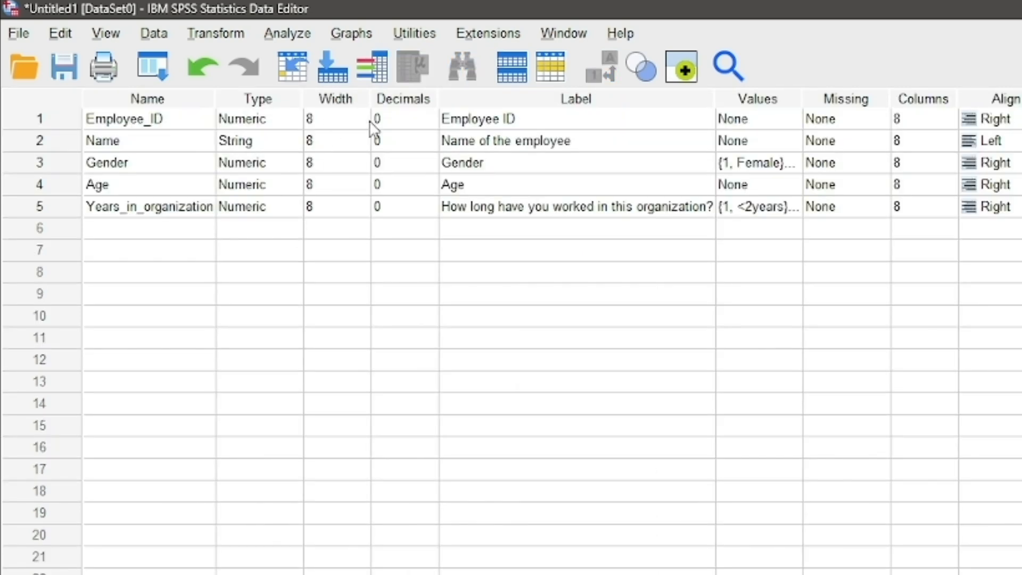
# Set the width of the Name variable to 30 in the variable definitions
pyautogui.click(360, 140)
pyautogui.click(363, 146)
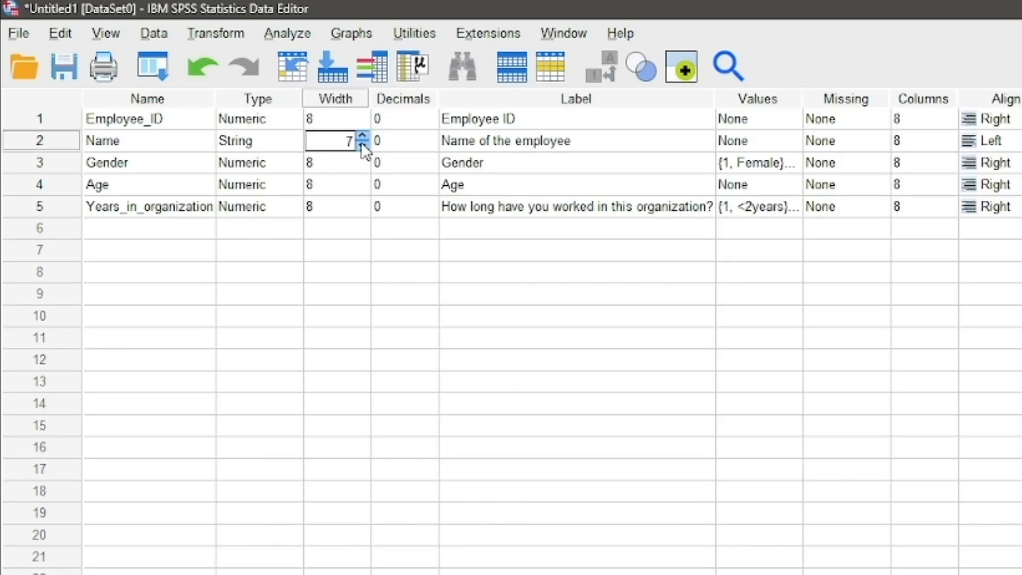
pyautogui.moveTo(355, 144); pyautogui.dragTo(349, 143)
pyautogui.write('330')
# Return to the data rows and complete the employee's full name in the first case
pyautogui.click(229, 574)
pyautogui.write('ise')
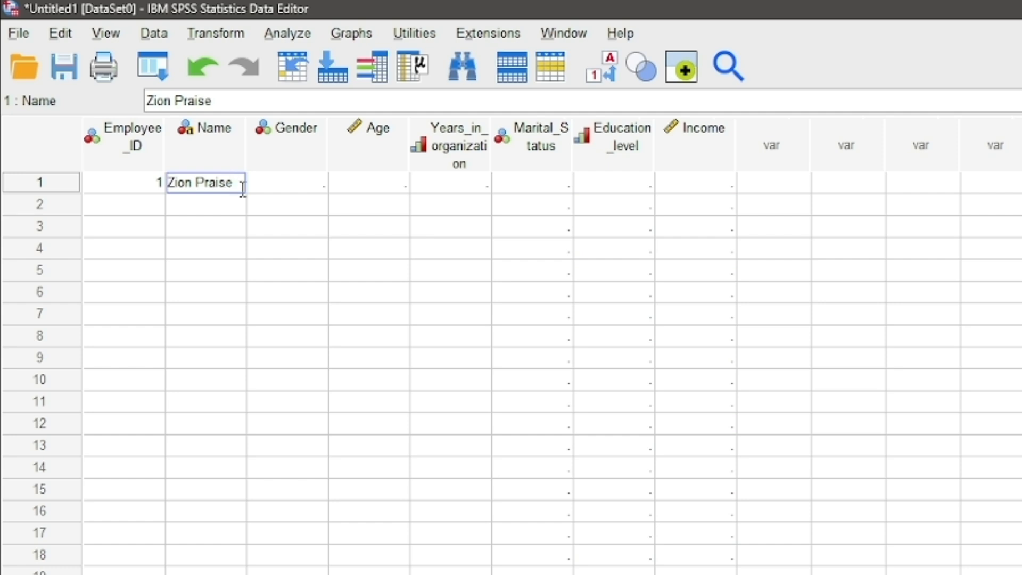
pyautogui.press('Tab')
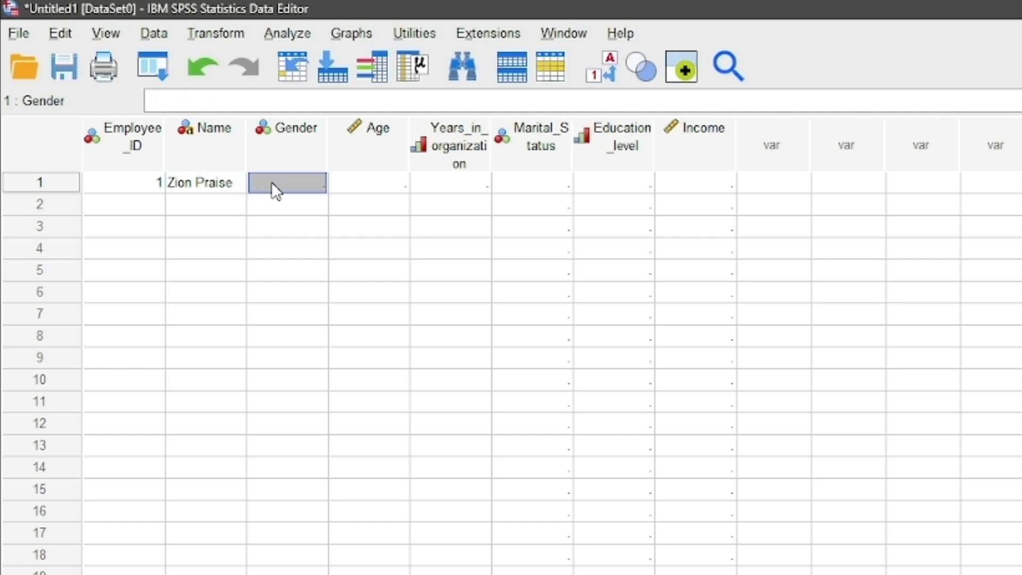
# Enter Gender 1, Age 25 and Years_in_organization 2 for the first case, with value labels displayed instead of codes
pyautogui.write('1')
pyautogui.click(606, 70)
pyautogui.click(405, 182)
pyautogui.write('25')
pyautogui.press('Tab')
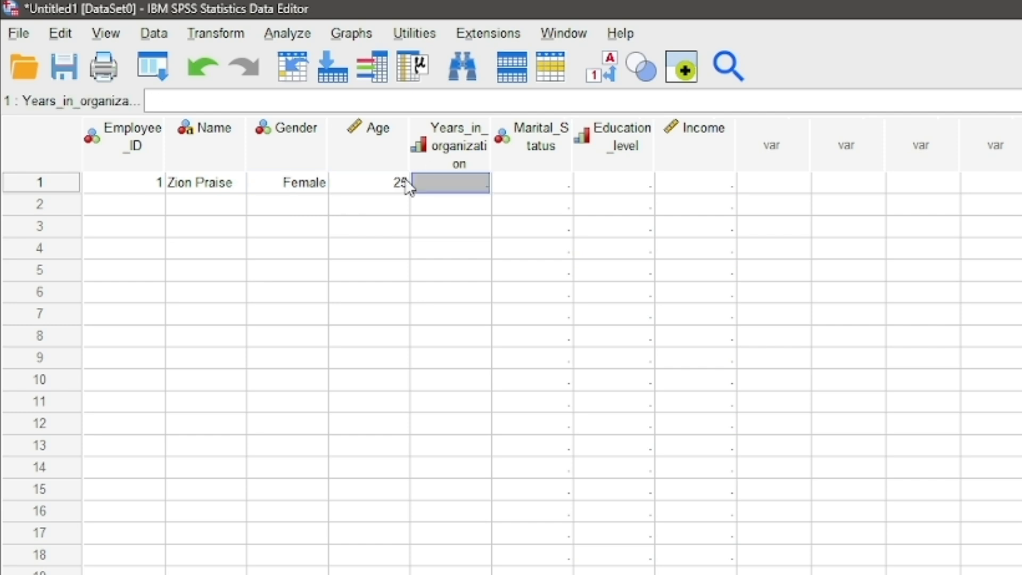
pyautogui.write('2')
pyautogui.press('Return')
# Start the second case with Employee_ID 2 and the employee's full name
pyautogui.click(158, 205)
pyautogui.write('2')
pyautogui.press('Tab')
pyautogui.write('Triey Yert')
pyautogui.press('Tab')
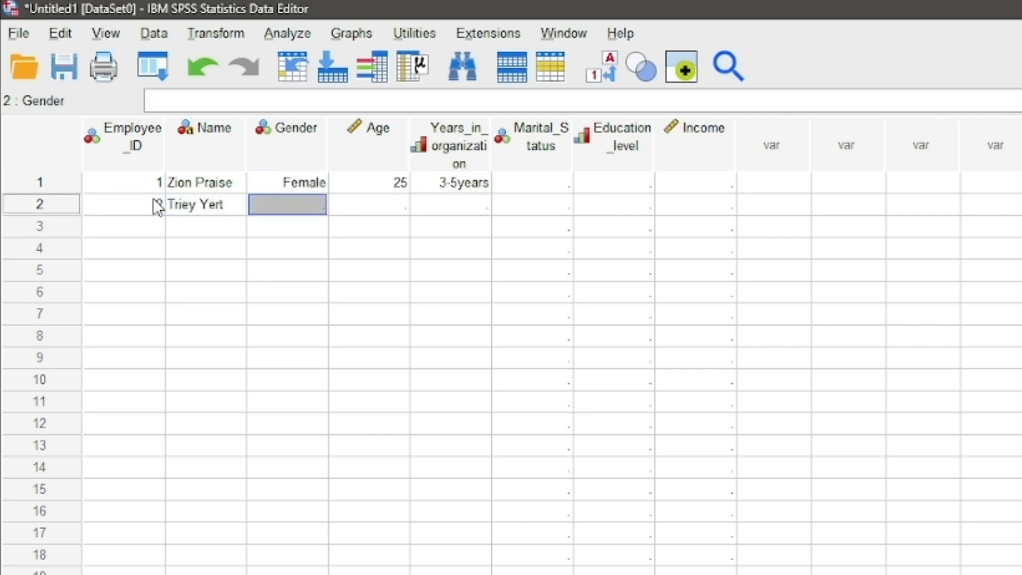
# Complete the second case with Gender Male, Age 34 and Years_in_organization 3-5years
pyautogui.write('1')
pyautogui.press('Return')
pyautogui.click(369, 203)
pyautogui.write('34')
pyautogui.press('Tab')
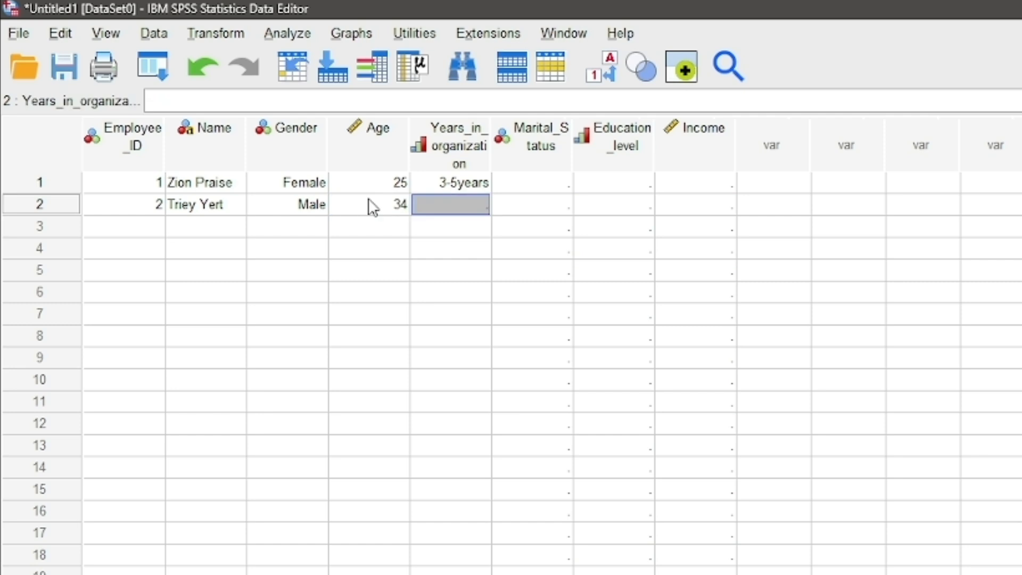
pyautogui.write('2')
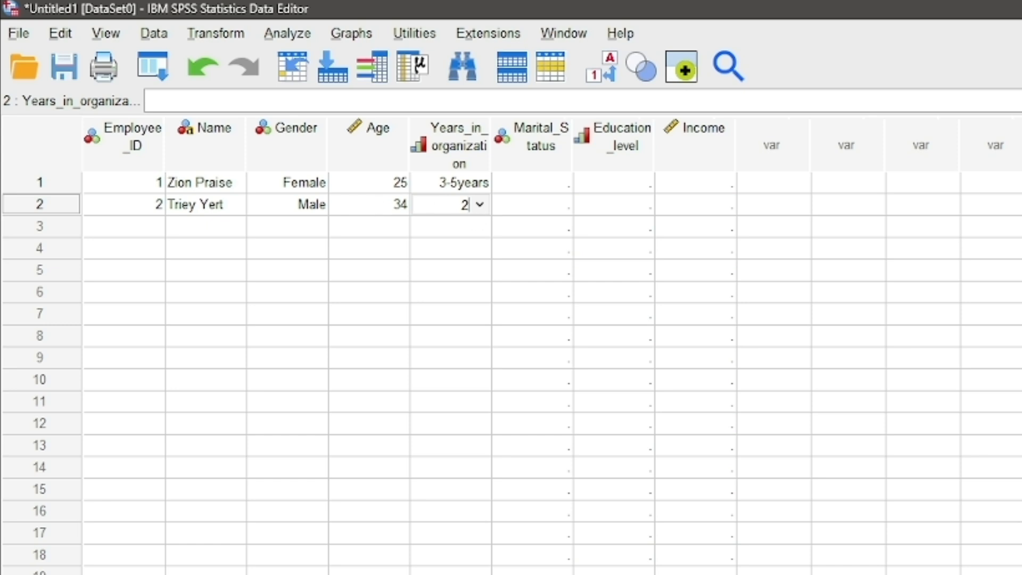
pyautogui.click(479, 206)
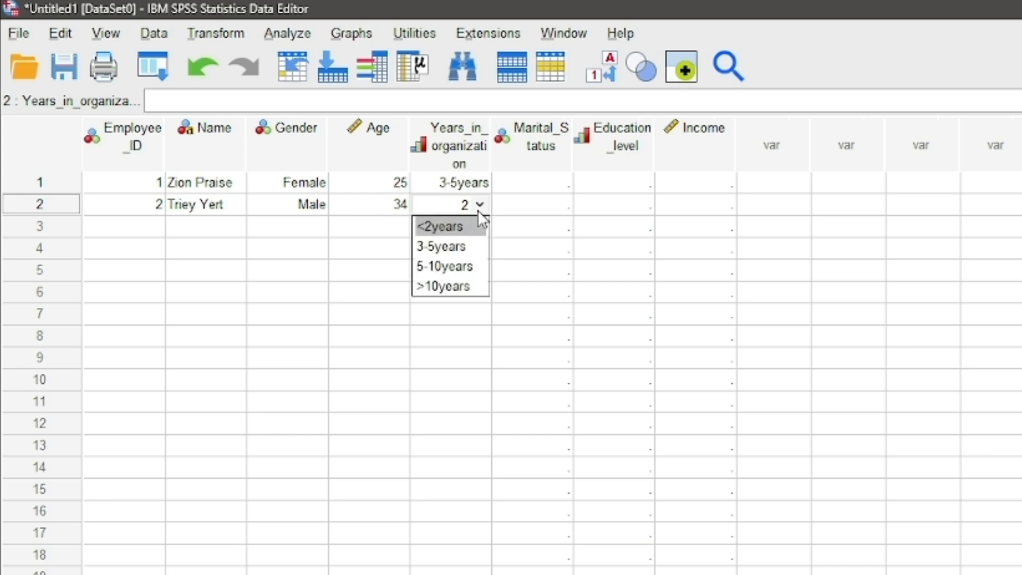
pyautogui.click(462, 247)
# Enter the third case with Employee_ID 3, the employee's full name, Gender Female, Age 21 and Years_in_organization <2years
pyautogui.click(159, 232)
pyautogui.write('3')
pyautogui.press('Tab')
pyautogui.write('Mary Soule')
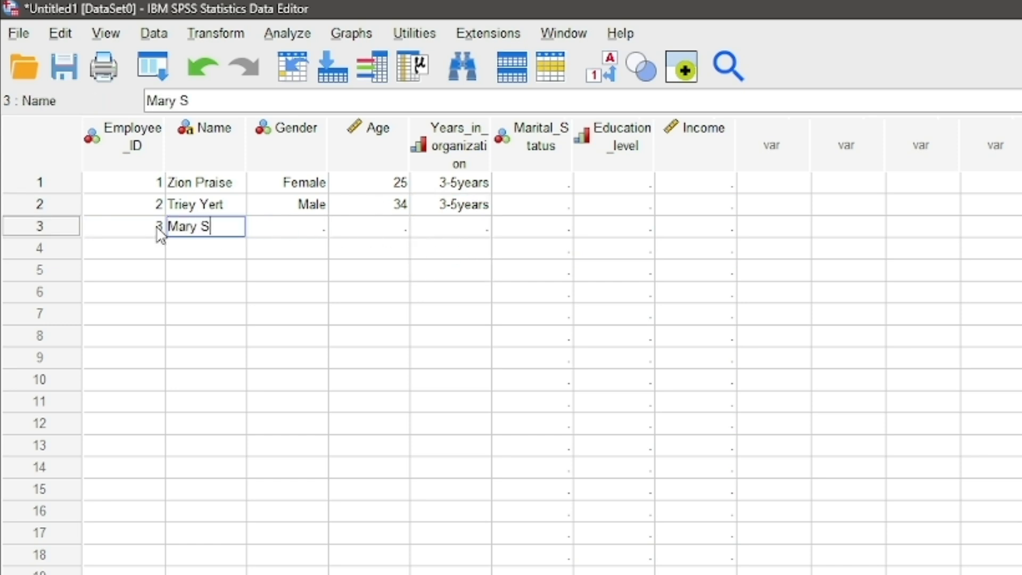
pyautogui.press('Tab')
pyautogui.write('2')
pyautogui.press('Tab')
pyautogui.write('21')
pyautogui.press('Tab')
pyautogui.press('1')
# Enter the fourth case with Employee_ID 4, the employee's full name, Gender Male, Age 30 and Years_in_organization 3-5years
pyautogui.click(149, 246)
pyautogui.write('4')
pyautogui.press('Tab')
pyautogui.write('Trid Suad')
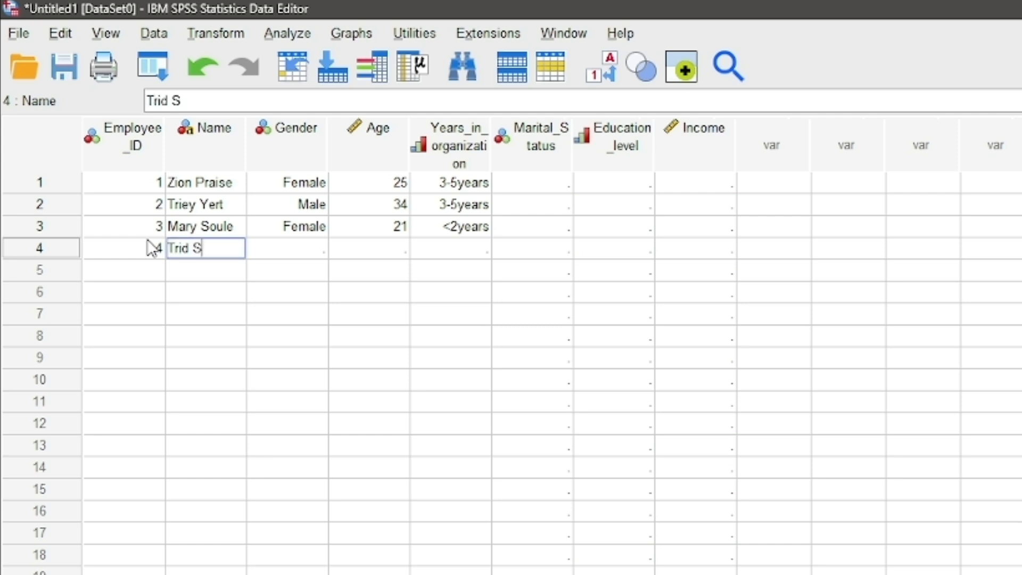
pyautogui.press('Tab')
pyautogui.press('1')
pyautogui.press('Tab')
pyautogui.write('30')
pyautogui.press('Tab')
pyautogui.press('2')
# Enter the fifth case with Employee_ID 5, the employee's full name, Gender Male, Age 29 and Years_in_organization code 4
pyautogui.click(135, 265)
pyautogui.write('5')
pyautogui.press('Tab')
pyautogui.write('Micheal Roat')
pyautogui.press('Tab')
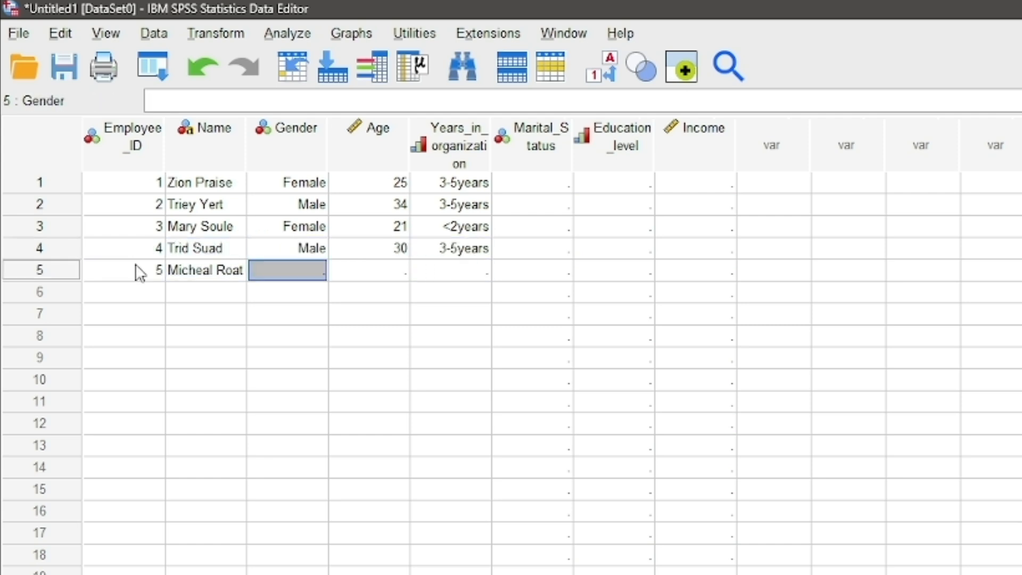
pyautogui.press('1')
pyautogui.press('Tab')
pyautogui.press('2')
pyautogui.press('9')
pyautogui.press('Tab')
pyautogui.press('4')
pyautogui.press('Return')
# Start the sixth case with Employee_ID 6 and change the fifth case's Years_in_organization to 3-5years
pyautogui.click(144, 287)
pyautogui.press('6')
pyautogui.press('Tab')
pyautogui.click(402, 275)
pyautogui.click(452, 273)
pyautogui.write('2')
# Complete the sixth case with the employee's full name, Gender Female, Age 35 and Years_in_organization 5-10years
pyautogui.click(179, 292)
pyautogui.write('Racheal Isreal')
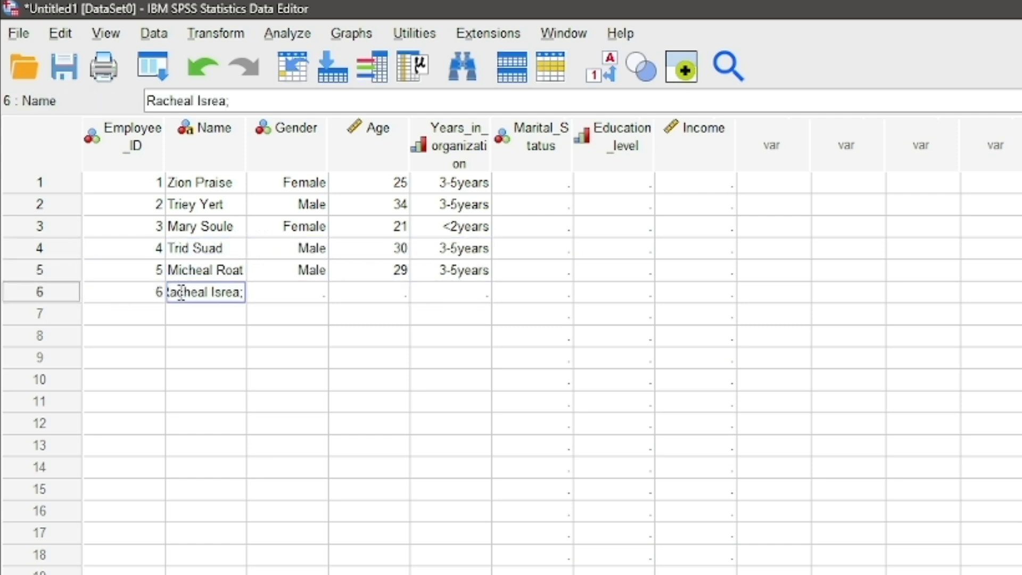
pyautogui.press('Tab')
pyautogui.press('2')
pyautogui.press('Tab')
pyautogui.press('3')
pyautogui.press('5')
pyautogui.press('Tab')
pyautogui.press('3')
# Enter the seventh case with Employee_ID 7, the employee's full name, Gender Male, Age 41 and Years_in_organization >10years
pyautogui.click(152, 317)
pyautogui.write('7')
pyautogui.press('Tab')
pyautogui.write('Abey Tromp')
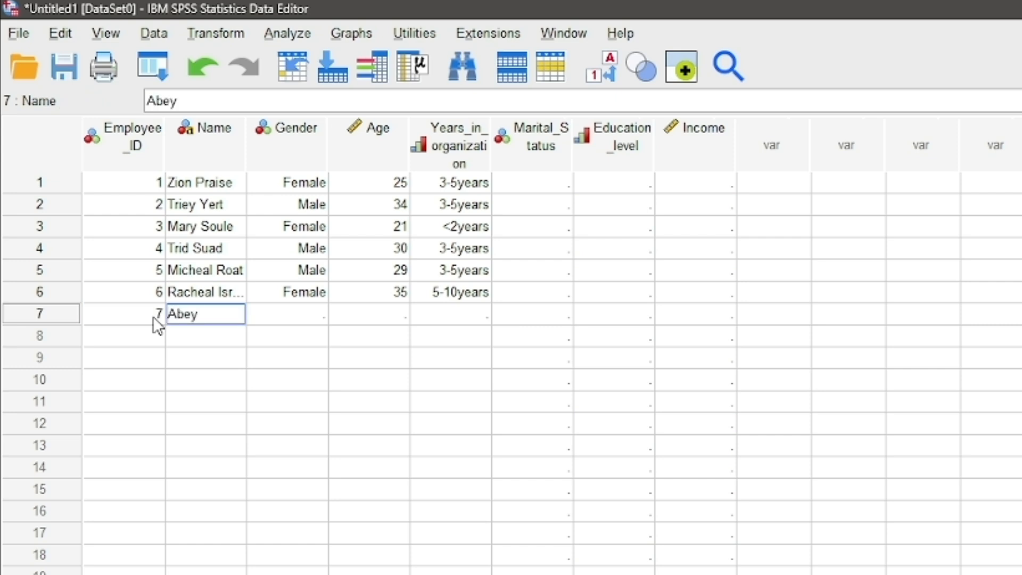
pyautogui.press('Tab')
pyautogui.press('1')
pyautogui.press('Tab')
pyautogui.write('41')
pyautogui.press('Tab')
pyautogui.press('4')
pyautogui.click(335, 317)
# Enter the eighth case with Employee_ID 8, the employee's name, Gender Male, Age 34 and Years_in_organization 5-10years
pyautogui.click(144, 336)
pyautogui.write('8')
pyautogui.press('Tab')
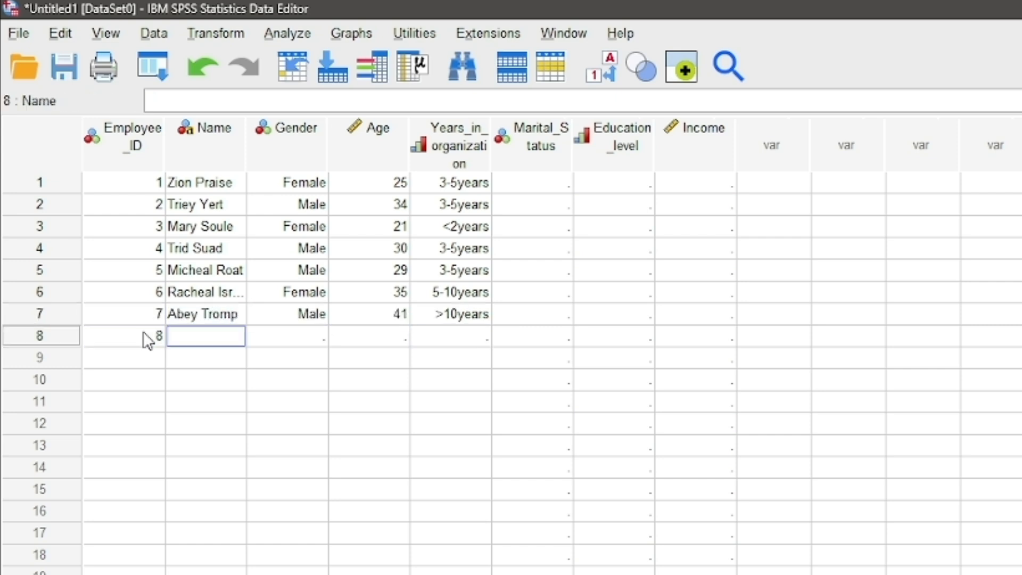
pyautogui.write('Greatman')
pyautogui.press('Tab')
pyautogui.press('1')
pyautogui.press('Tab')
pyautogui.write('34')
pyautogui.press('Tab')
pyautogui.press('3')
# Enter the ninth case with Employee_ID 9, the employee's full name, Gender Male, Age 37 and Years_in_organization 5-10years
pyautogui.click(142, 348)
pyautogui.write('9')
pyautogui.press('Tab')
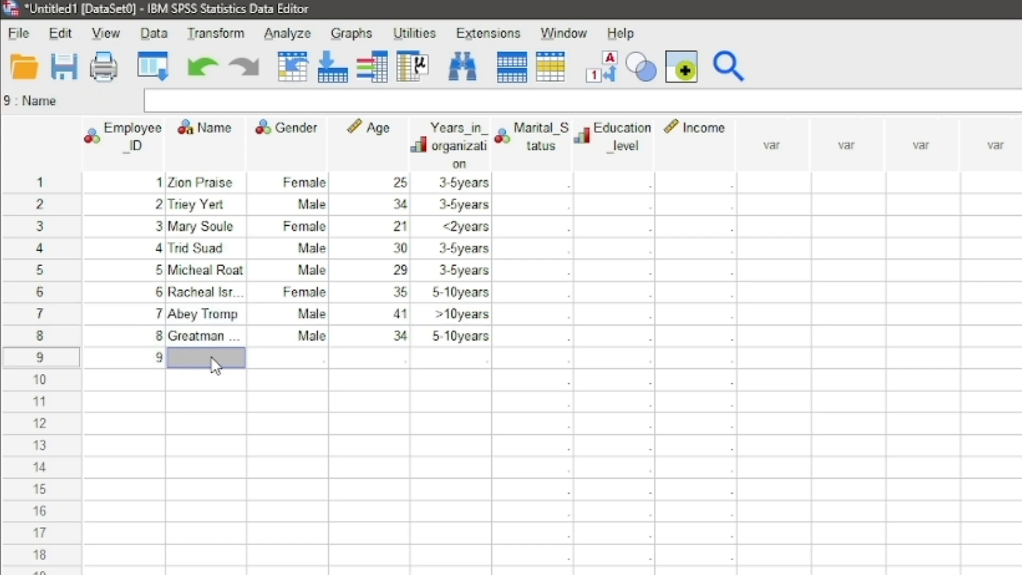
pyautogui.write('Tremb Acer')
pyautogui.press('Tab')
pyautogui.press('1')
pyautogui.press('Tab')
pyautogui.write('37')
pyautogui.press('Tab')
pyautogui.write('3')
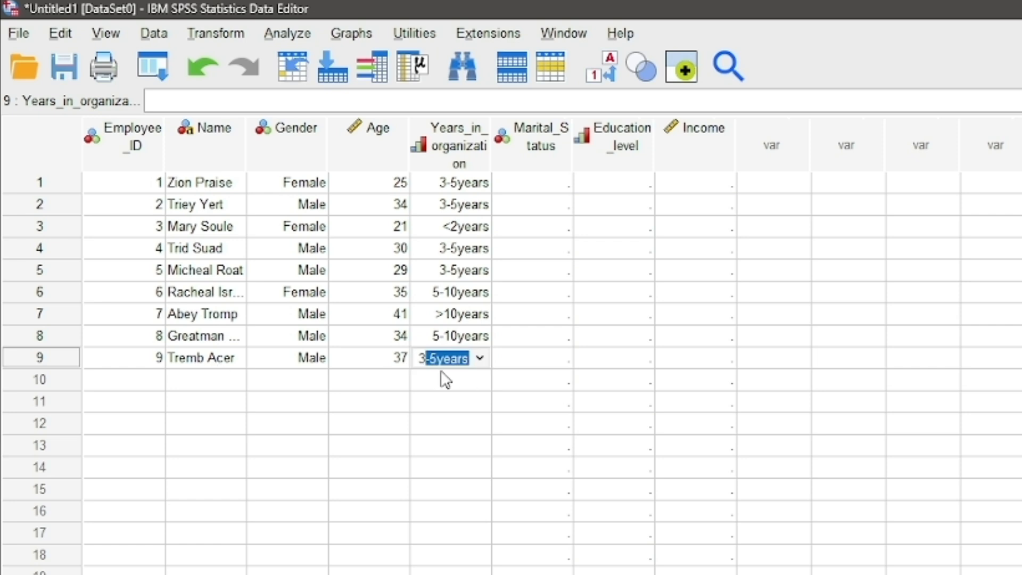
pyautogui.click(445, 380)
# Enter the tenth case with Employee_ID 10, the employee's full name, Gender Female, Age 25 and Years_in_organization <2years
pyautogui.click(143, 380)
pyautogui.write('10')
pyautogui.press('Tab')
pyautogui.write('Martha Peter')
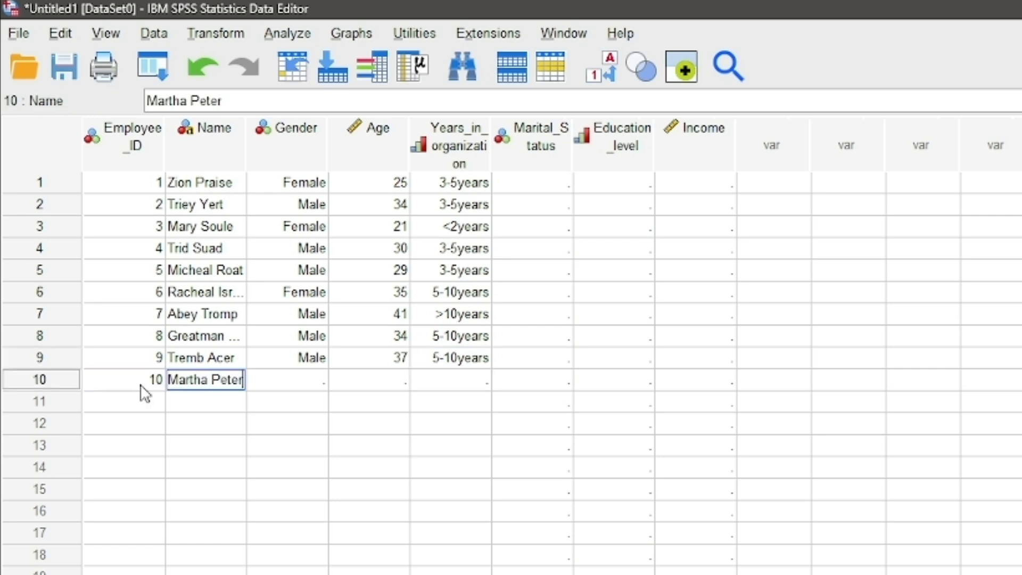
pyautogui.press('Tab')
pyautogui.press('2')
pyautogui.press('Tab')
pyautogui.press('2')
pyautogui.press('5')
pyautogui.press('Tab')
pyautogui.press('1')
# Enter the eleventh case with Employee_ID 11, the employee's full name, Gender Female, Age 29 and Years_in_organization 3-5years
pyautogui.click(144, 401)
pyautogui.write('11')
pyautogui.press('Tab')
pyautogui.write('Tasha Banke')
pyautogui.press('Tab')
pyautogui.press('2')
pyautogui.press('Tab')
pyautogui.press('2')
pyautogui.press('9')
pyautogui.press('Tab')
pyautogui.press('3')
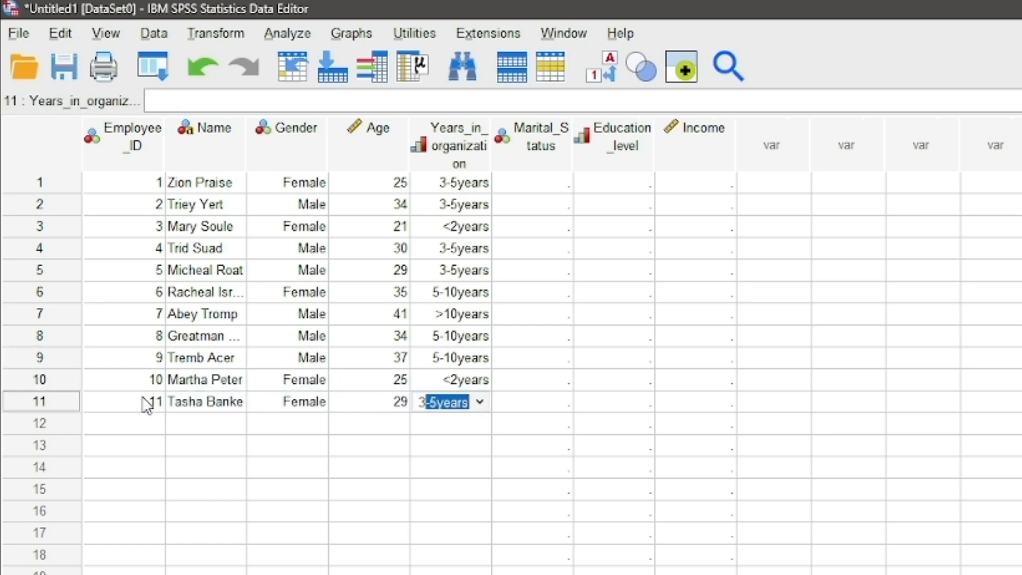
# Enter the twelfth case with Employee_ID 12, the employee's full name, Gender Male, Age 39 and Years_in_organization >10years
pyautogui.click(143, 418)
pyautogui.write('12')
pyautogui.press('Tab')
pyautogui.write('Williams T')
pyautogui.press('Tab')
pyautogui.press('1')
pyautogui.press('Tab')
pyautogui.press('3')
pyautogui.press('9')
pyautogui.press('Tab')
pyautogui.press('4')
# Enter the thirteenth case with Employee_ID 13, the employee's full name, Gender Male, Age 36 and Years_in_organization >10years
pyautogui.click(156, 446)
pyautogui.write('13')
pyautogui.press('Tab')
pyautogui.write('Quart Ben')
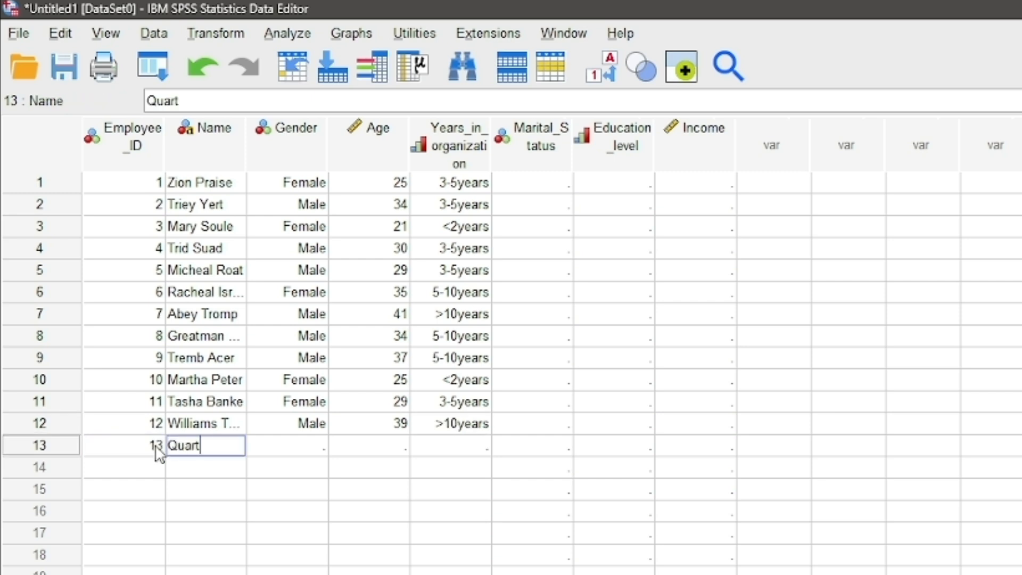
pyautogui.press('Tab')
pyautogui.press('1')
pyautogui.press('Tab')
pyautogui.press('3')
pyautogui.press('6')
pyautogui.press('Tab')
pyautogui.press('4')
# Enter the fourteenth case with Employee_ID 14, the employee's full name, Gender Female, Age 35 and Years_in_organization >10years
pyautogui.click(154, 467)
pyautogui.press('1')
pyautogui.press('4')
pyautogui.press('Tab')
pyautogui.write('Sarah White')
pyautogui.press('Tab')
pyautogui.press('2')
pyautogui.press('Tab')
pyautogui.press('3')
pyautogui.press('5')
pyautogui.press('Tab')
pyautogui.press('4')
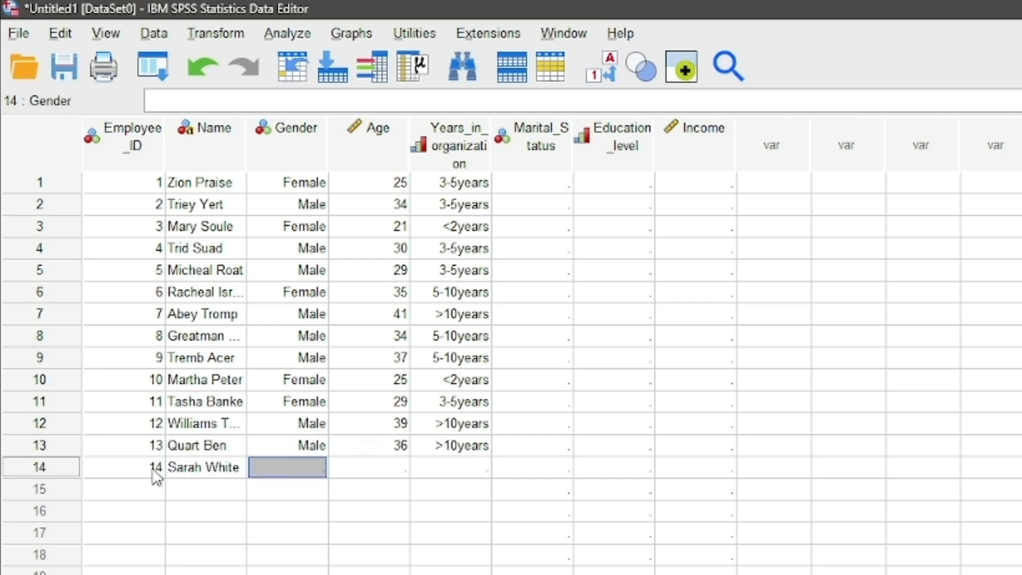
# Enter the fifteenth case with Employee_ID 15, the employee's full name, Gender Female, Age 26 and Years_in_organization <2years
pyautogui.click(154, 489)
pyautogui.press('1')
pyautogui.press('5')
pyautogui.press('Tab')
pyautogui.write('Michelle Ray')
pyautogui.press('Tab')
pyautogui.press('2')
pyautogui.press('Tab')
pyautogui.press('2')
pyautogui.press('6')
pyautogui.press('Tab')
pyautogui.press('1')
# Enter the sixteenth case with Employee_ID 16, the employee's full name, Gender Male, Age 28 and Years_in_organization 3-5years
pyautogui.click(154, 513)
pyautogui.press('1')
pyautogui.press('6')
pyautogui.press('Tab')
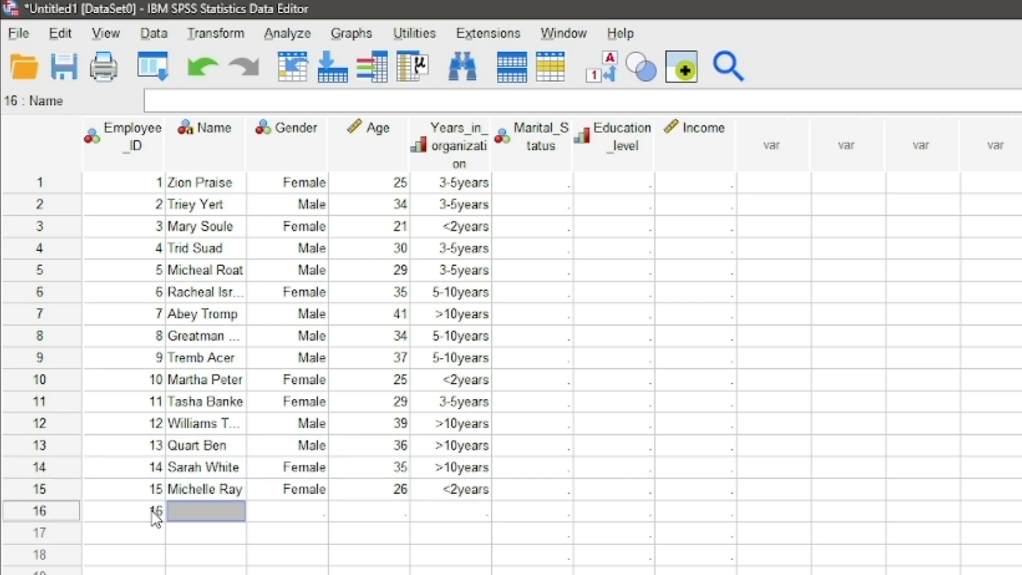
pyautogui.write('Raymond Paul')
pyautogui.press('Tab')
pyautogui.press('1')
pyautogui.press('Tab')
pyautogui.press('2')
pyautogui.press('8')
pyautogui.press('Tab')
pyautogui.press('3')
# Enter the seventeenth case with Employee_ID 17, the employee's full name, Gender Male, Age 27 and Years_in_organization <2years
pyautogui.click(155, 532)
pyautogui.press('1')
pyautogui.press('7')
pyautogui.press('Tab')
pyautogui.write('Josiah Innt')
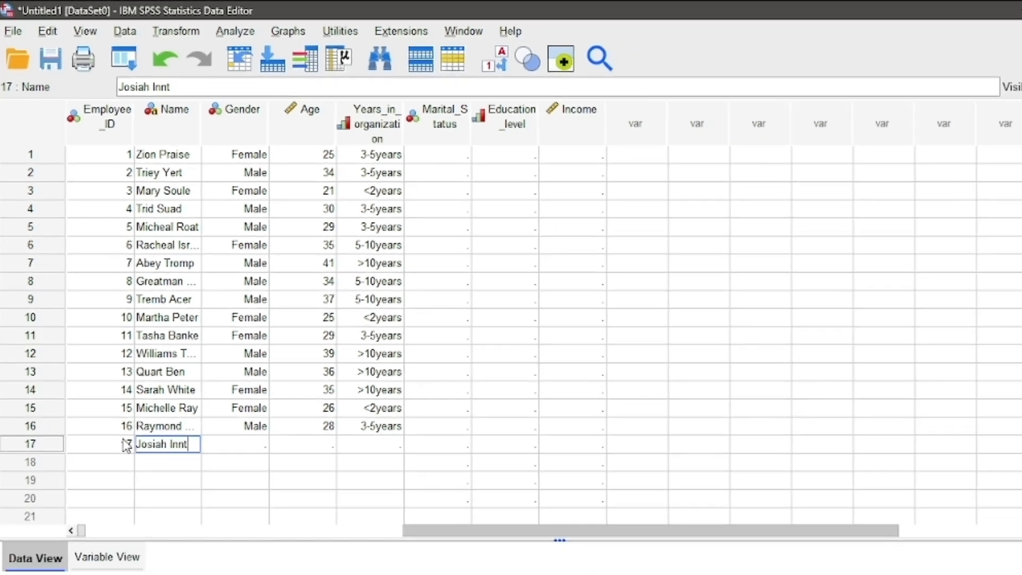
pyautogui.press('Tab')
pyautogui.press('1')
pyautogui.press('Tab')
pyautogui.press('2')
pyautogui.press('7')
pyautogui.press('Tab')
pyautogui.press('1')
# Enter the eighteenth case with Employee_ID 18, the employee's full name, Gender Female, Age 29 and Years_in_organization <2years
pyautogui.click(154, 554)
pyautogui.press('1')
pyautogui.press('8')
pyautogui.press('Tab')
pyautogui.write('Joy Rise')
pyautogui.press('Tab')
pyautogui.press('2')
pyautogui.press('Tab')
pyautogui.press('2')
pyautogui.press('9')
pyautogui.press('Tab')
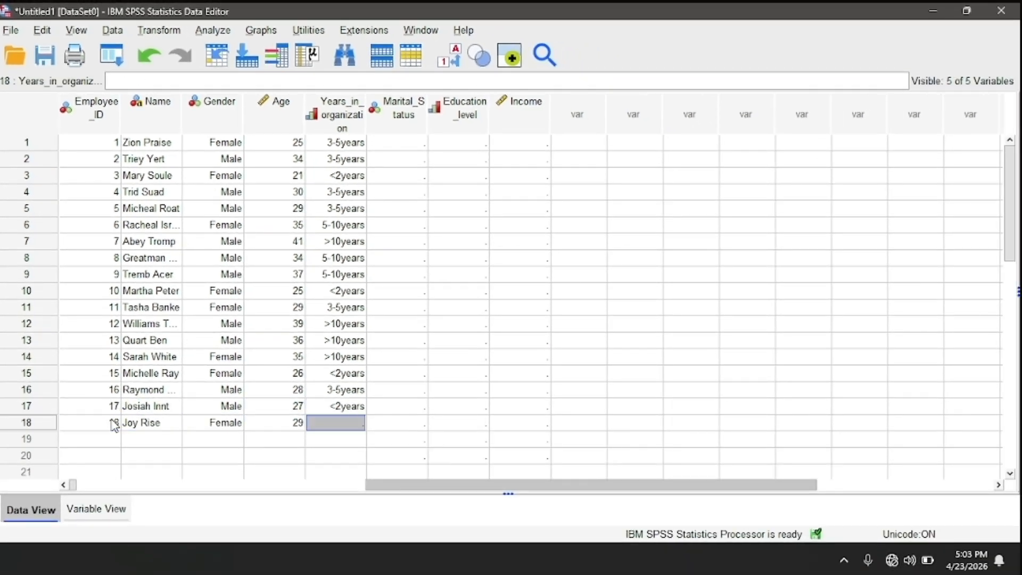
pyautogui.press('1')
# Enter the nineteenth case with Employee_ID 19, the employee's full name, Gender Female, Age 31 and Years_in_organization 5-10years
pyautogui.click(113, 439)
pyautogui.press('1')
pyautogui.press('9')
pyautogui.press('Tab')
pyautogui.write('Paula Riart')
pyautogui.press('Tab')
pyautogui.press('2')
pyautogui.press('Tab')
pyautogui.press('3')
pyautogui.press('1')
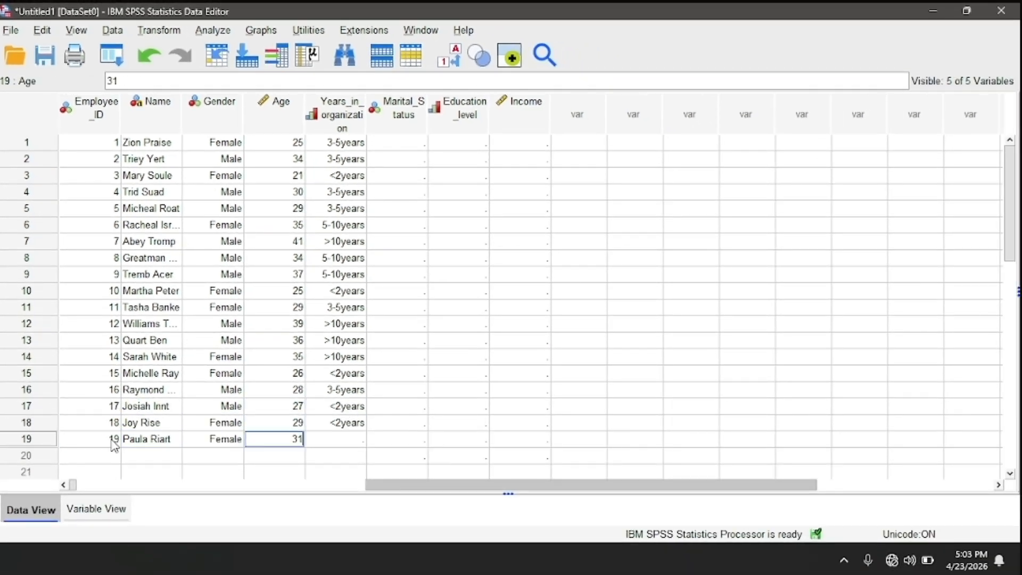
pyautogui.press('Tab')
pyautogui.press('4')
# Enter the twentieth case with Employee_ID 20, the employee's full name, Gender Female, Age 39 and Years_in_organization >10years
pyautogui.click(113, 455)
pyautogui.press('2')
pyautogui.press('0')
pyautogui.press('Tab')
pyautogui.write('Aria Austin')
pyautogui.press('Tab')
pyautogui.press('2')
pyautogui.press('Tab')
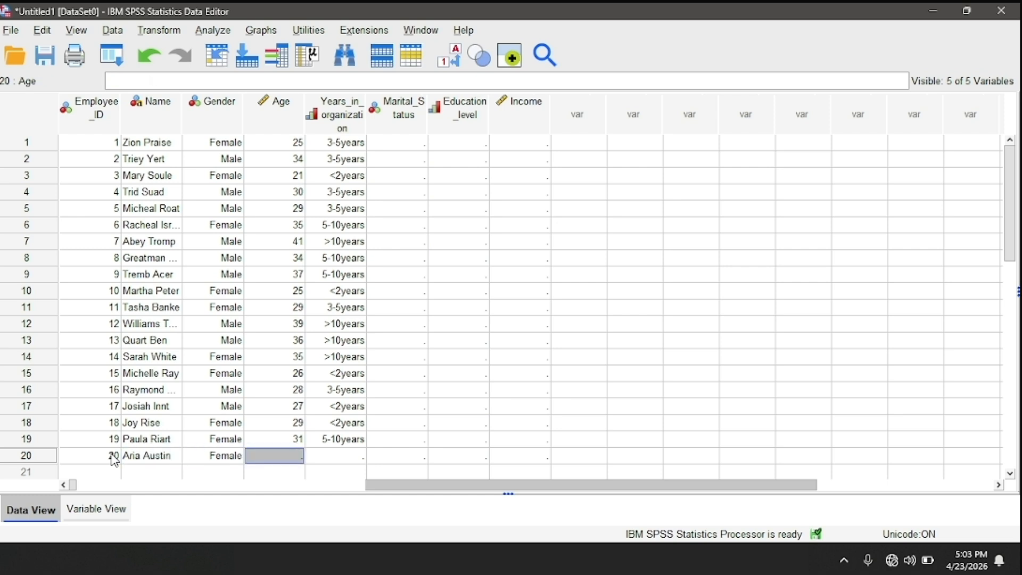
pyautogui.press('3')
pyautogui.press('9')
pyautogui.press('Tab')
pyautogui.press('4')
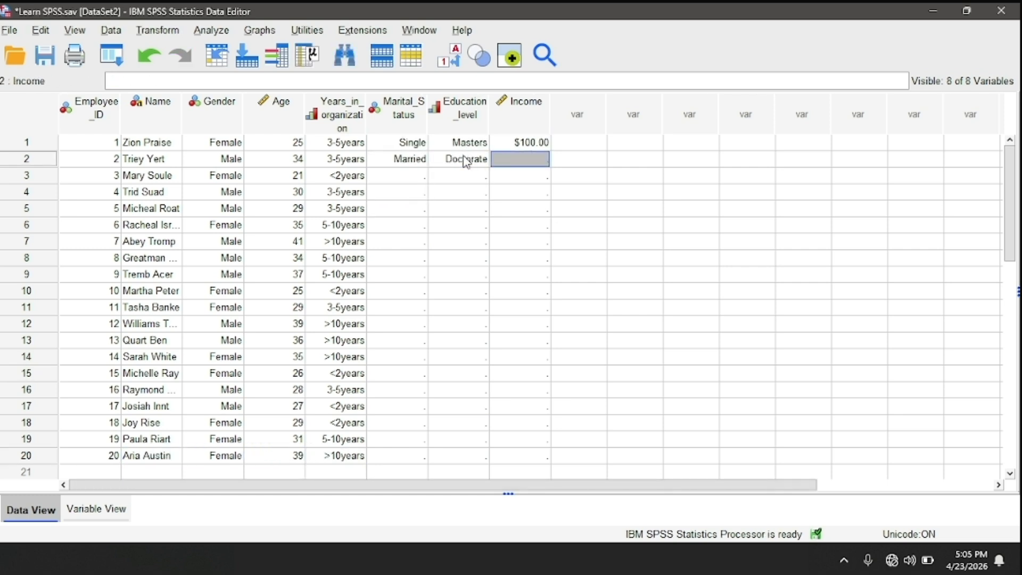
# Set the second case's Income to 250 and fill in the third case with Marital_Status Single, Education_level University and Income 100
pyautogui.write('250')
pyautogui.click(410, 176)
pyautogui.press('1')
pyautogui.press('Tab')
pyautogui.press('2')
pyautogui.press('Tab')
pyautogui.press('1')
pyautogui.press('0')
pyautogui.press('0')
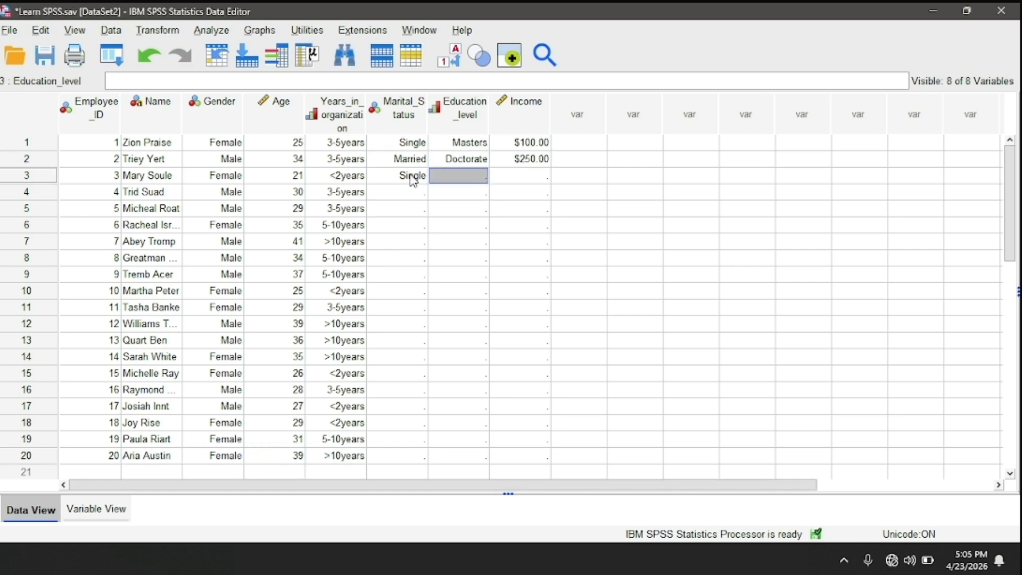
# Fill in the fourth case with Marital_Status Married, Education_level Masters and Income 200
pyautogui.click(412, 194)
pyautogui.press('2')
pyautogui.press('Tab')
pyautogui.press('3')
pyautogui.press('Tab')
pyautogui.press('2')
pyautogui.press('0')
pyautogui.press('0')
# Fill in the fifth case with Marital_Status Married, Education_level Masters and Income 200
pyautogui.click(413, 211)
pyautogui.press('2')
pyautogui.press('Tab')
pyautogui.press('3')
pyautogui.press('Tab')
pyautogui.press('2')
pyautogui.press('0')
pyautogui.press('0')
# Fill in Marital_Status, Education_level and Income for the sixth case (Divorced, Doctorate, 250) and the seventh case (Married, Doctorate, 500)
pyautogui.click(408, 228)
pyautogui.press('2')
pyautogui.press('Tab')
pyautogui.press('4')
pyautogui.press('Tab')
pyautogui.press('5')
pyautogui.press('0')
pyautogui.press('0')
# Fill in the eighth case with Marital_Status Married, Education_level University and Income 100
pyautogui.click(406, 261)
pyautogui.press('2')
pyautogui.press('Tab')
pyautogui.press('2')
pyautogui.press('Tab')
pyautogui.press('1')
pyautogui.press('0')
pyautogui.press('0')
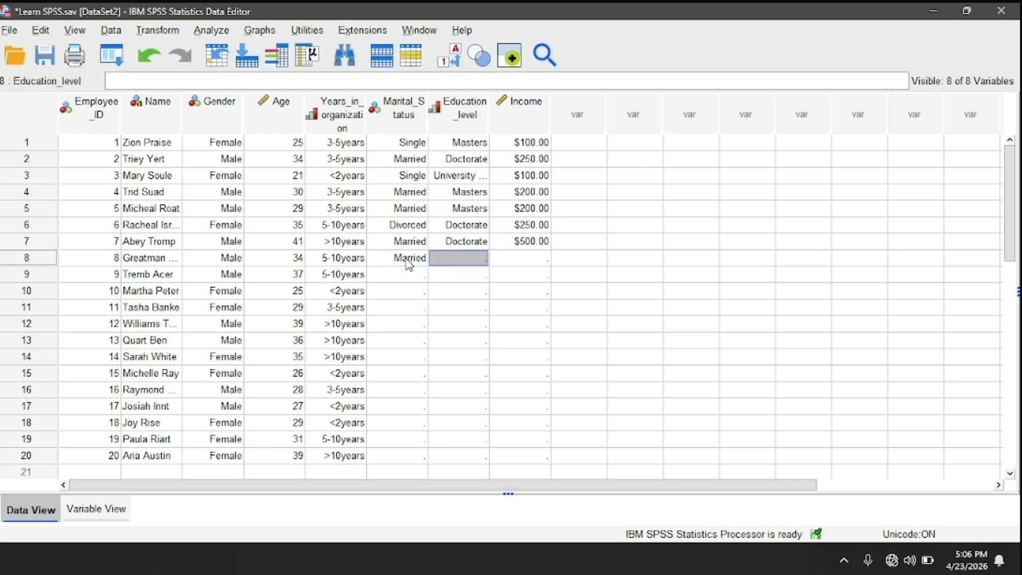
# Fill in the ninth case with Marital_Status Single, Education_level Masters and Income 370
pyautogui.click(408, 277)
pyautogui.press('1')
pyautogui.press('Tab')
pyautogui.press('3')
pyautogui.press('Tab')
pyautogui.press('3')
pyautogui.press('7')
pyautogui.press('0')
# Fill in the tenth case with Marital_Status Single, Education_level University and Income 450
pyautogui.click(407, 294)
pyautogui.press('1')
pyautogui.press('Tab')
pyautogui.press('2')
pyautogui.press('Tab')
pyautogui.press('4')
pyautogui.press('5')
pyautogui.press('0')
# Fill in Marital_Status, Education_level and Income for the eleventh case (Married, University, 350) and the twelfth case (Married, Masters, 600)
pyautogui.click(409, 310)
pyautogui.press('2')
pyautogui.press('Tab')
pyautogui.press('3')
pyautogui.press('Tab')
pyautogui.press('6')
pyautogui.press('0')
pyautogui.press('0')
# Fill in the thirteenth case with Marital_Status Single, Education_level Doctorate and Income 1000
pyautogui.click(413, 342)
pyautogui.scroll(-1, 413, 342)
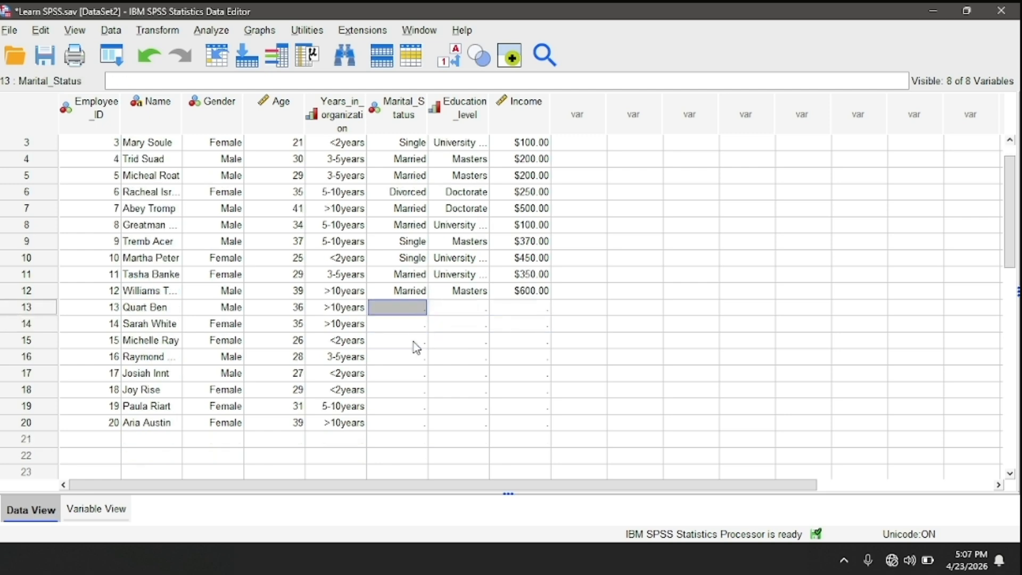
pyautogui.press('1')
pyautogui.press('Tab')
pyautogui.press('4')
pyautogui.press('Tab')
pyautogui.press('1')
pyautogui.press('0')
pyautogui.press('0')
pyautogui.press('0')
# Fill in the fourteenth case with Marital_Status Married, Education_level Masters and Income 800
pyautogui.click(413, 325)
pyautogui.press('2')
pyautogui.press('Tab')
pyautogui.press('3')
pyautogui.press('Tab')
pyautogui.press('8')
pyautogui.press('0')
pyautogui.press('0')
pyautogui.click(414, 343)
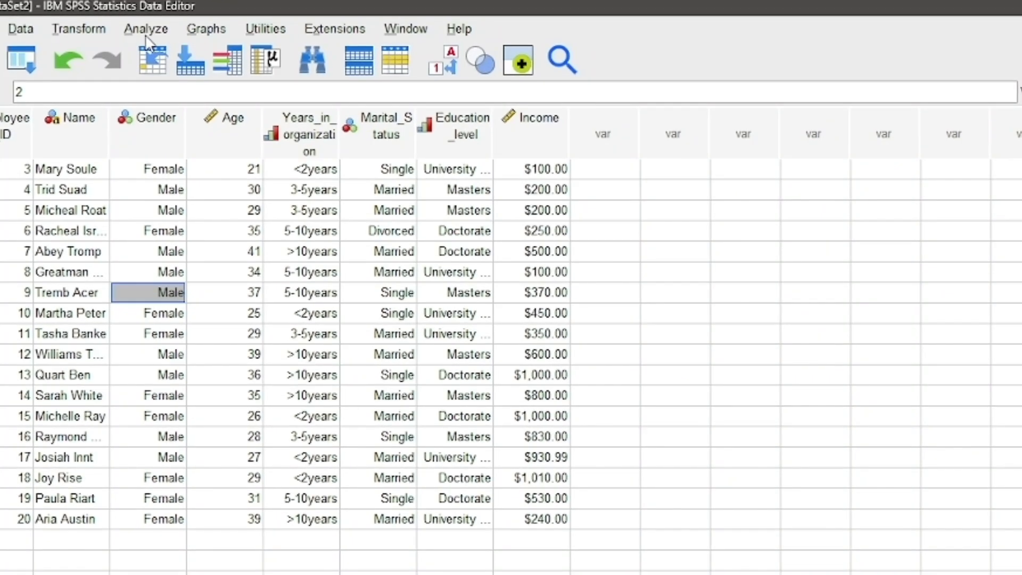
# Set up a Frequencies analysis with Gender, years worked in the organization, Marital Status and Education level as its variables
pyautogui.click(146, 33)
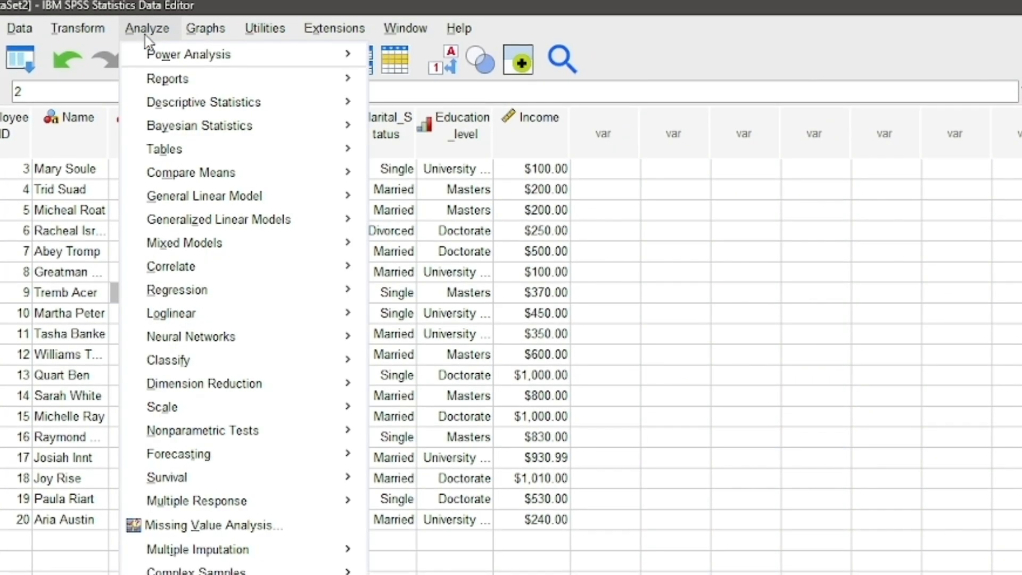
pyautogui.moveTo(179, 104)
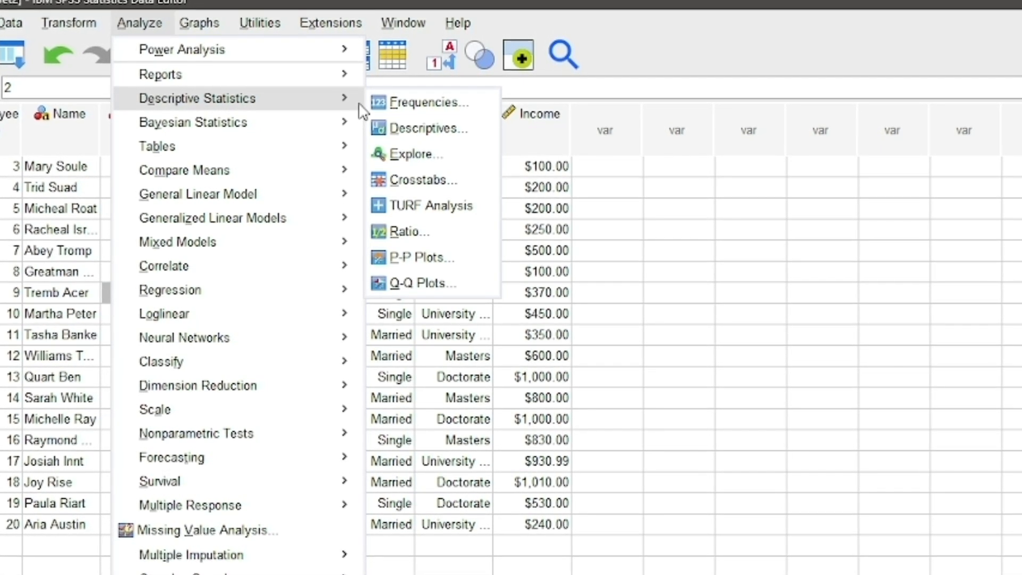
pyautogui.click(395, 104)
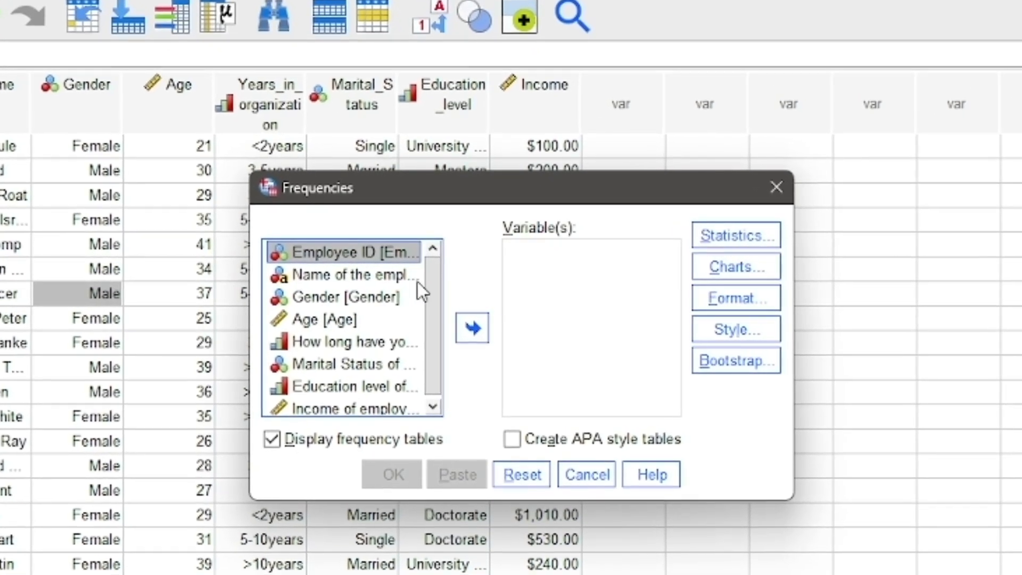
pyautogui.click(382, 298)
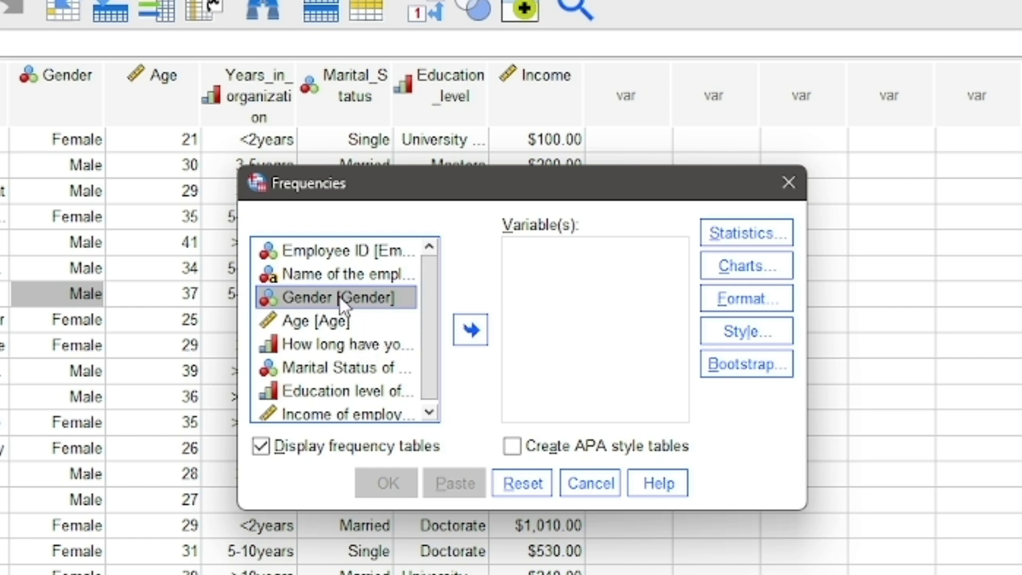
pyautogui.keyDown('ctrl'); pyautogui.click(335, 352); pyautogui.keyUp('ctrl')
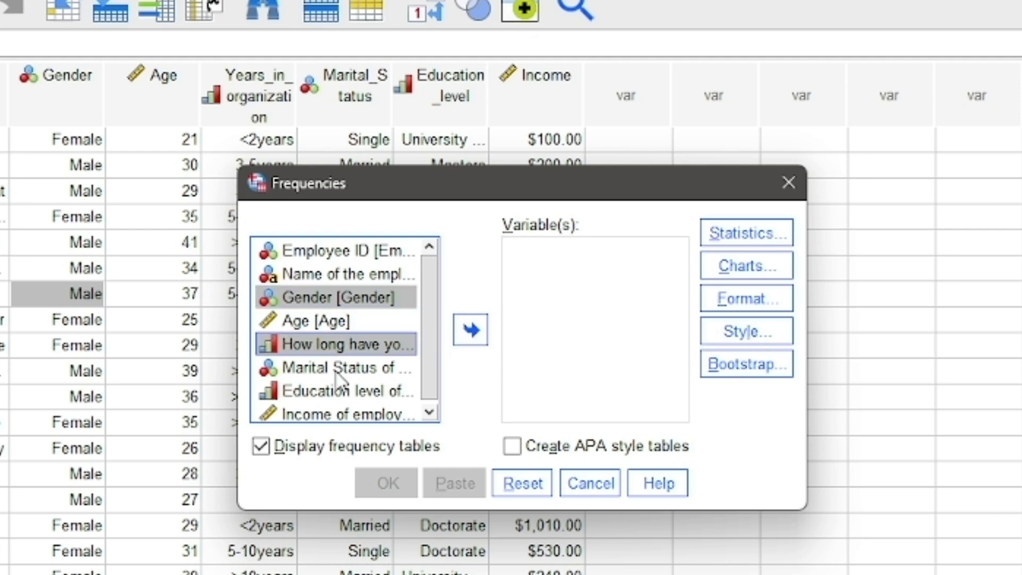
pyautogui.keyDown('ctrl'); pyautogui.click(338, 370); pyautogui.keyUp('ctrl')
pyautogui.keyDown('ctrl'); pyautogui.click(340, 393); pyautogui.keyUp('ctrl')
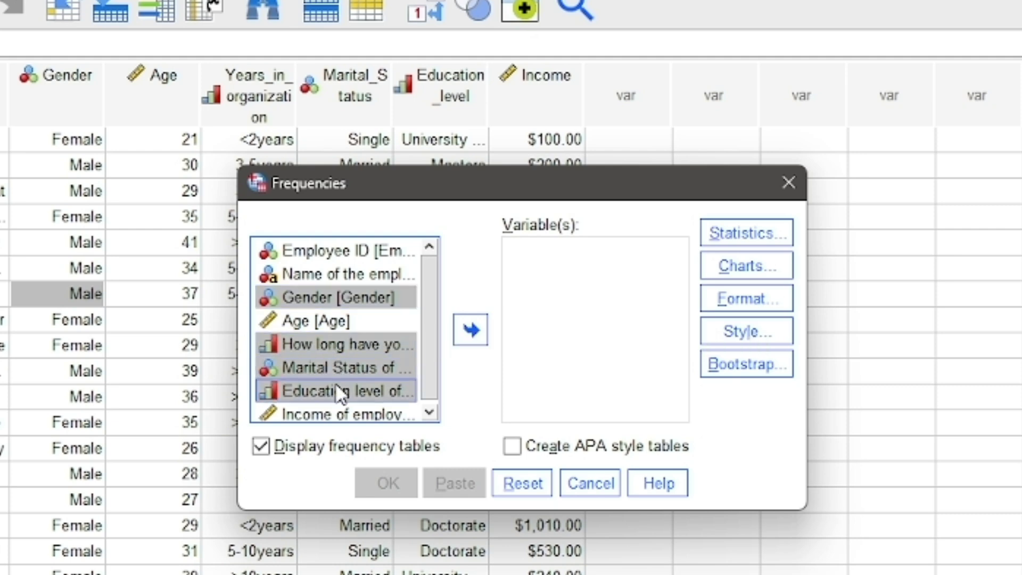
pyautogui.click(471, 340)
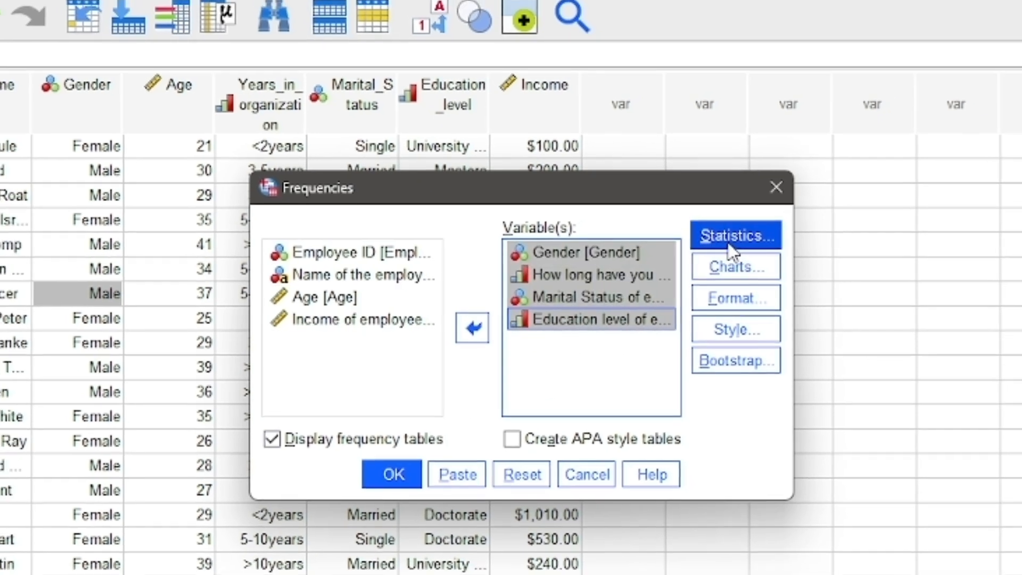
# Include standard deviation, minimum and maximum in the frequency statistics
pyautogui.click(741, 234)
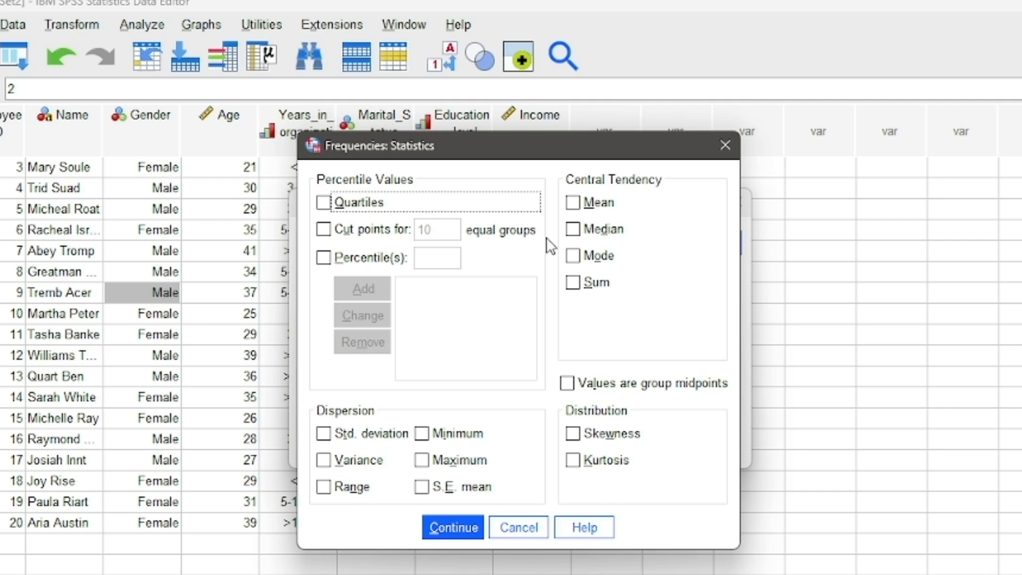
pyautogui.click(324, 434)
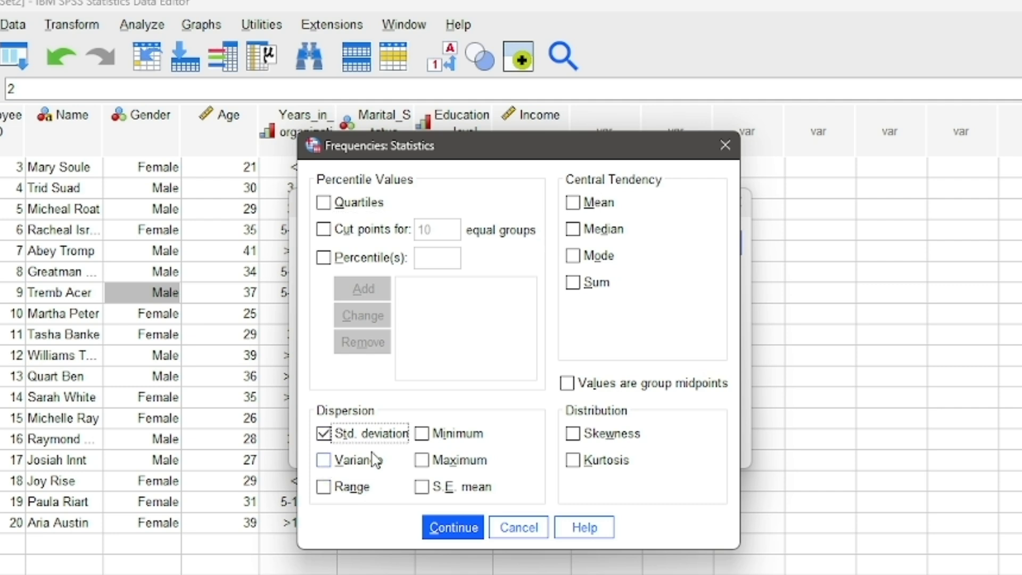
pyautogui.click(423, 434)
pyautogui.click(424, 461)
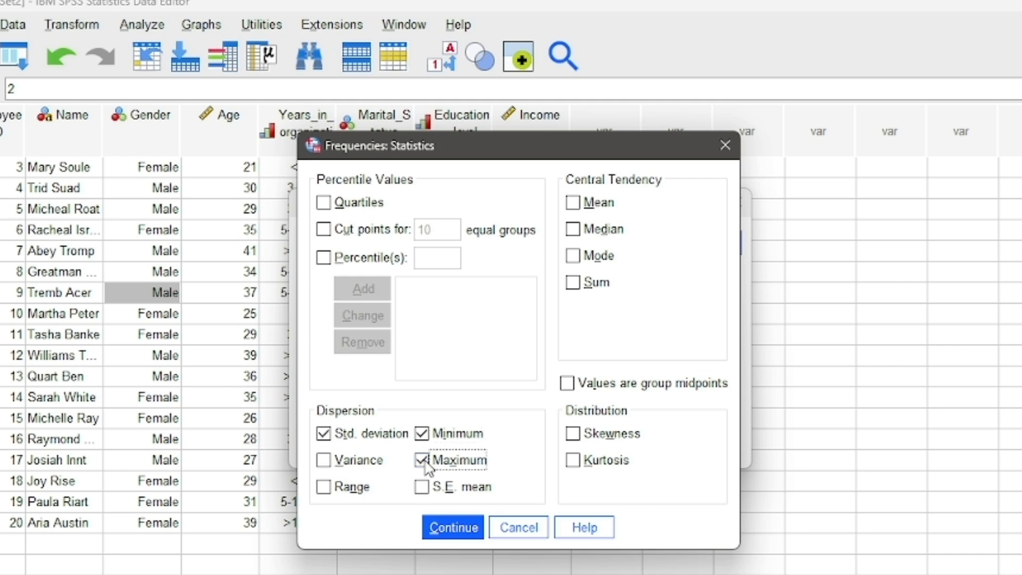
pyautogui.click(471, 534)
# Add bar charts showing frequencies to the analysis output
pyautogui.click(702, 270)
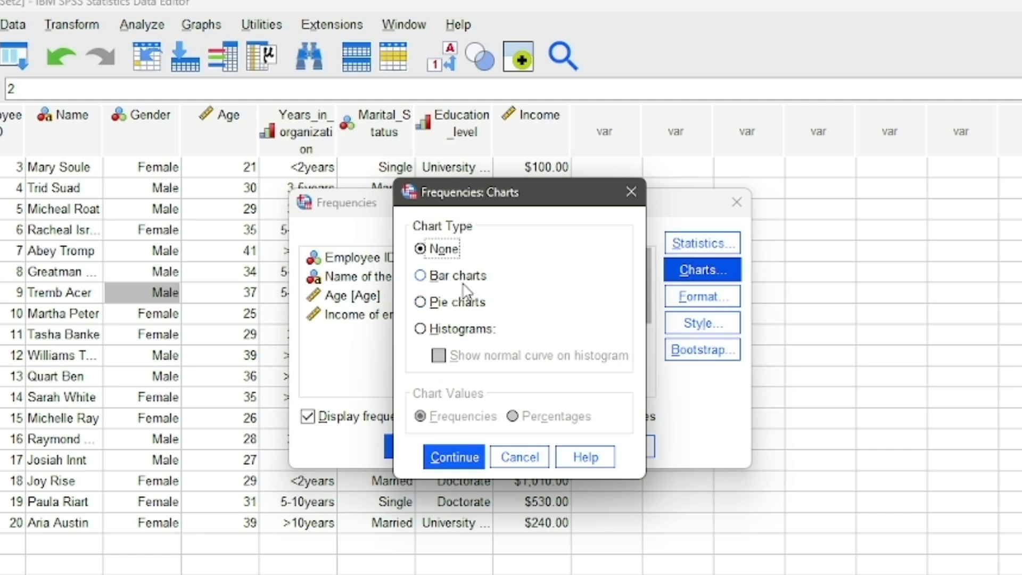
pyautogui.click(425, 281)
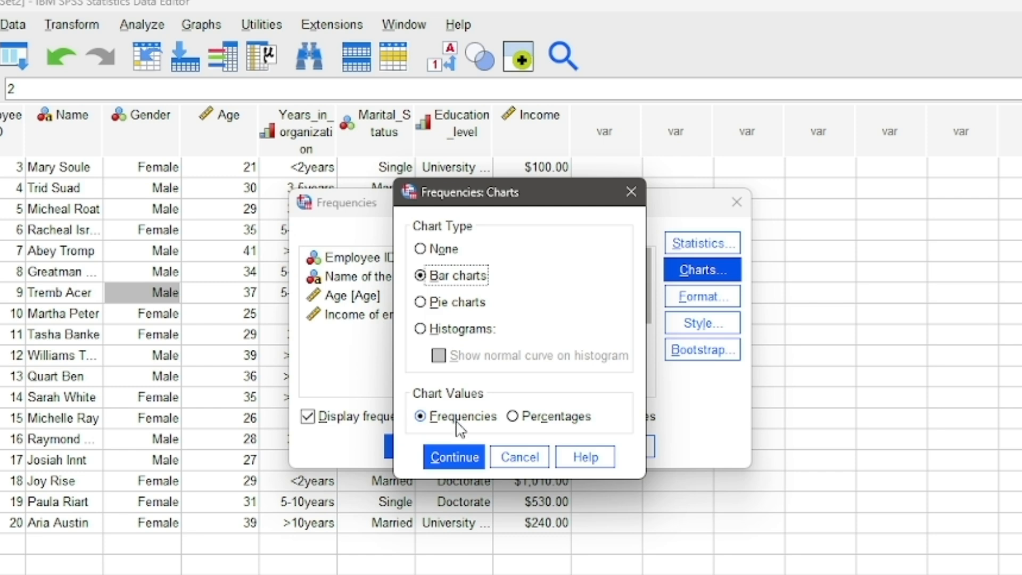
pyautogui.click(451, 458)
# Keep the output ordered by ascending values with variables compared, and run the frequency analysis
pyautogui.click(698, 297)
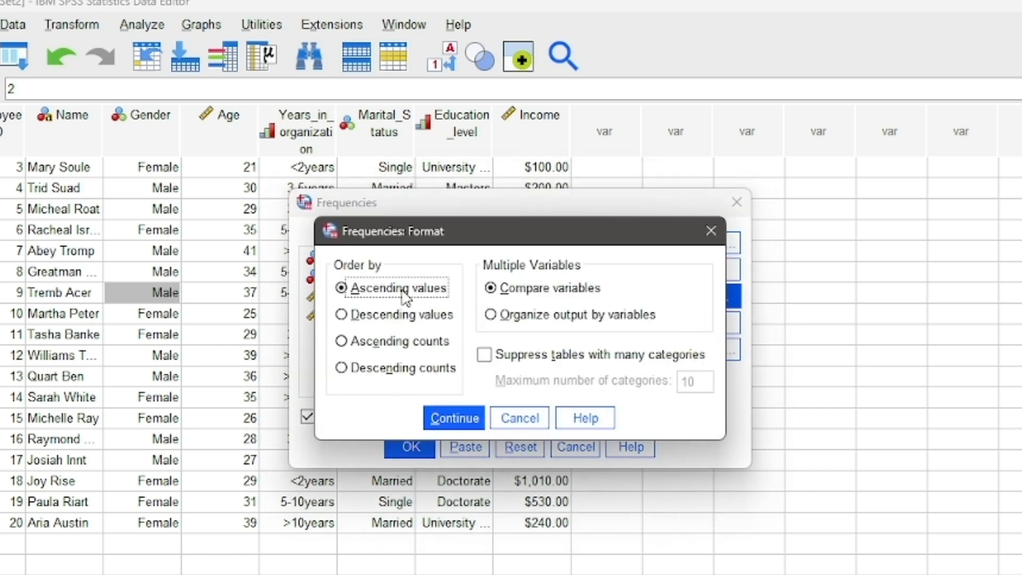
pyautogui.click(454, 418)
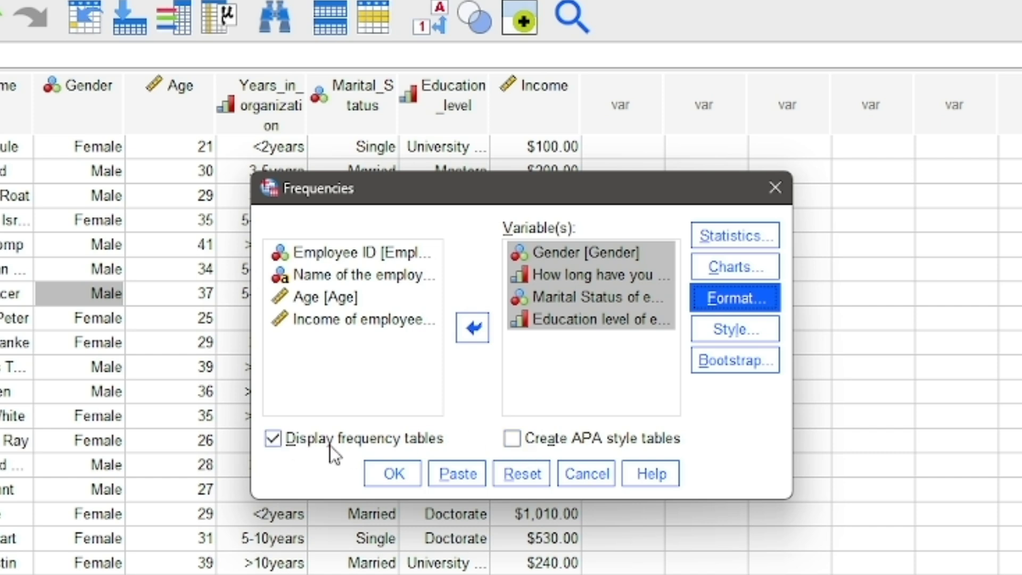
pyautogui.click(393, 479)
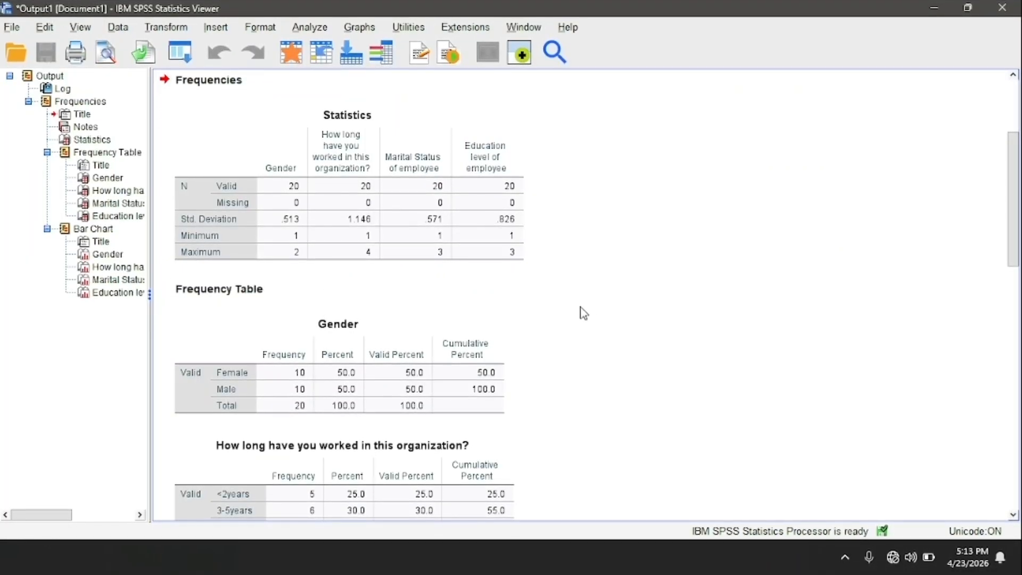
# Examine the frequency tables for Gender, years in the organization, Marital Status and Education level, including their percent columns
pyautogui.scroll(-3, 583, 313)
pyautogui.click(410, 261)
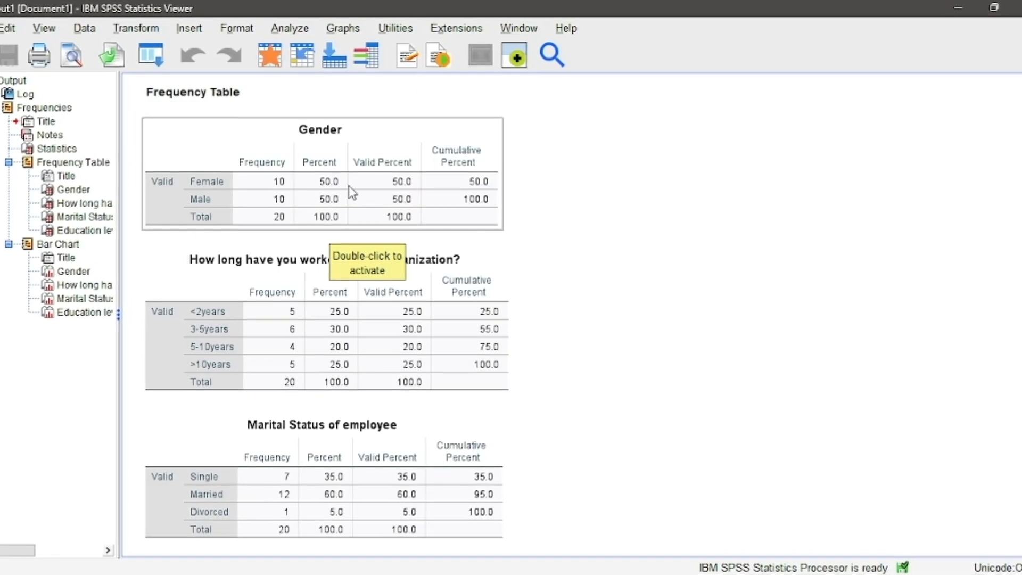
pyautogui.click(347, 298)
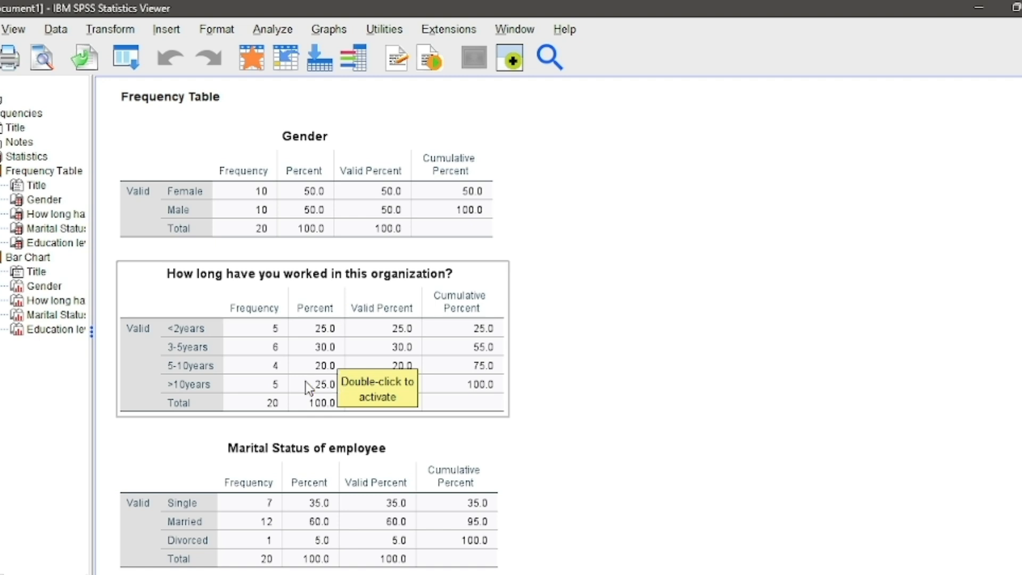
pyautogui.click(336, 399)
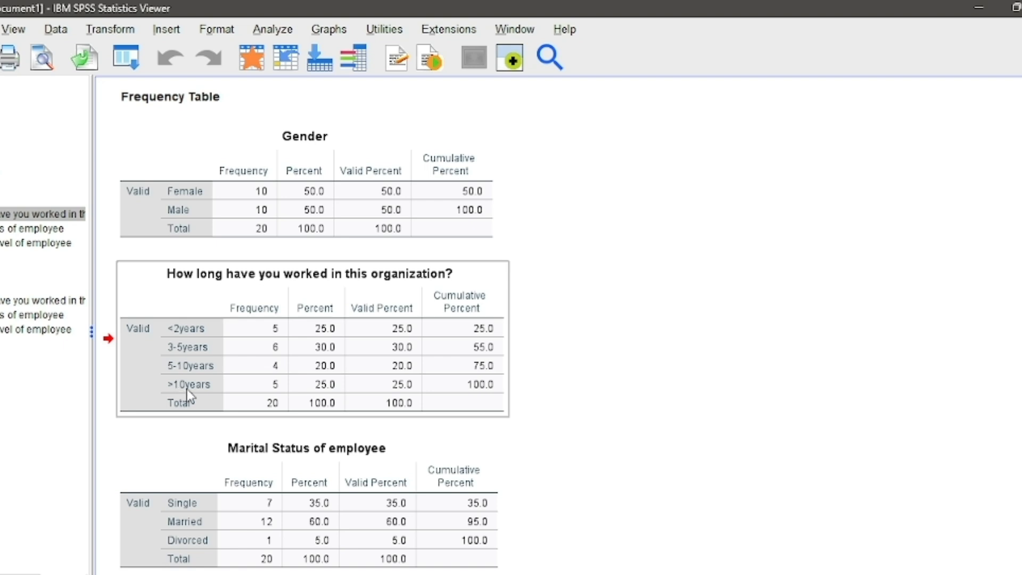
pyautogui.scroll(-5, 360, 434)
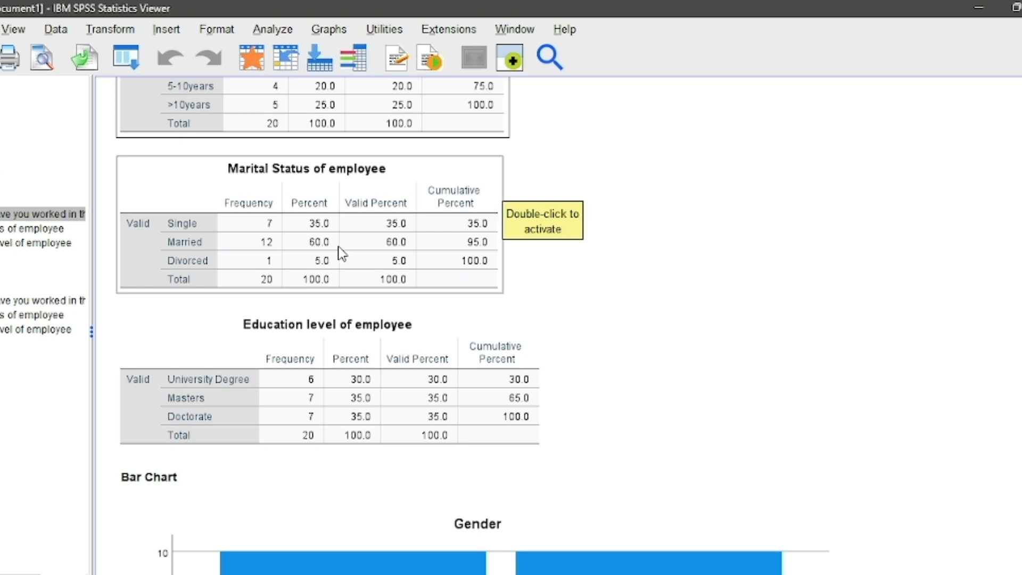
pyautogui.scroll(-3, 340, 253)
pyautogui.click(537, 218)
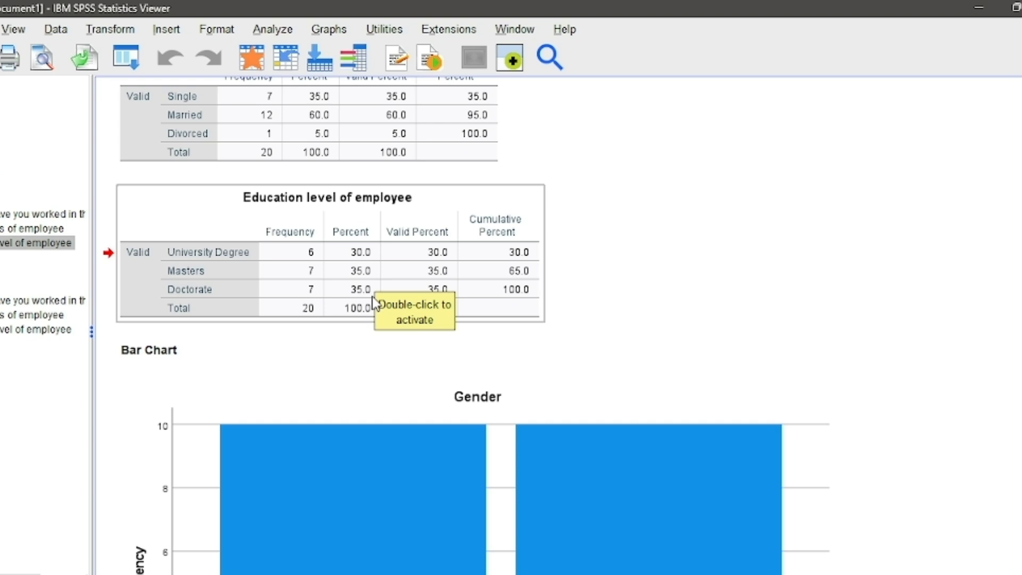
pyautogui.scroll(-3, 574, 276)
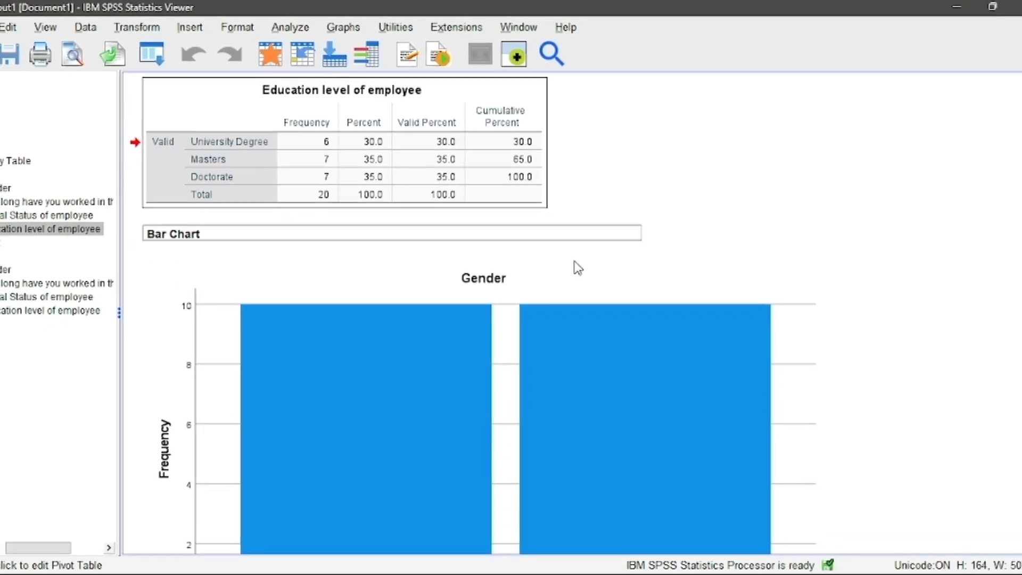
pyautogui.scroll(2, 575, 262)
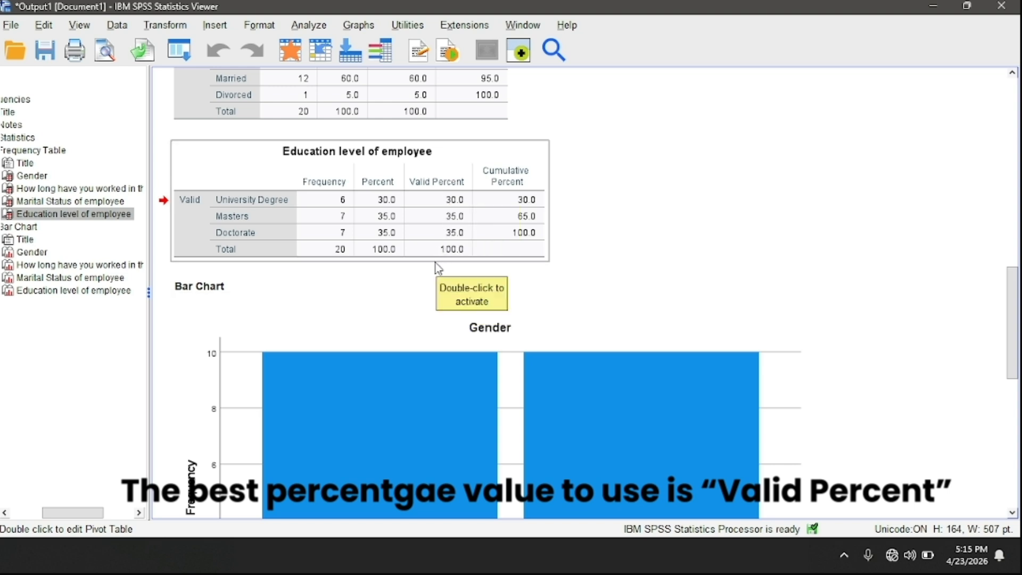
# Look through the bar charts for Gender, years in the organization, Marital Status and Education level
pyautogui.scroll(-3, 438, 271)
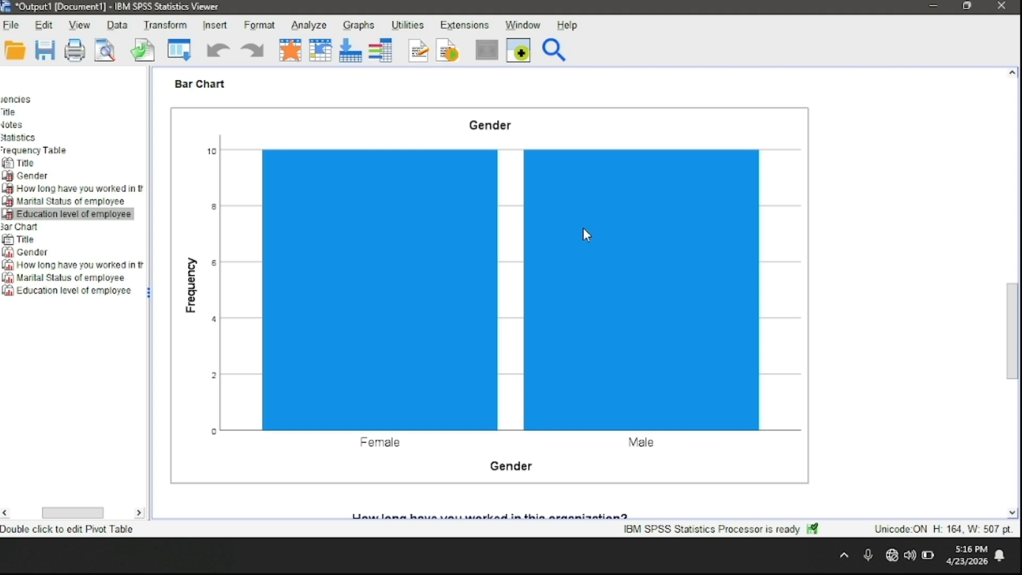
pyautogui.scroll(-5, 584, 232)
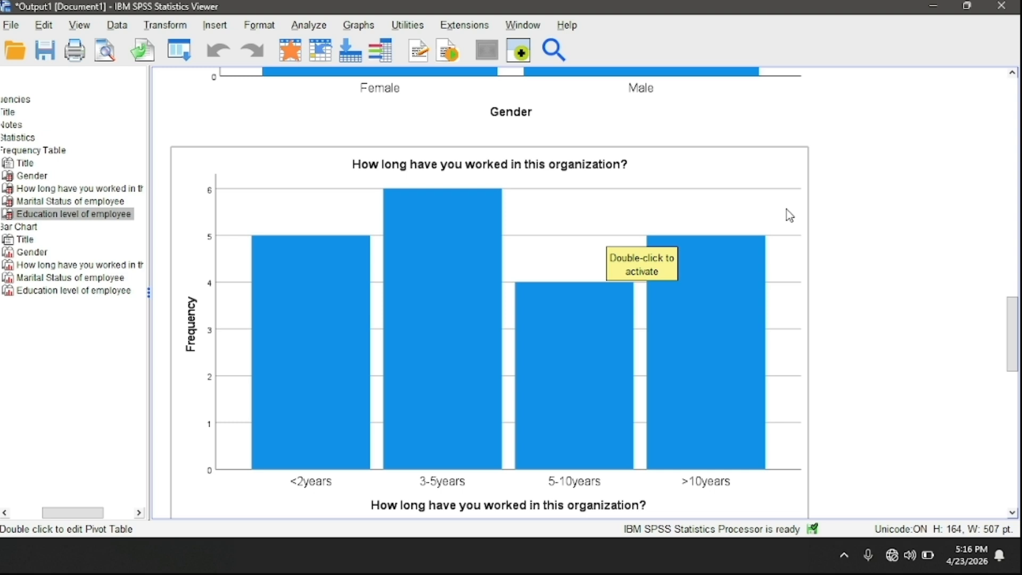
pyautogui.scroll(-10, 790, 215)
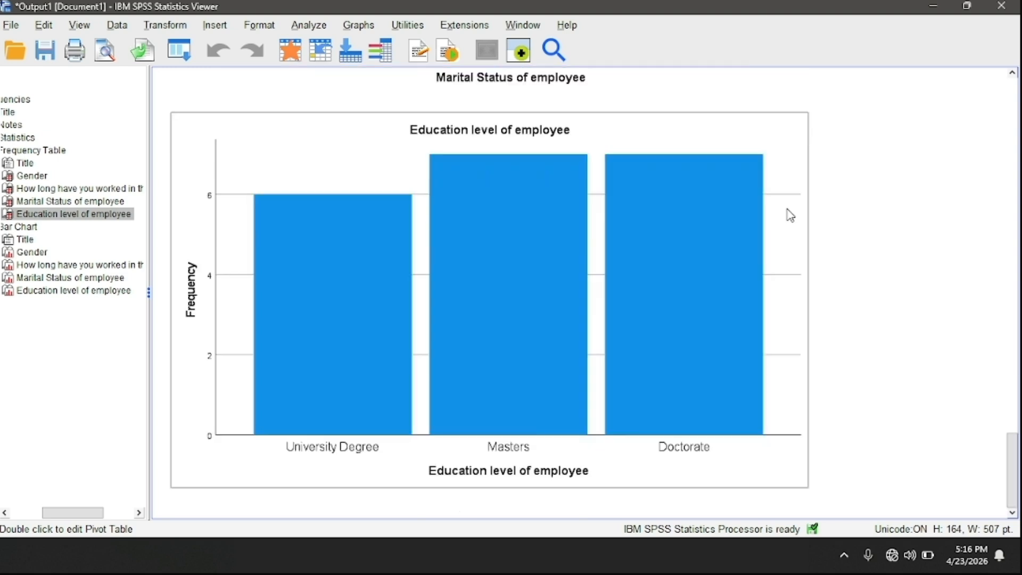
# Select all output items from the Gender frequency table through the Education level bar chart
pyautogui.scroll(20, 698, 280)
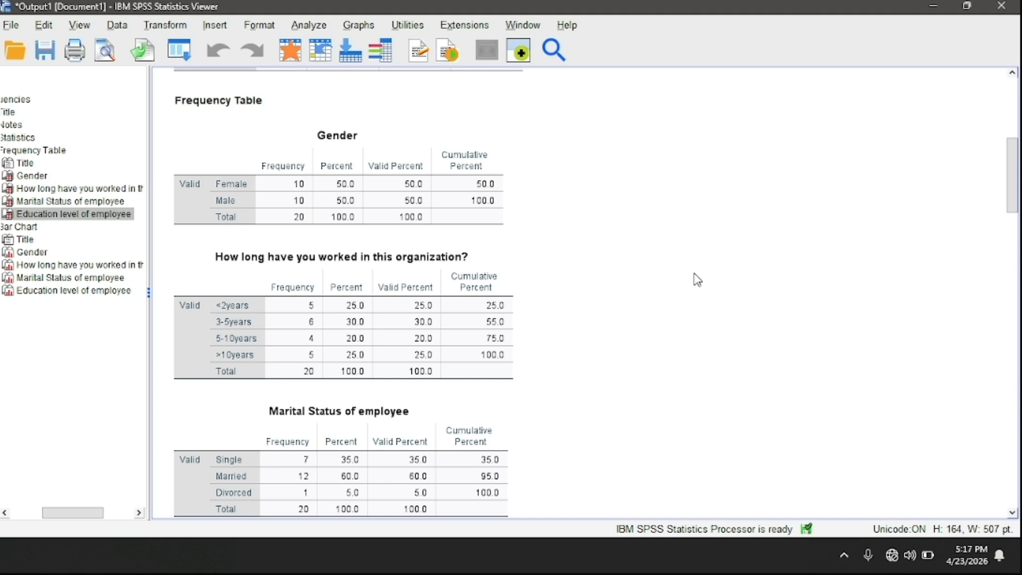
pyautogui.click(384, 185)
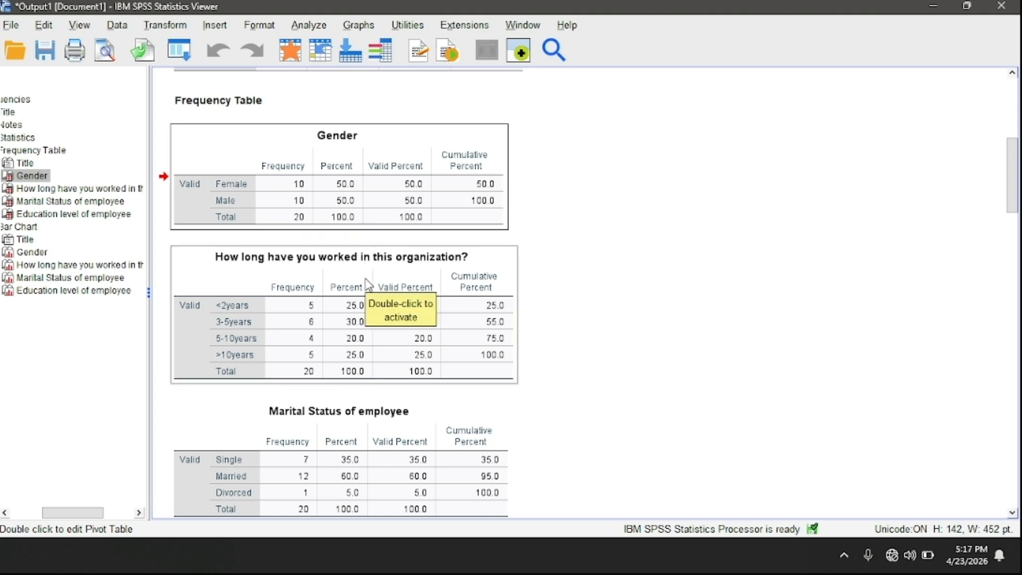
pyautogui.click(367, 284)
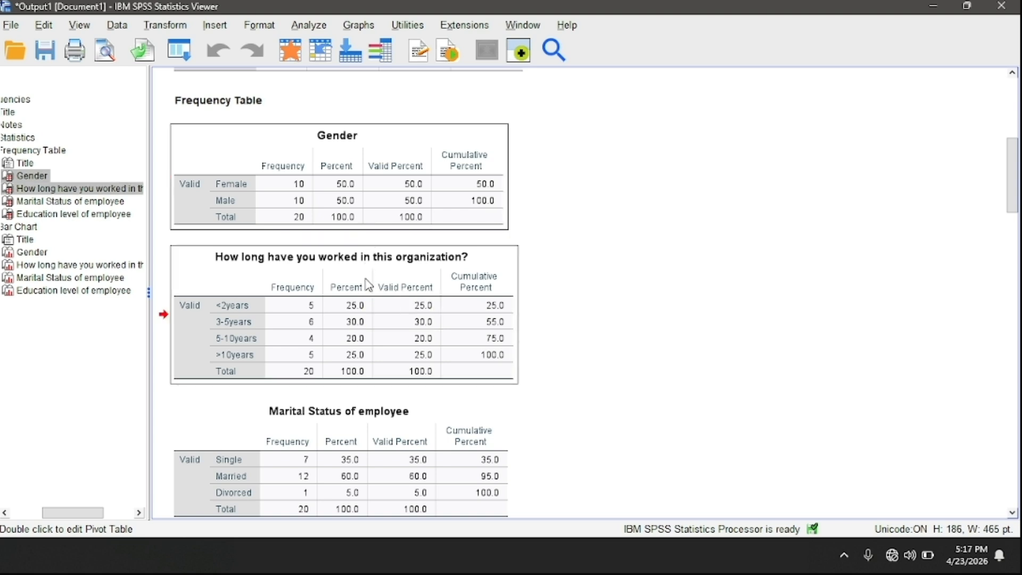
pyautogui.click(379, 206)
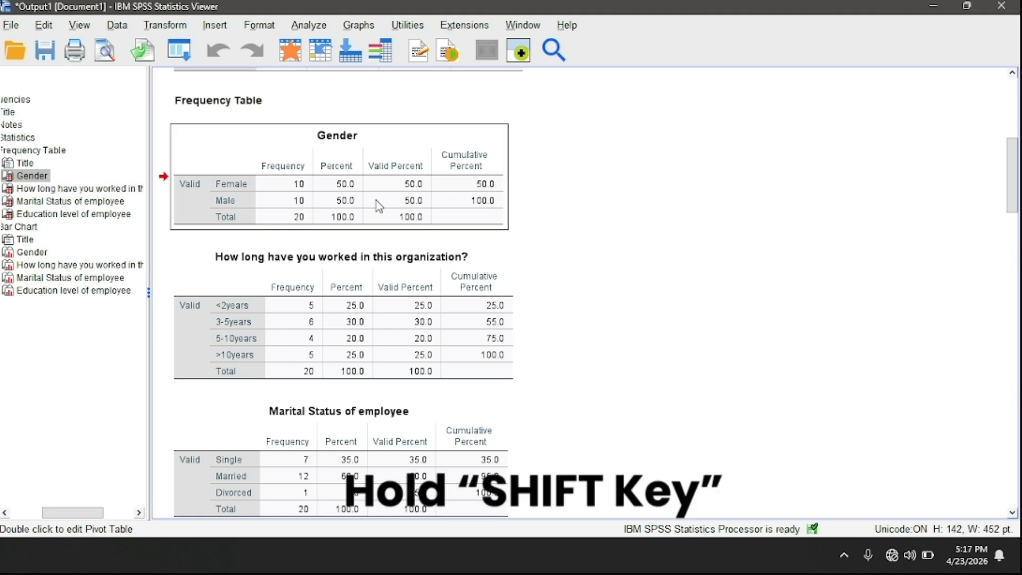
pyautogui.scroll(-10, 392, 373)
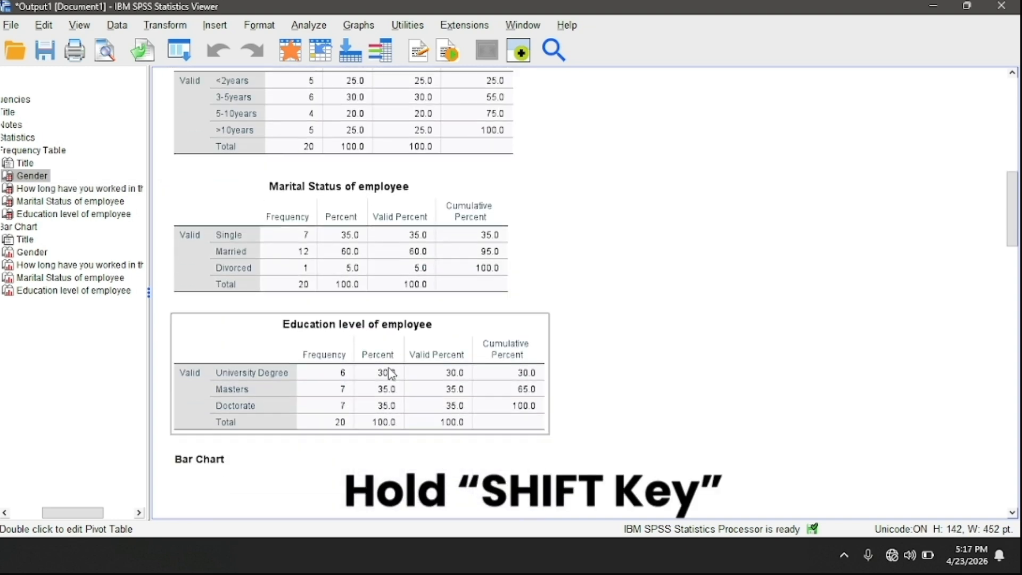
pyautogui.scroll(-8, 391, 373)
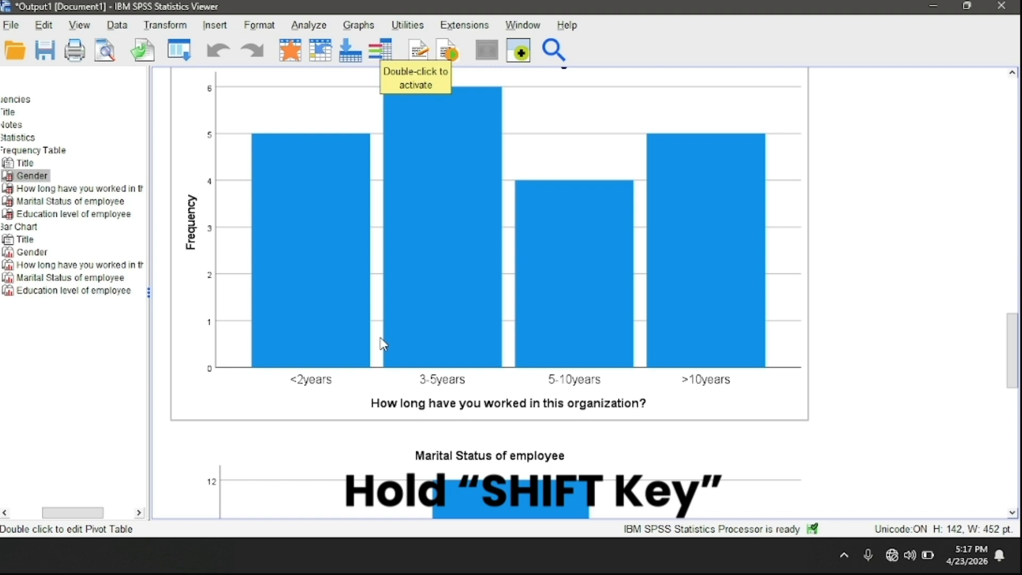
pyautogui.scroll(-4, 381, 343)
pyautogui.scroll(-3, 384, 343)
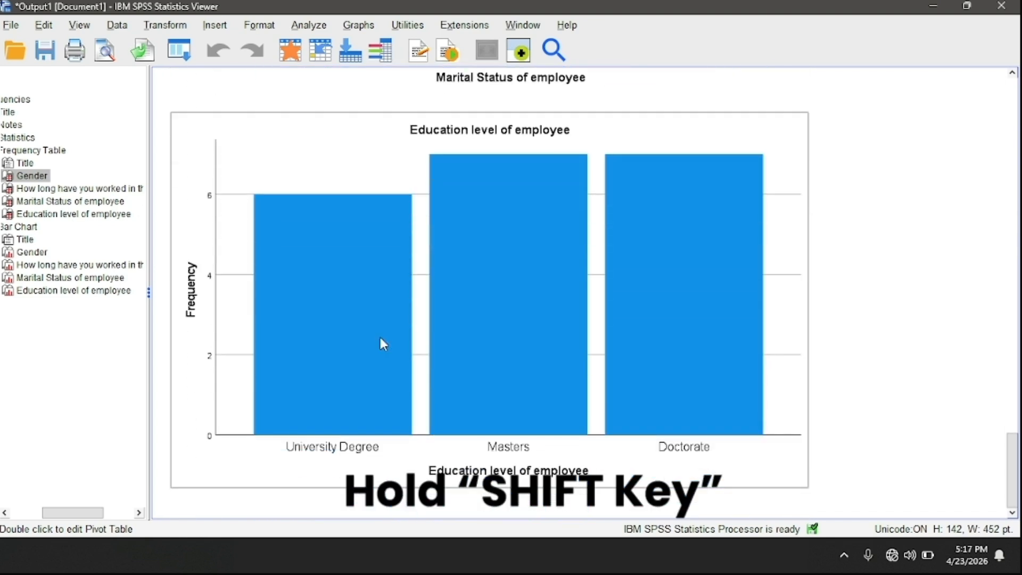
pyautogui.keyDown('shift'); pyautogui.click(425, 321); pyautogui.keyUp('shift')
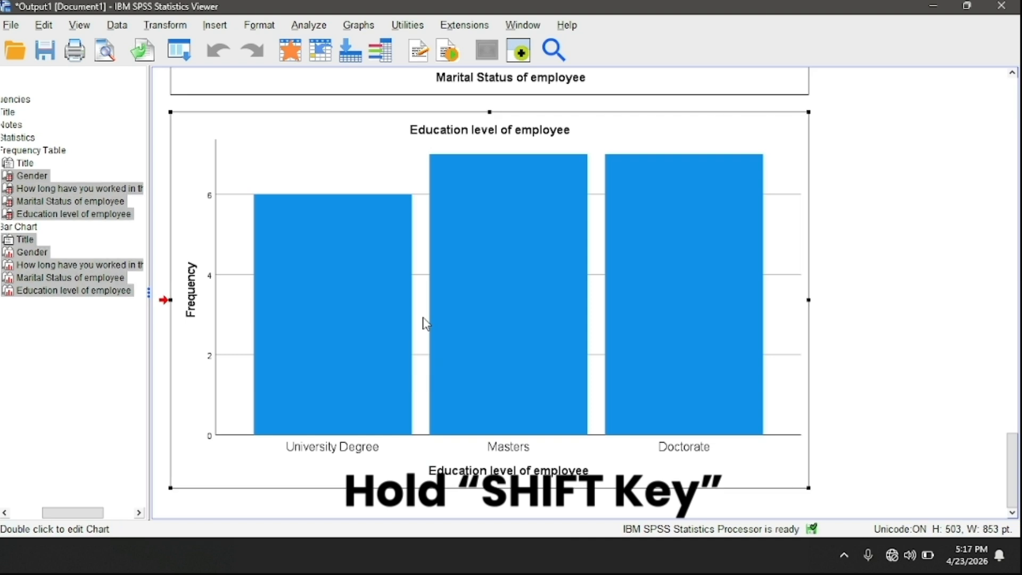
# Export the selected output as a Word/RTF document named Employee Analysis Result.doc in the SPSS Projects folder
pyautogui.rightClick(425, 322)
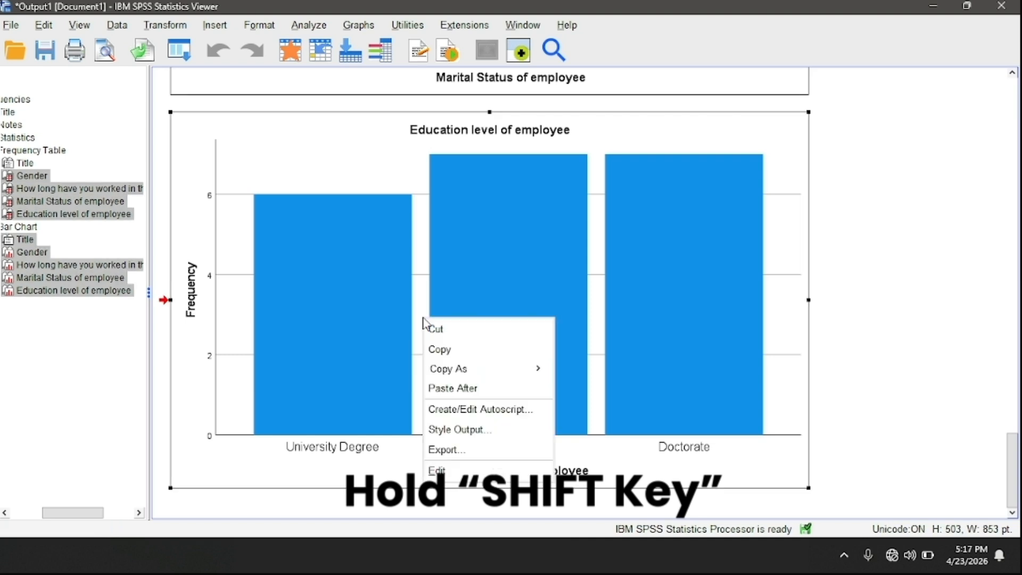
pyautogui.click(459, 451)
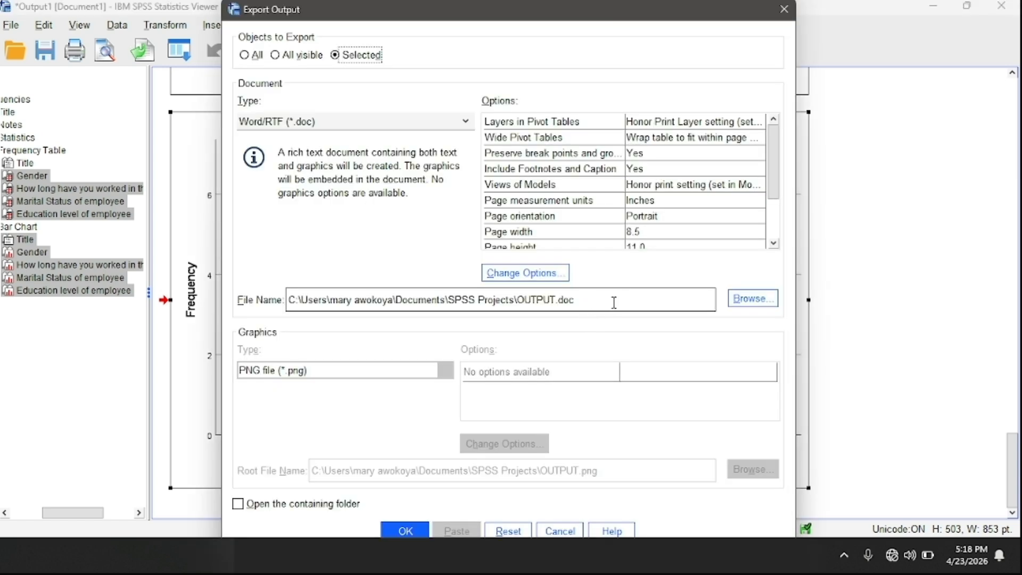
pyautogui.keyDown('shift'); pyautogui.click(551, 301); pyautogui.keyUp('shift')
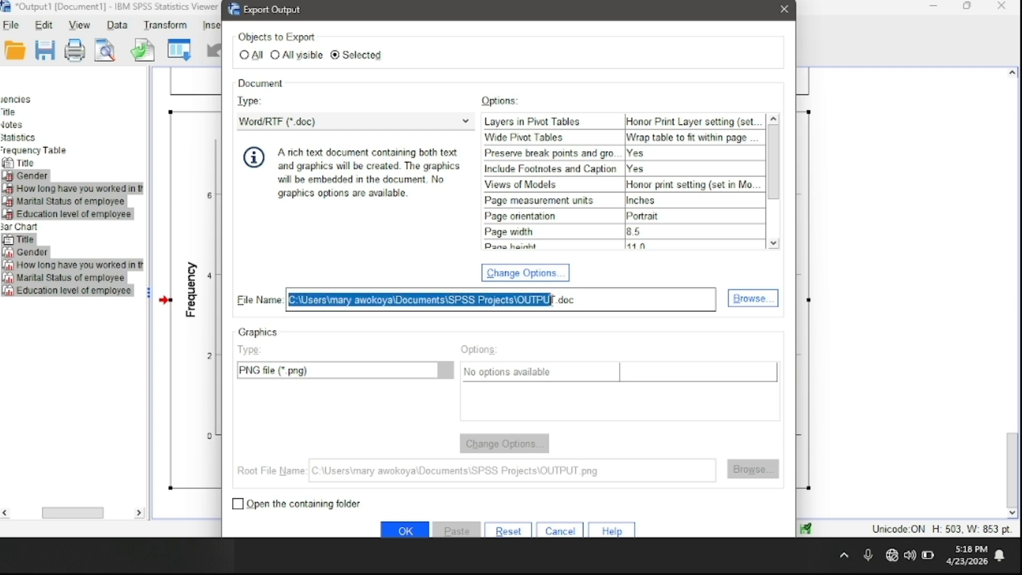
pyautogui.moveTo(551, 301)
pyautogui.mouseDown()
pyautogui.moveTo(540, 301)
pyautogui.moveTo(556, 303)
pyautogui.mouseUp()
pyautogui.doubleClick(543, 300)
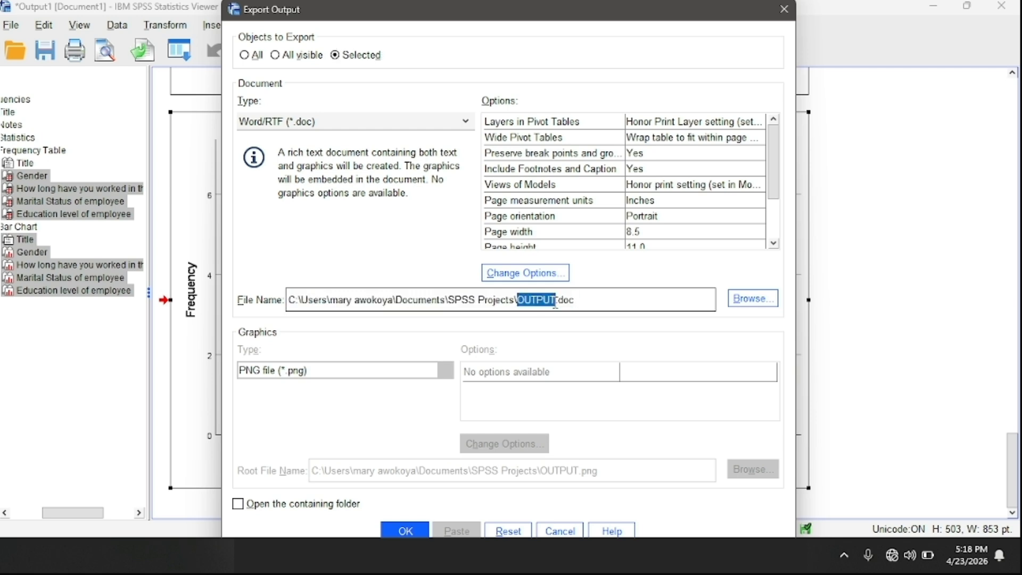
pyautogui.write('Employee A')
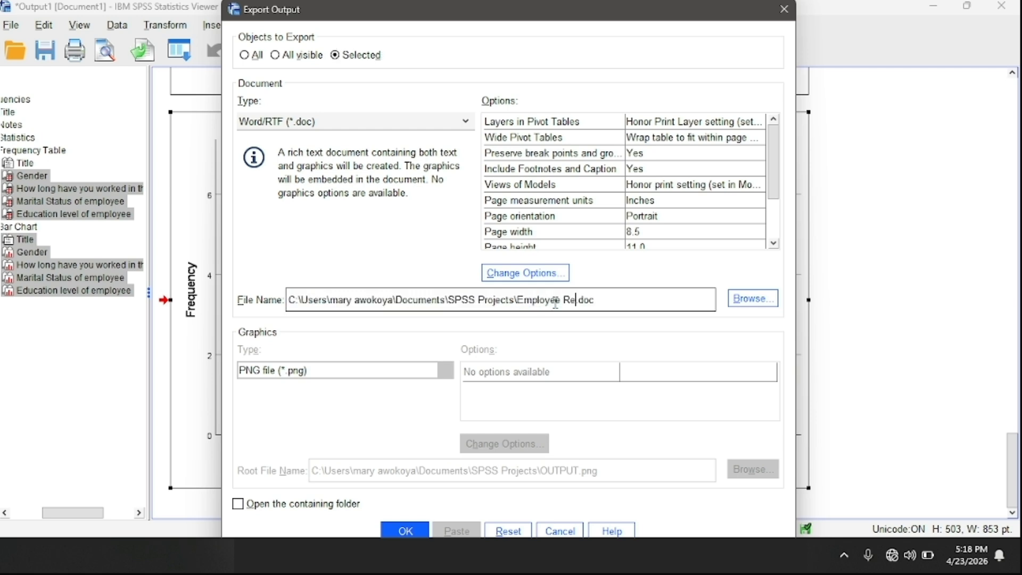
pyautogui.write('nalysis Result')
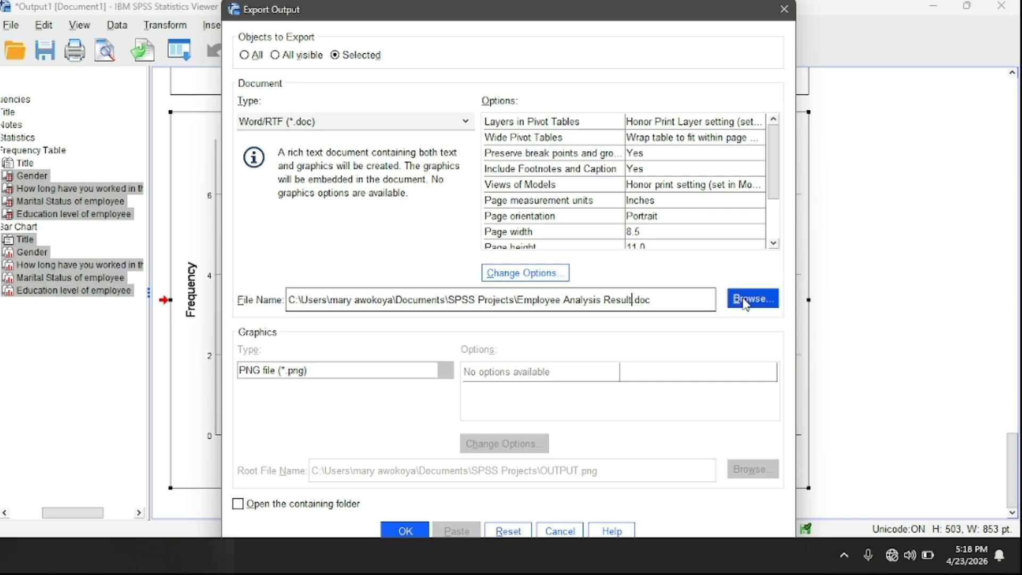
pyautogui.click(746, 299)
pyautogui.click(687, 373)
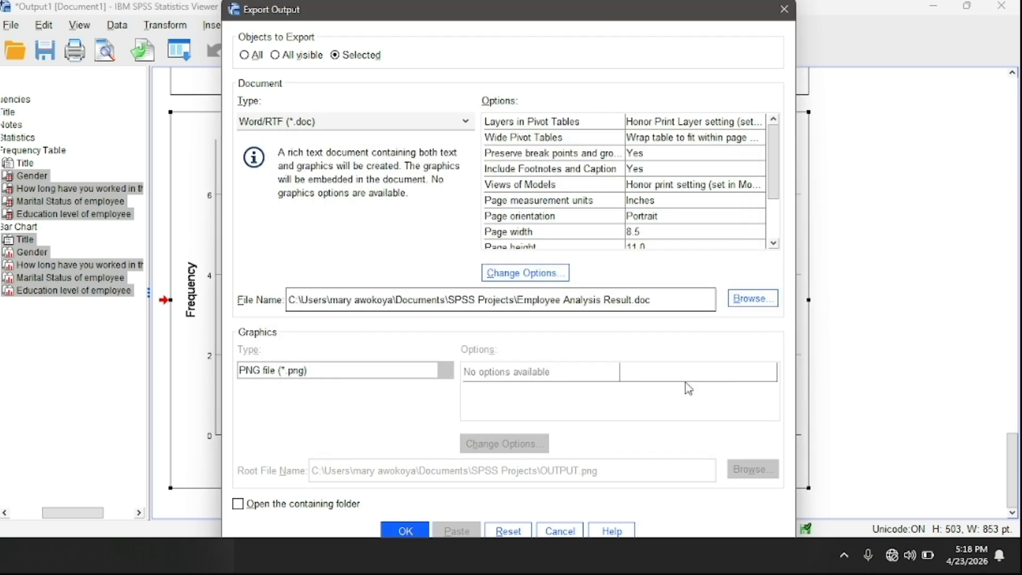
pyautogui.click(409, 530)
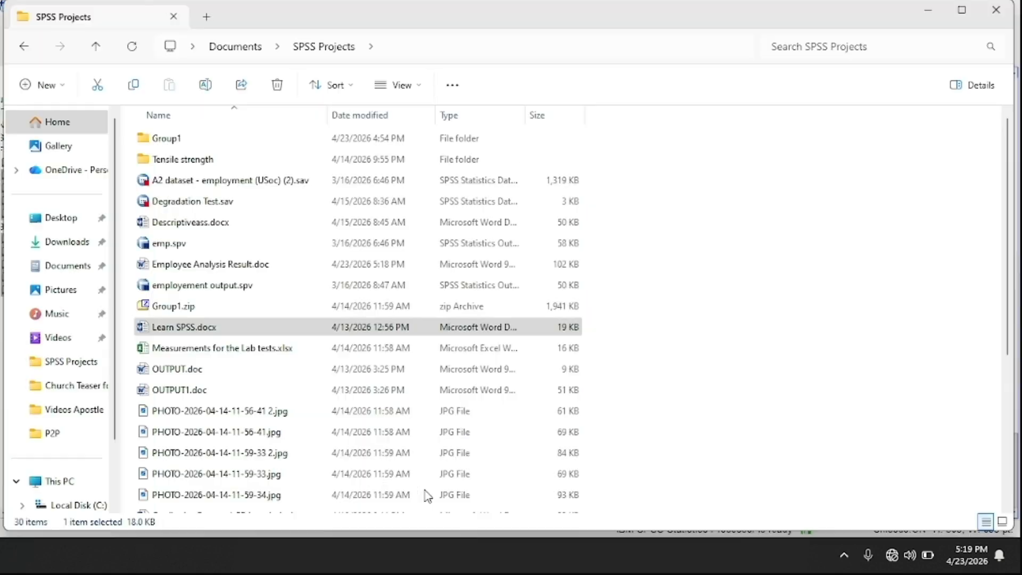
# Open Employee Analysis Result.doc from the SPSS Projects folder in Word and look through its frequency tables and bar charts
pyautogui.click(425, 496)
pyautogui.doubleClick(239, 265)
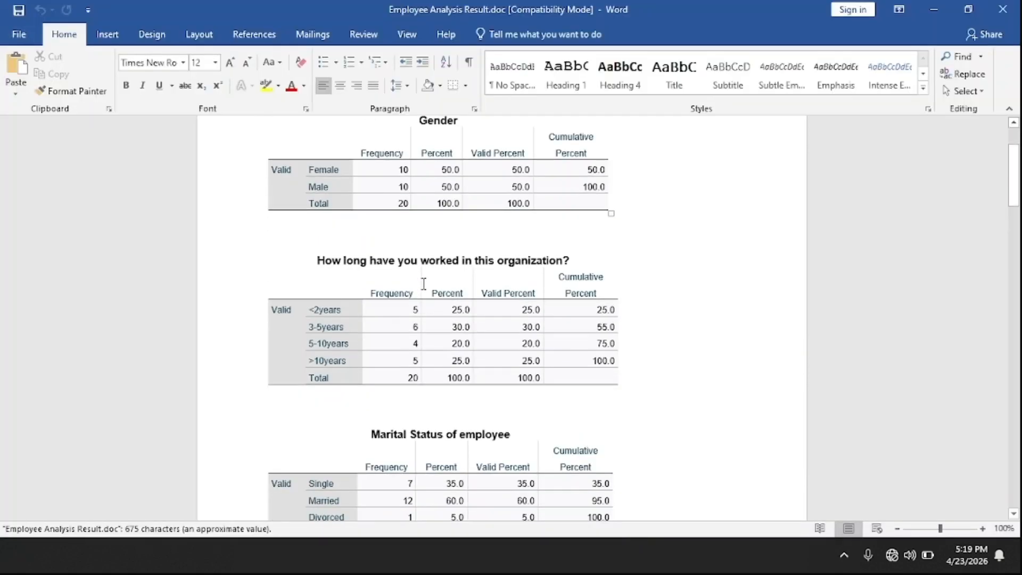
pyautogui.scroll(-15, 424, 283)
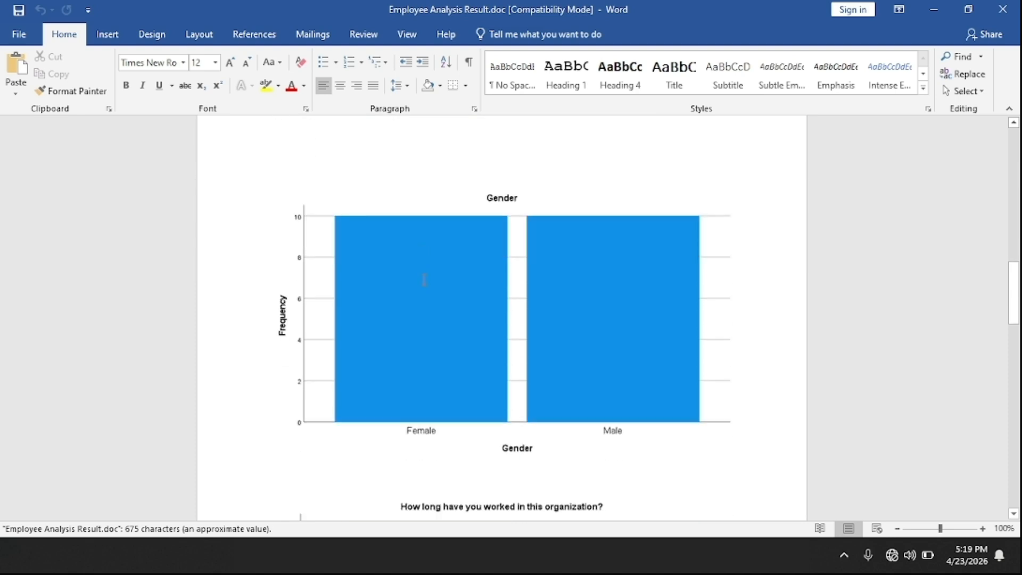
pyautogui.scroll(-15, 425, 283)
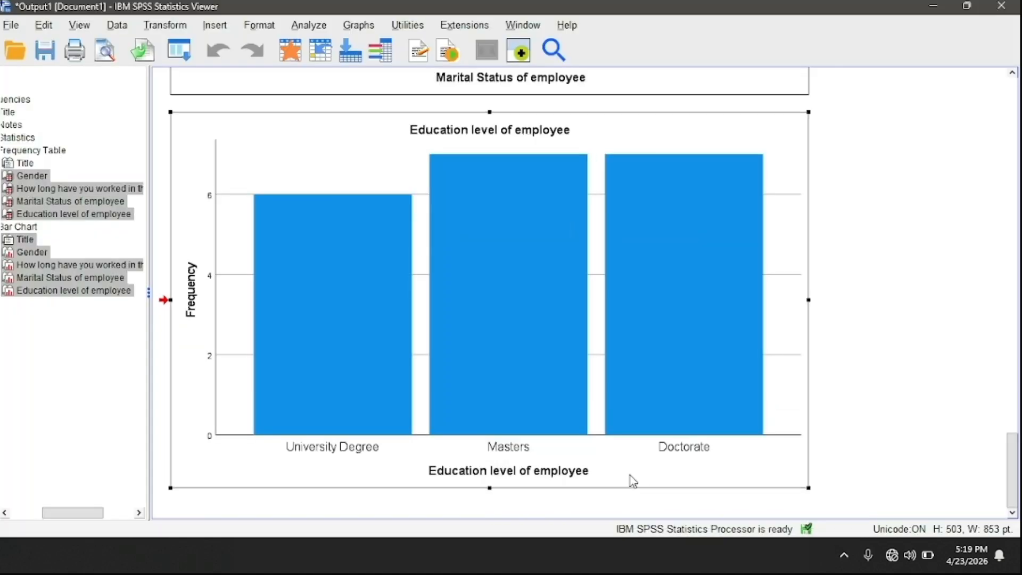
# Copy the selected SPSS output, paste it at the end of the Word document keeping source formatting, and check the pasted tables
pyautogui.rightClick(488, 341)
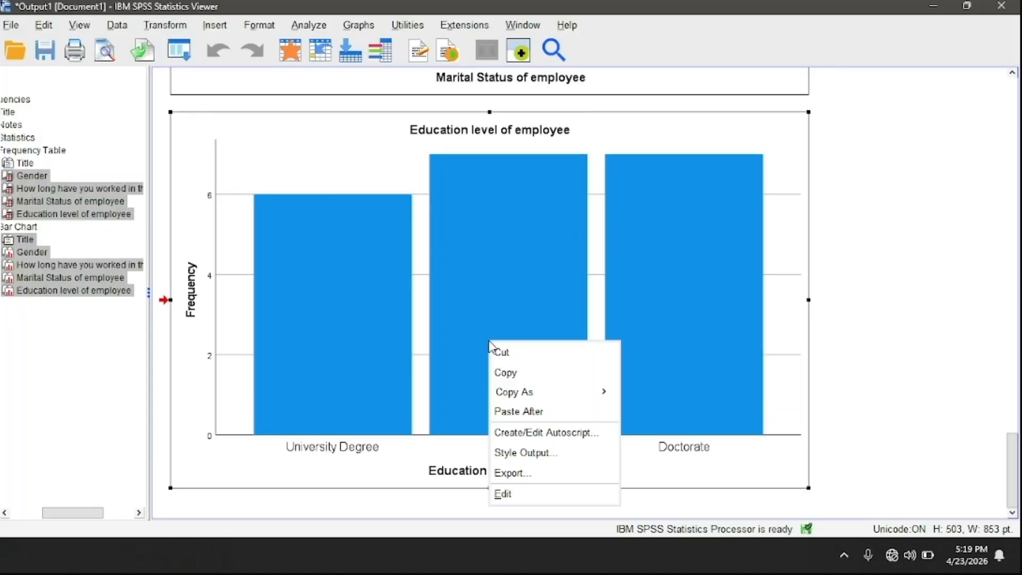
pyautogui.click(520, 373)
pyautogui.moveTo(639, 557)
pyautogui.click(720, 474)
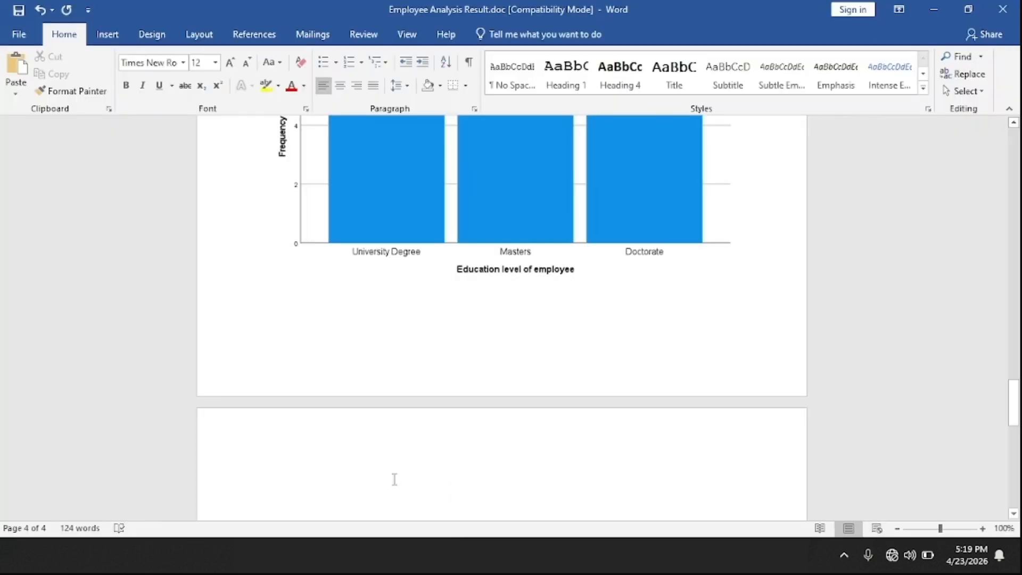
pyautogui.rightClick(268, 494)
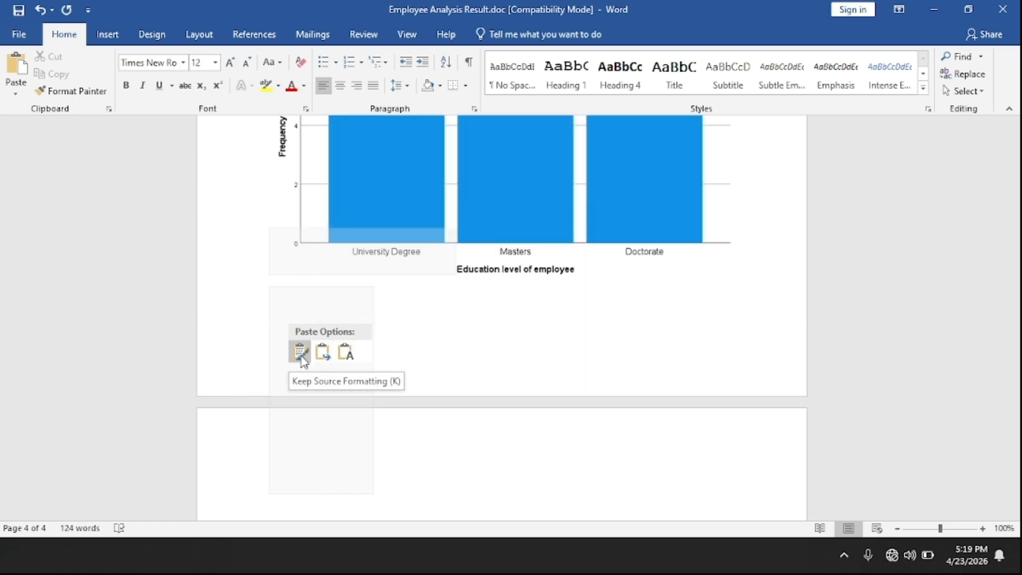
pyautogui.scroll(20, 302, 357)
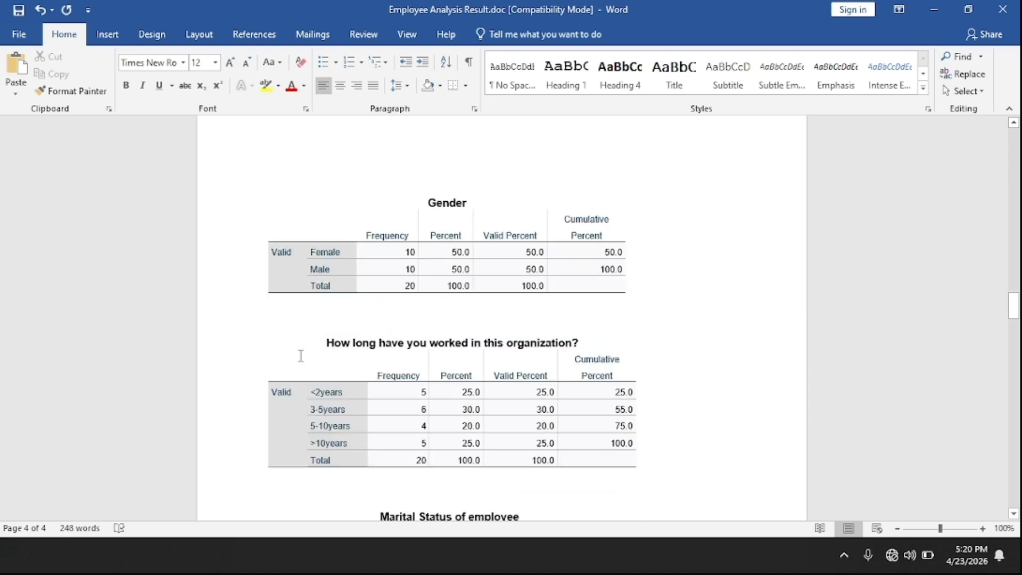
pyautogui.scroll(-3, 300, 356)
pyautogui.scroll(-5, 301, 356)
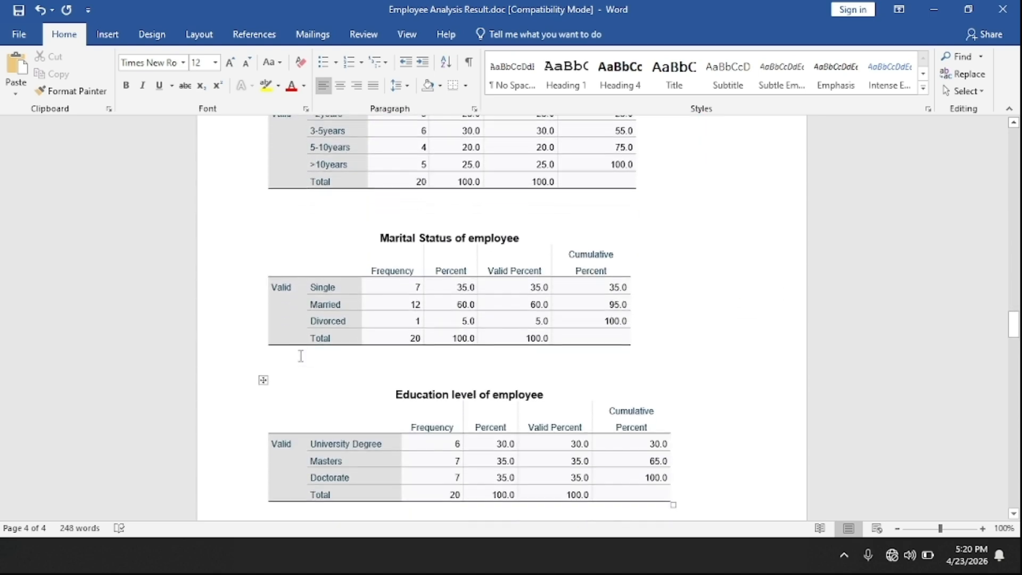
# Switch back to the SPSS output viewer and open the Education level of employee bar chart for editing
pyautogui.hotkey('alt', 'Tab')
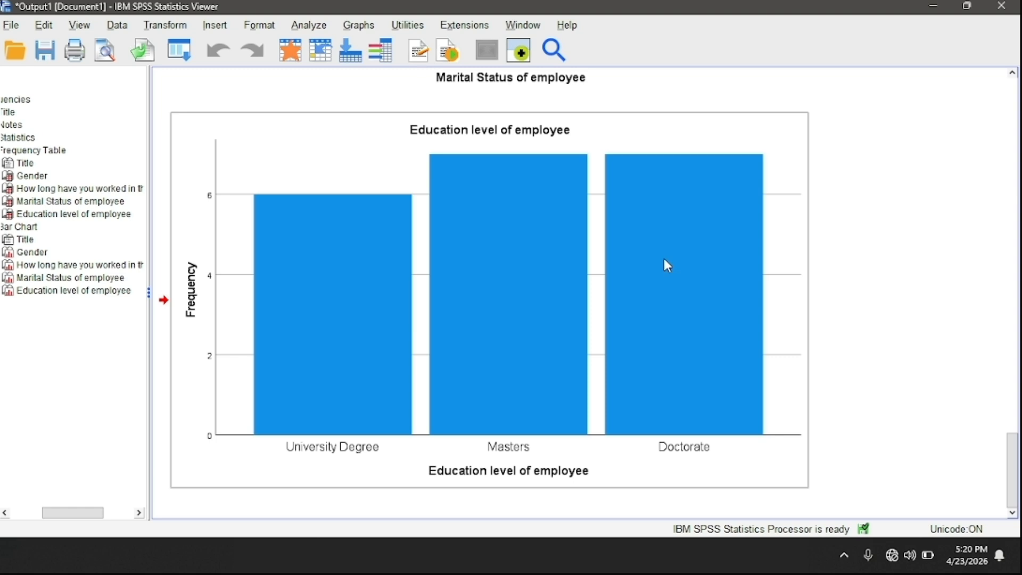
pyautogui.click(664, 259)
pyautogui.rightClick(664, 259)
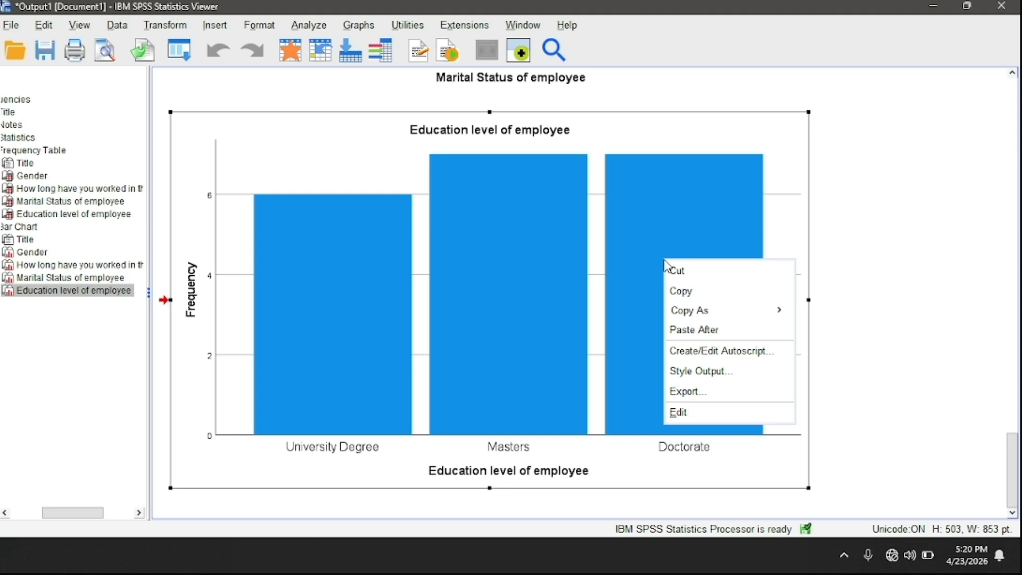
pyautogui.click(680, 421)
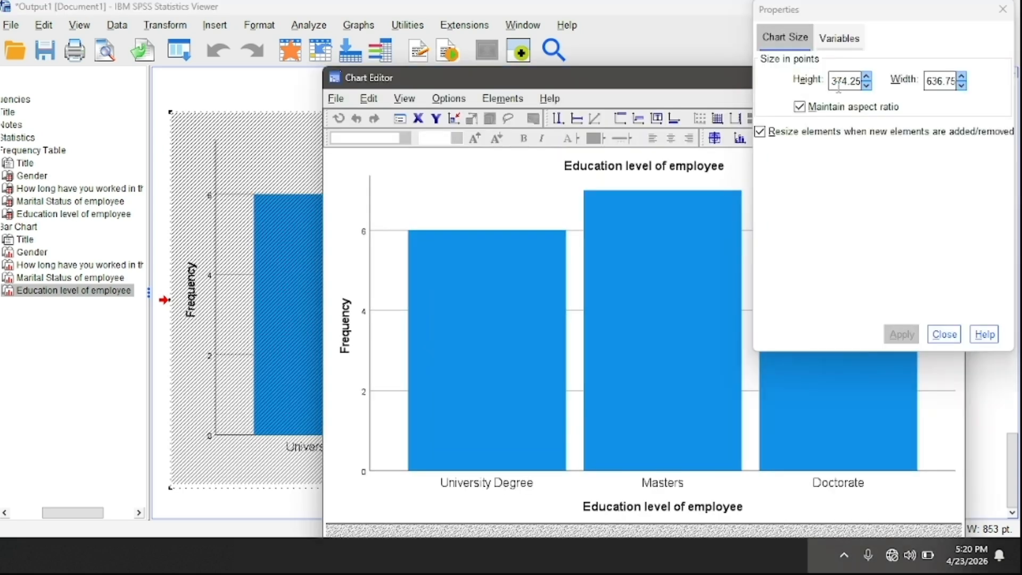
pyautogui.click(867, 77)
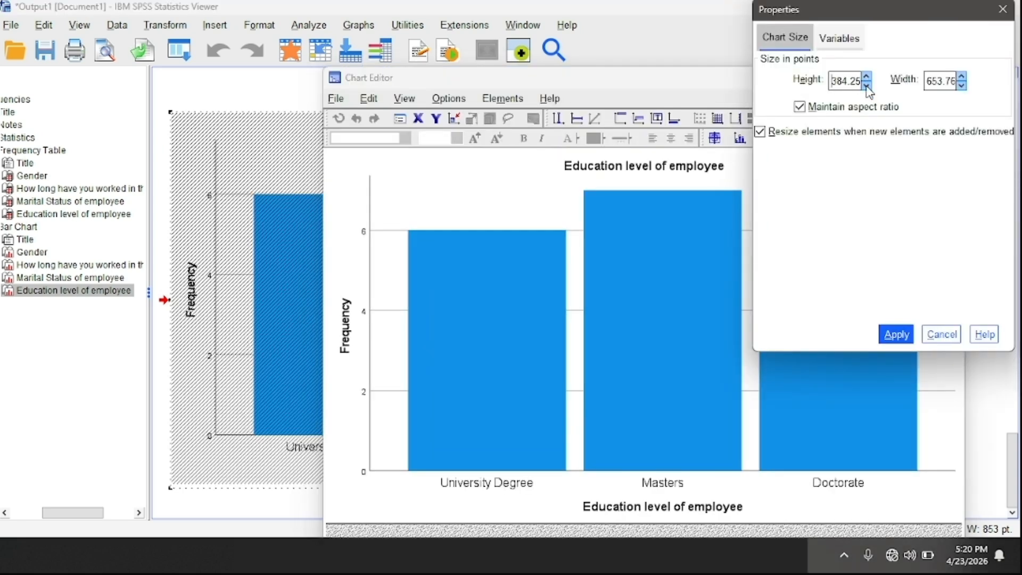
pyautogui.click(867, 86)
pyautogui.click(890, 70)
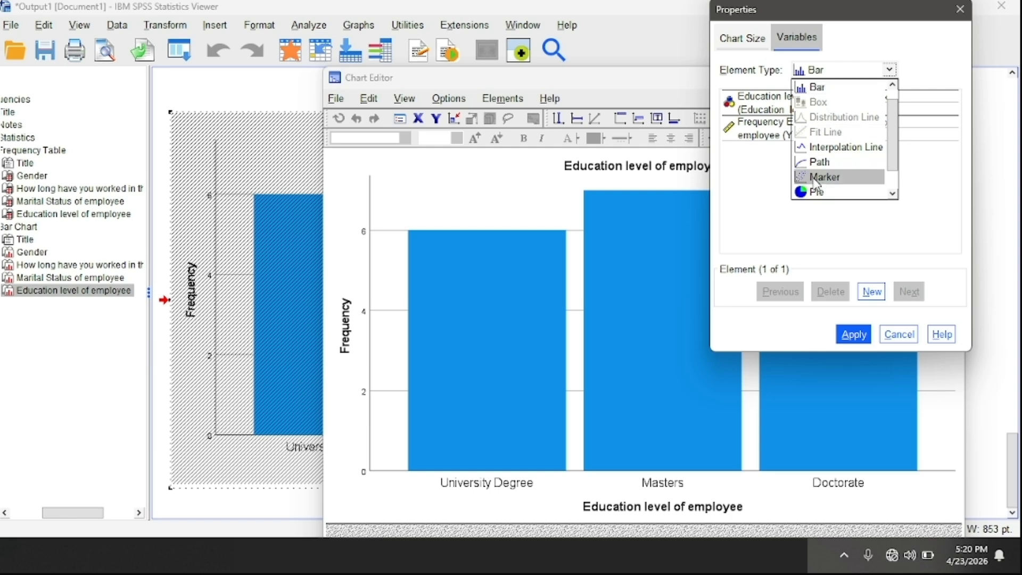
pyautogui.click(901, 236)
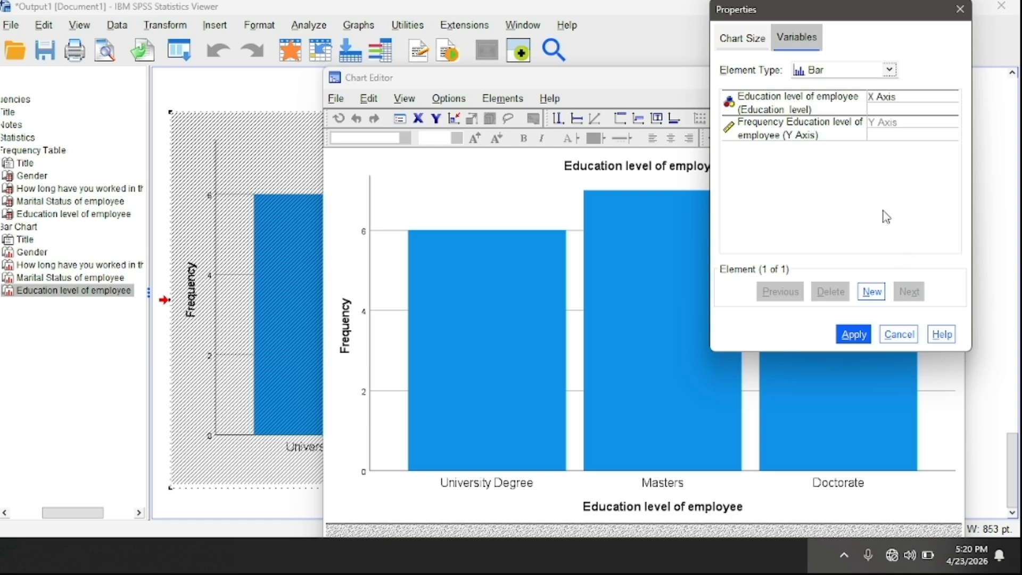
pyautogui.click(900, 334)
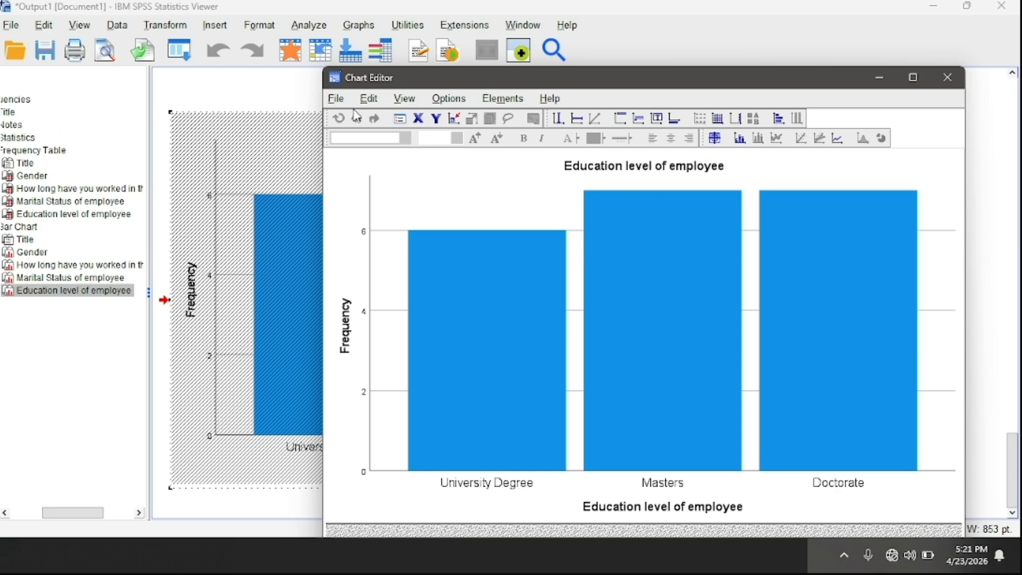
# Select the title of the Education level bar chart and hide the chart's grid lines
pyautogui.click(615, 173)
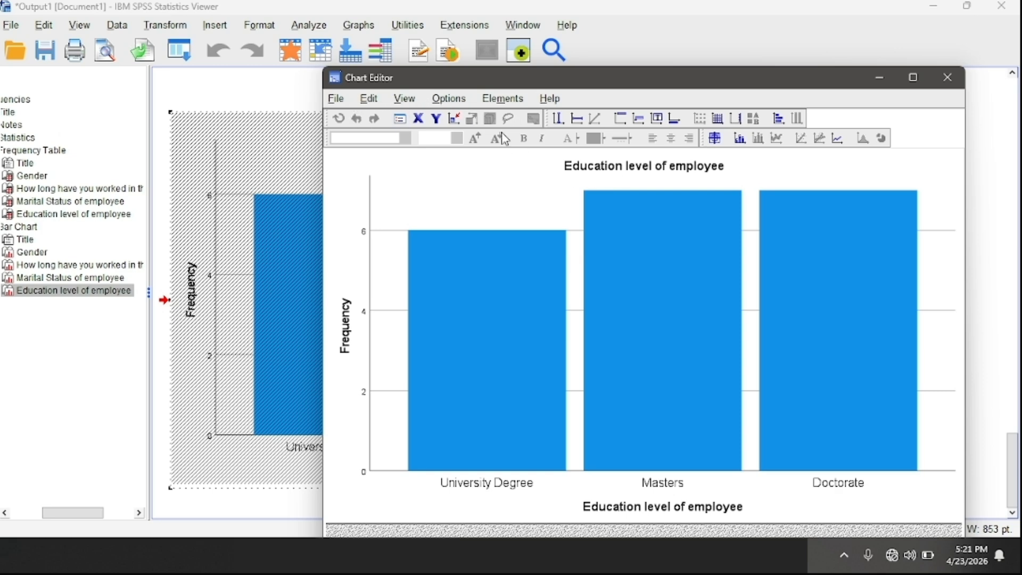
pyautogui.click(446, 101)
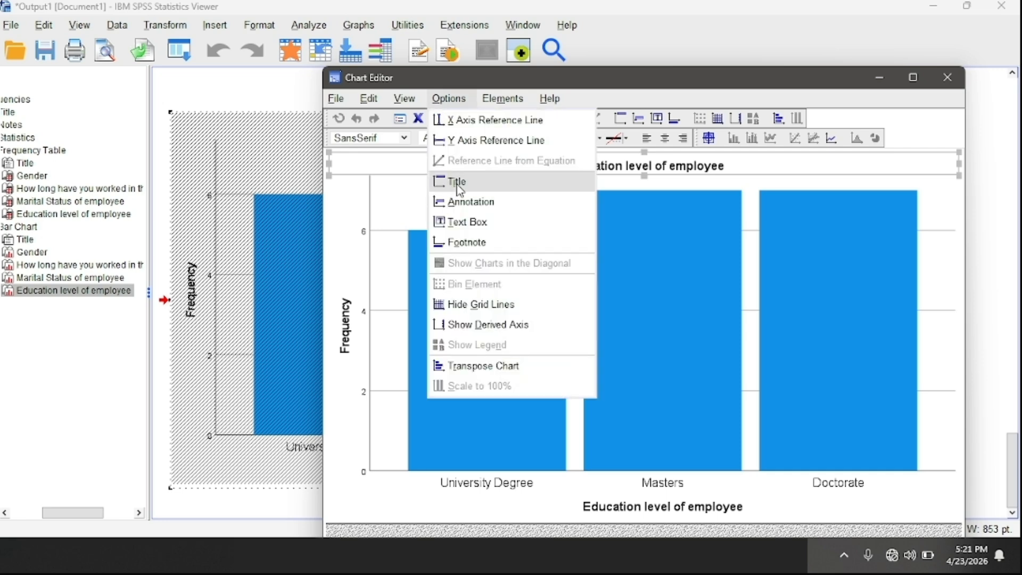
pyautogui.click(479, 305)
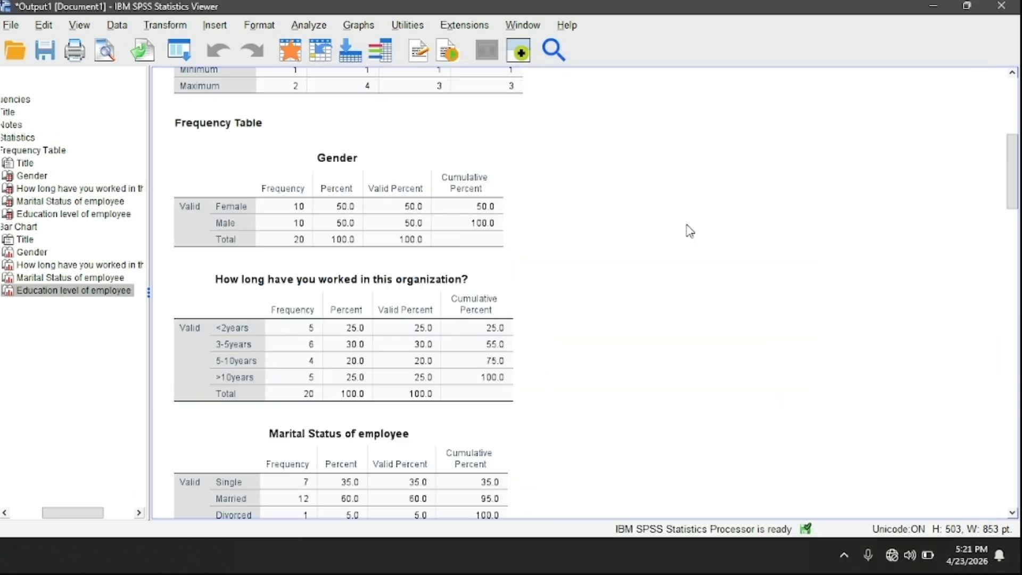
# Select the Gender frequency table in the output and look at its content editing options
pyautogui.scroll(5, 687, 228)
pyautogui.scroll(-2, 687, 229)
pyautogui.click(394, 316)
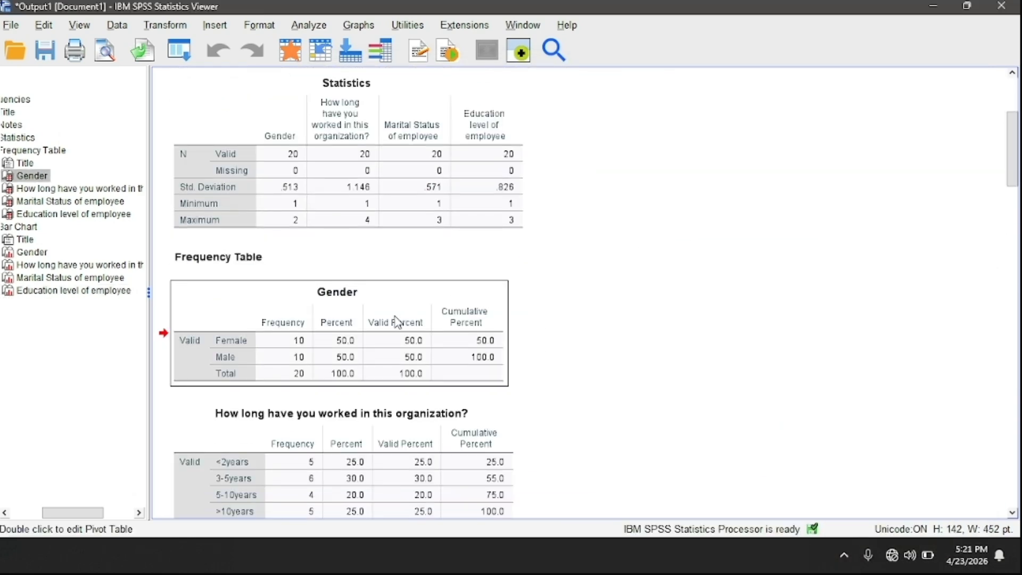
pyautogui.rightClick(394, 316)
pyautogui.click(432, 466)
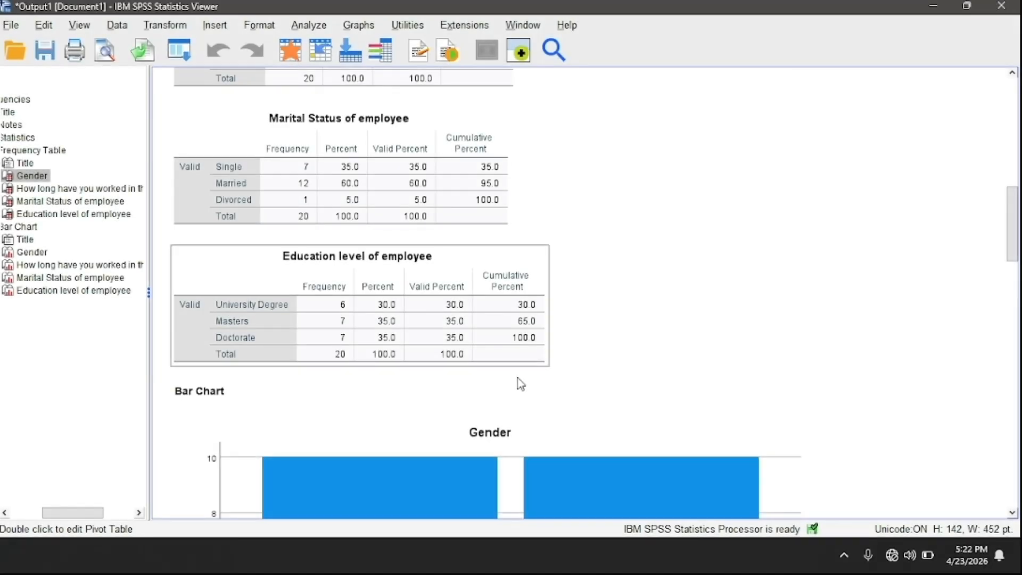
# Open the Frequencies analysis under descriptive statistics and reset all its settings
pyautogui.click(309, 25)
pyautogui.moveTo(474, 92)
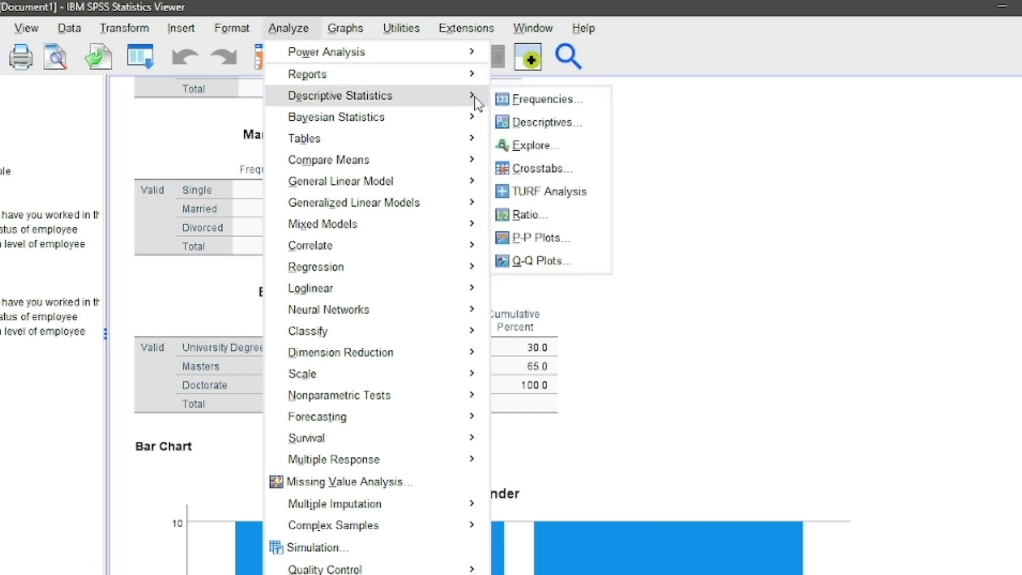
pyautogui.click(539, 101)
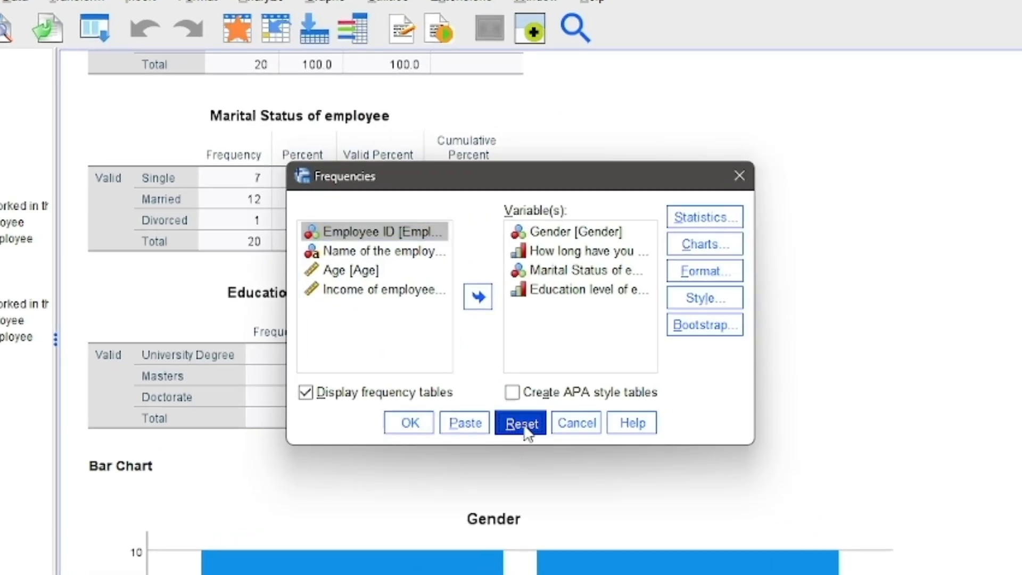
pyautogui.click(521, 409)
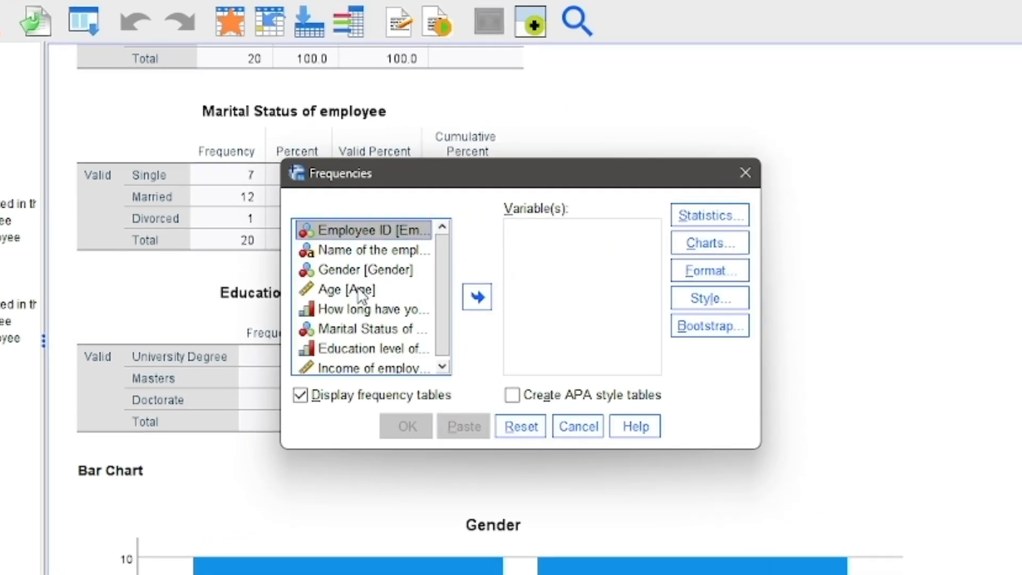
# Add Age and Income of employee as the analysis variables and turn off the display of frequency tables
pyautogui.click(353, 290)
pyautogui.moveTo(347, 291); pyautogui.dragTo(565, 271)
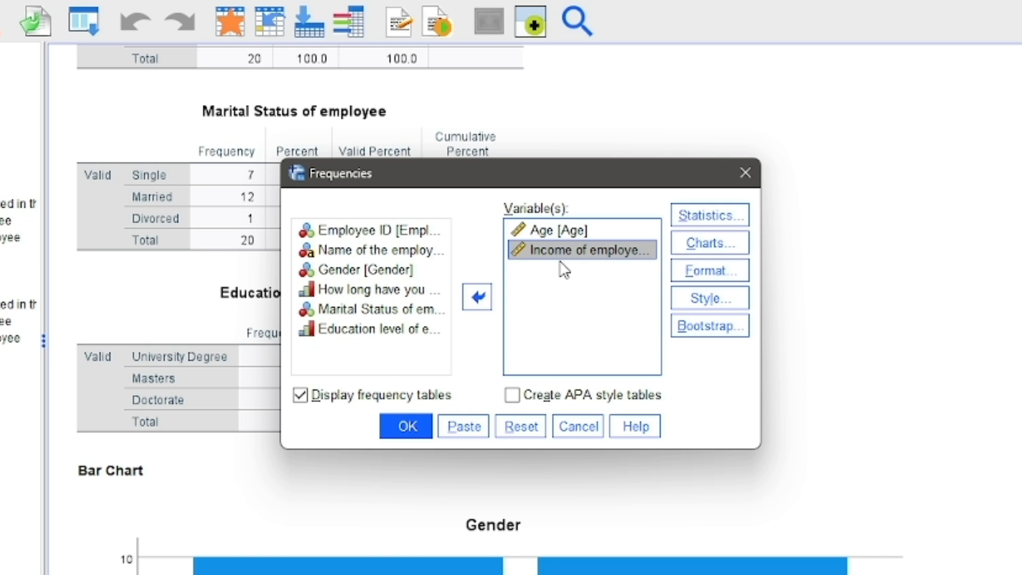
pyautogui.click(300, 395)
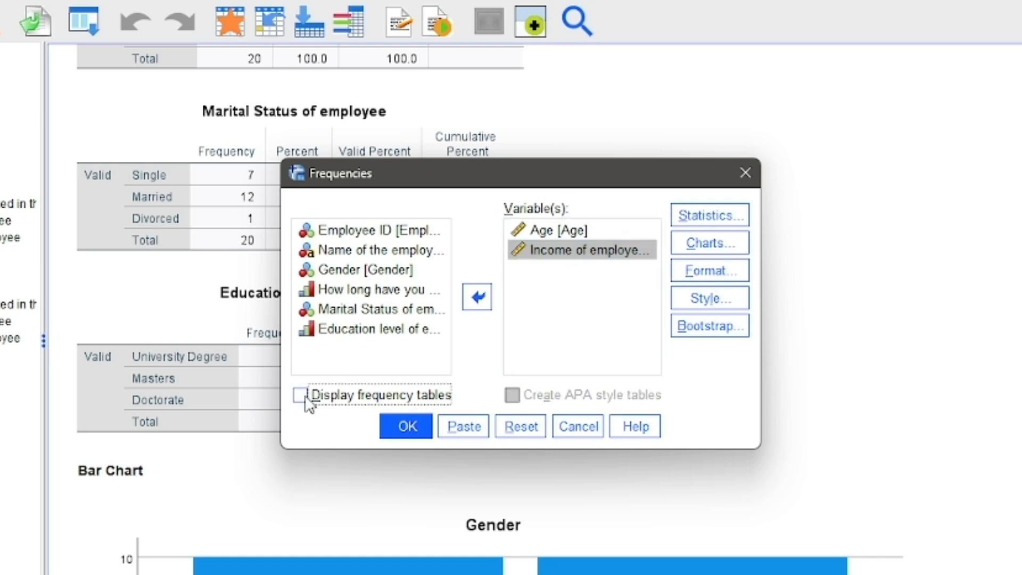
# Request the mean, median, standard deviation, minimum and maximum as statistics for the frequency analysis
pyautogui.click(709, 219)
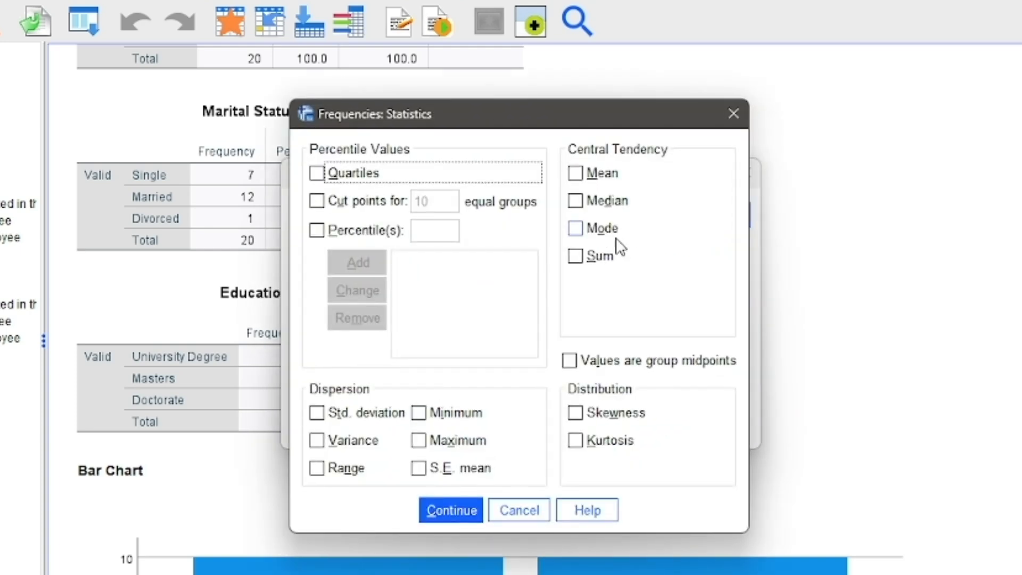
pyautogui.click(576, 173)
pyautogui.click(575, 201)
pyautogui.click(317, 413)
pyautogui.click(419, 413)
pyautogui.click(419, 440)
pyautogui.click(451, 510)
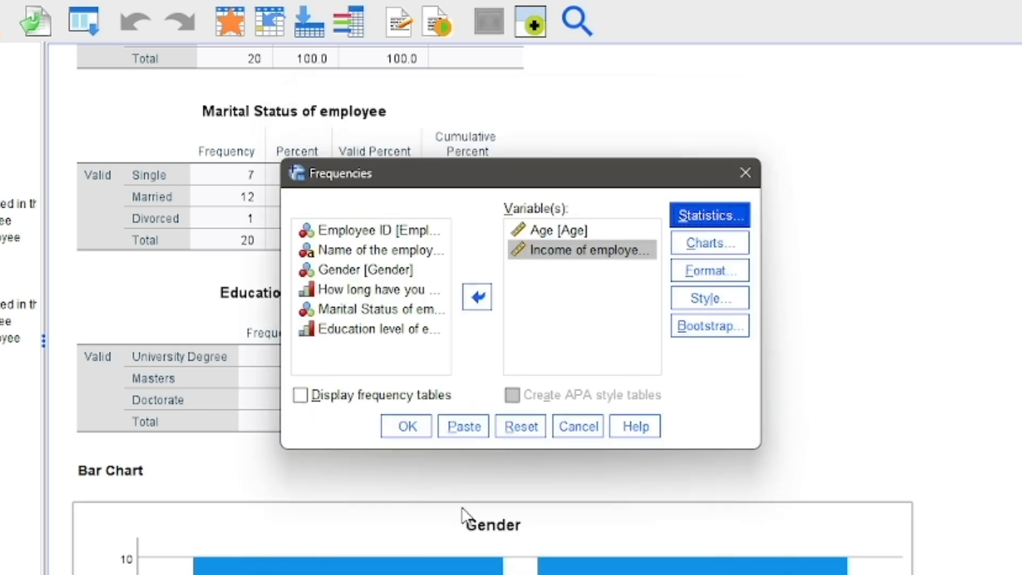
# Request histograms with a normal curve as the chart type and run the frequency analysis for Age and Income of employee
pyautogui.click(693, 248)
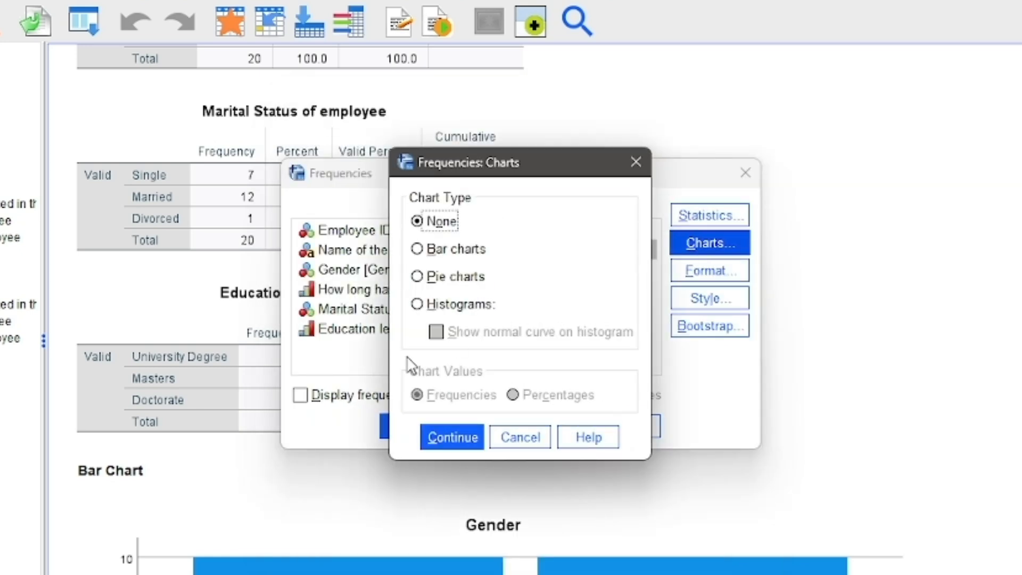
pyautogui.click(418, 305)
pyautogui.click(437, 333)
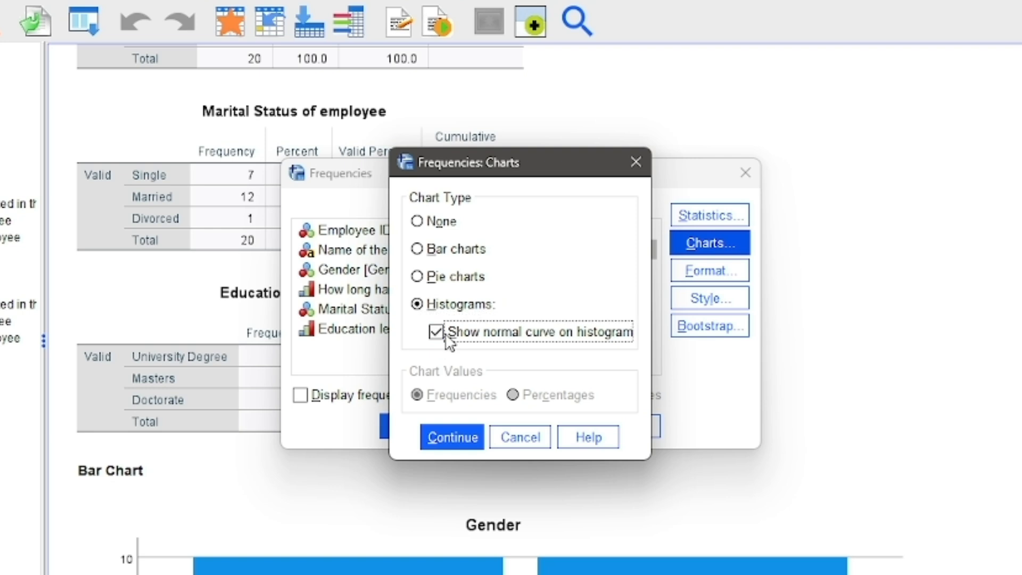
pyautogui.click(452, 434)
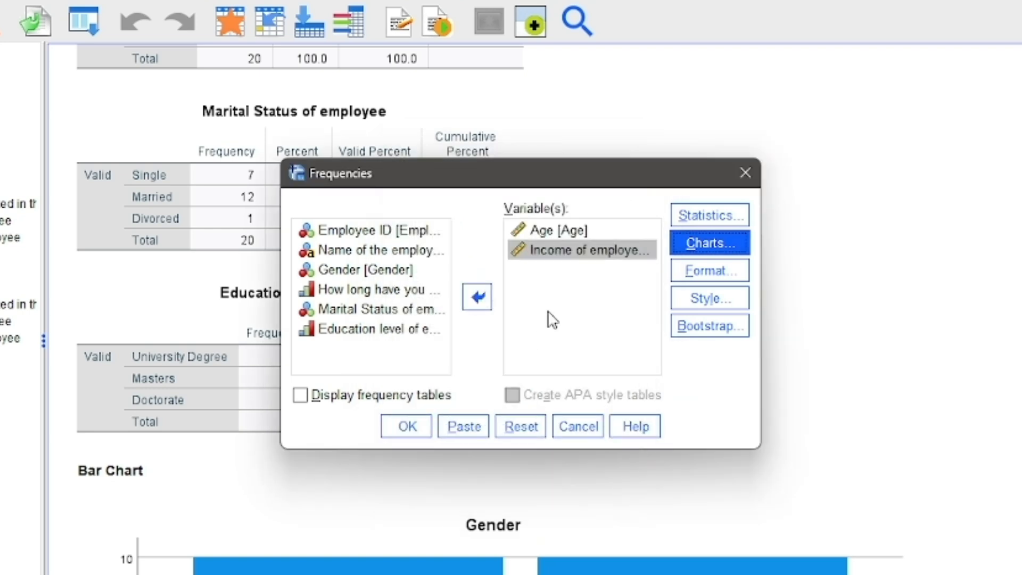
pyautogui.click(408, 427)
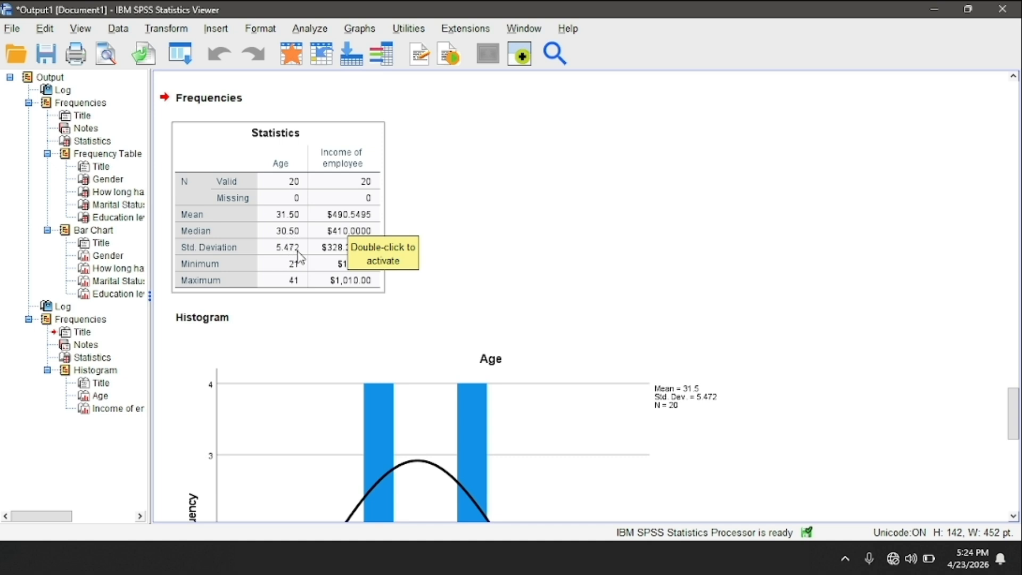
# Examine the Statistics table for Age and Income of employee and the histograms of both variables in the output
pyautogui.click(435, 288)
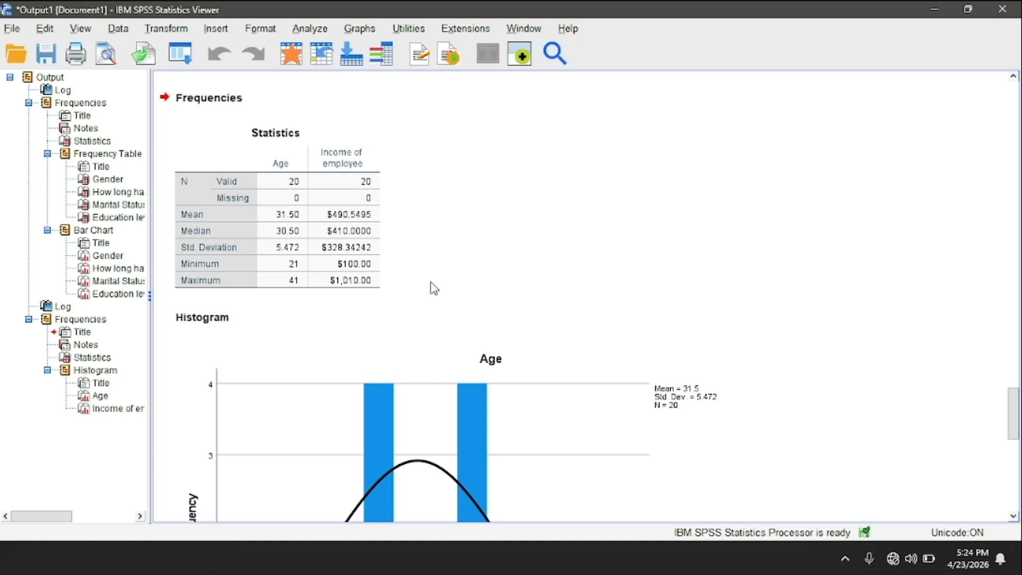
pyautogui.click(222, 290)
pyautogui.scroll(-5, 444, 277)
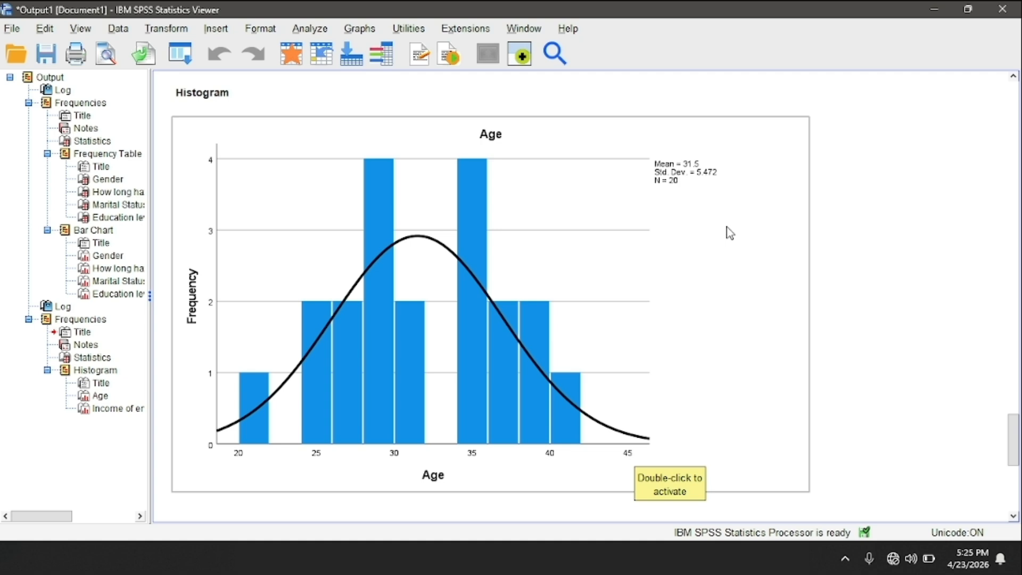
pyautogui.scroll(-1, 396, 435)
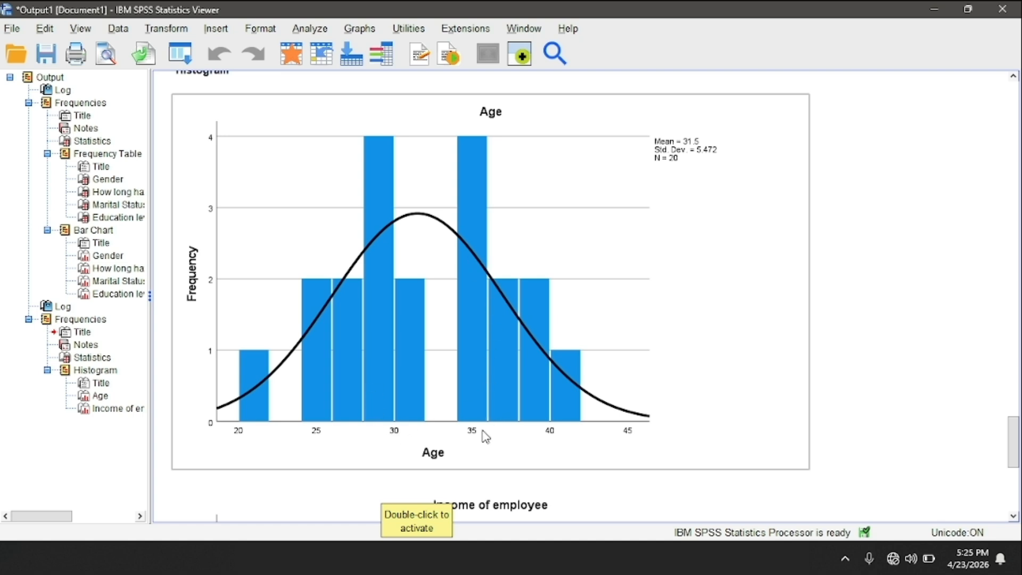
pyautogui.scroll(-5, 479, 434)
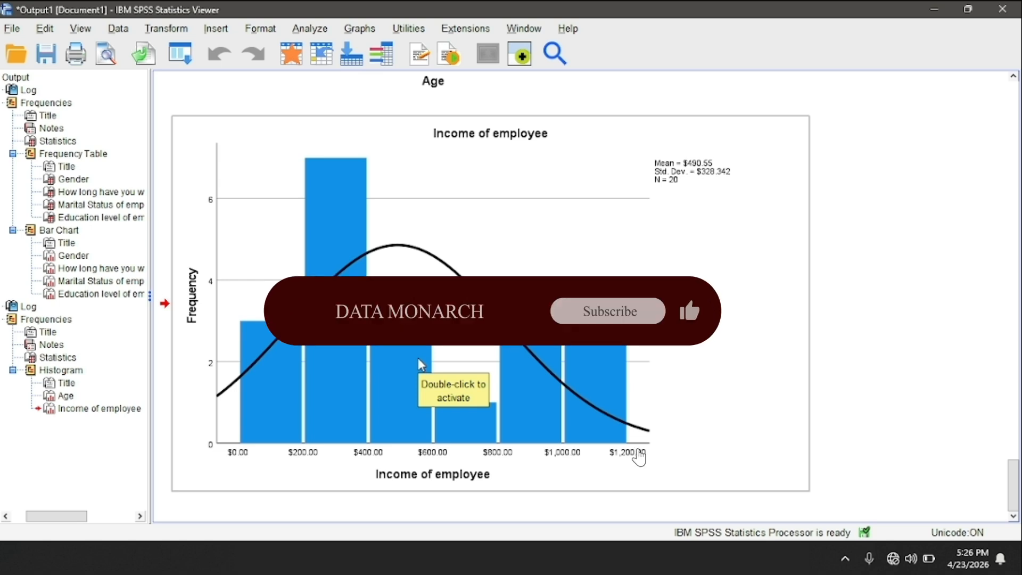